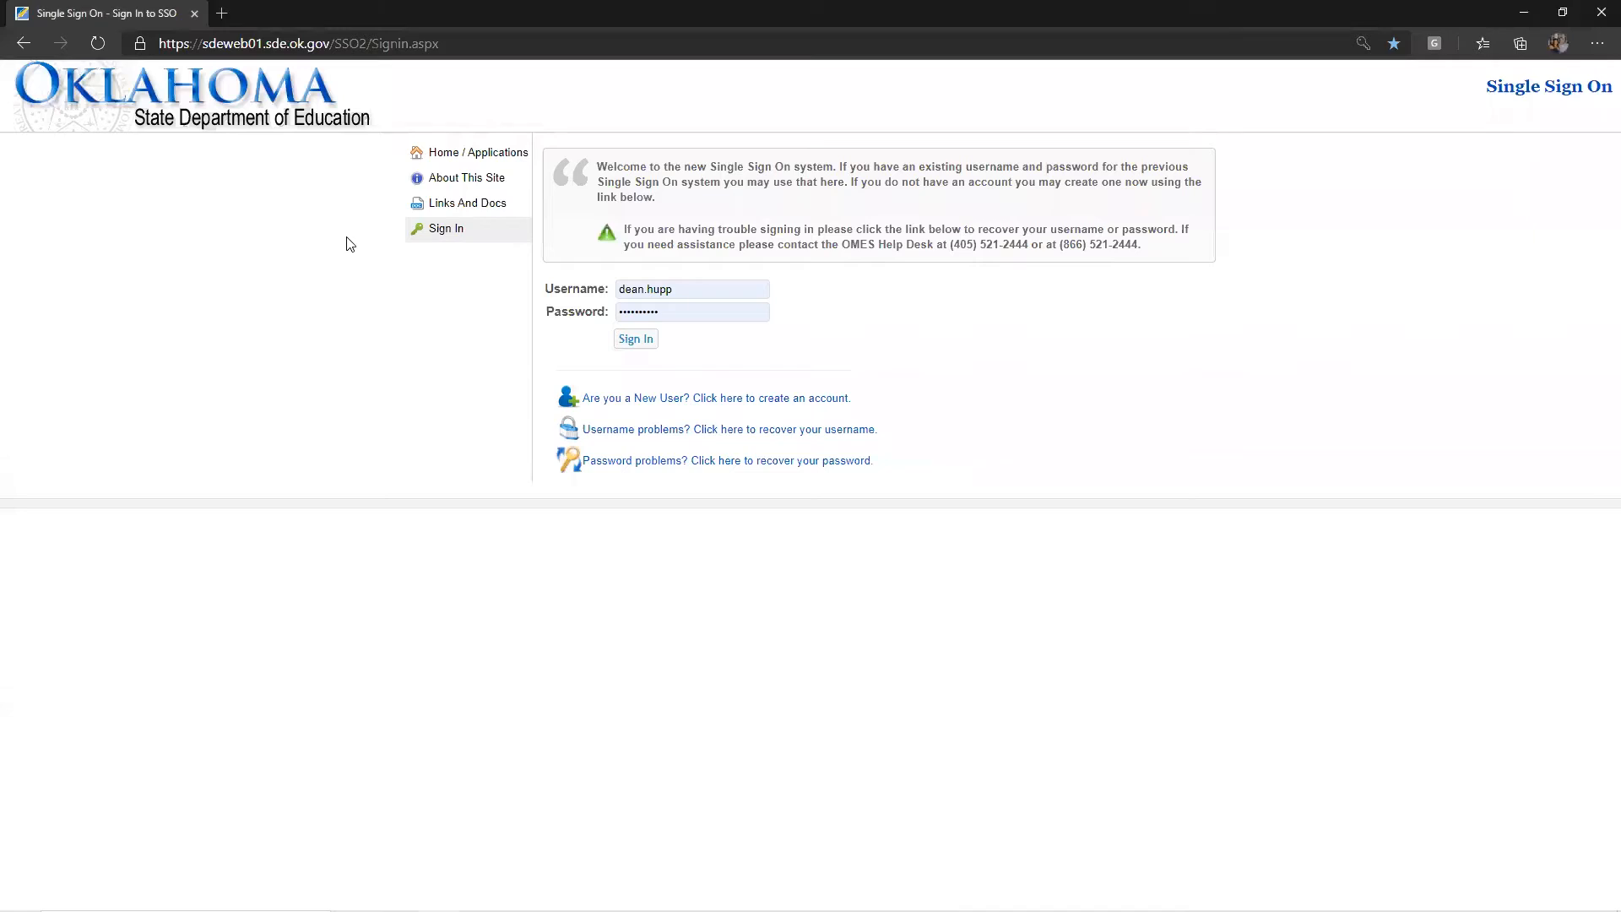
Sign in, then scroll the Applications page to highlight the State Infection Reporting System heading
click(634, 340)
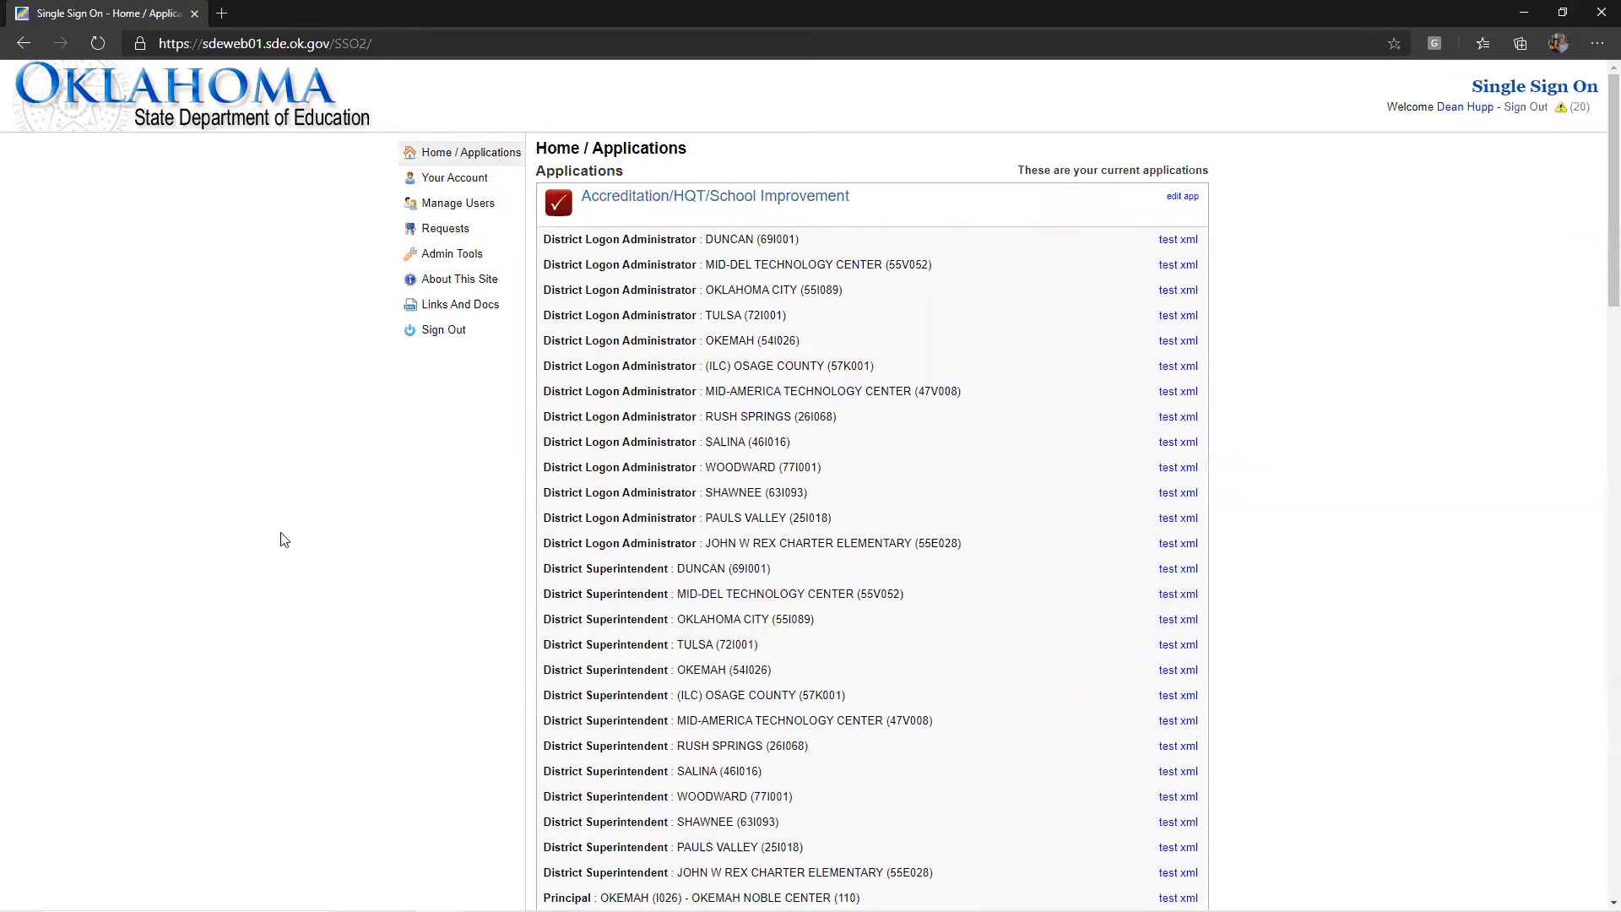
scroll(284, 540, down, 20)
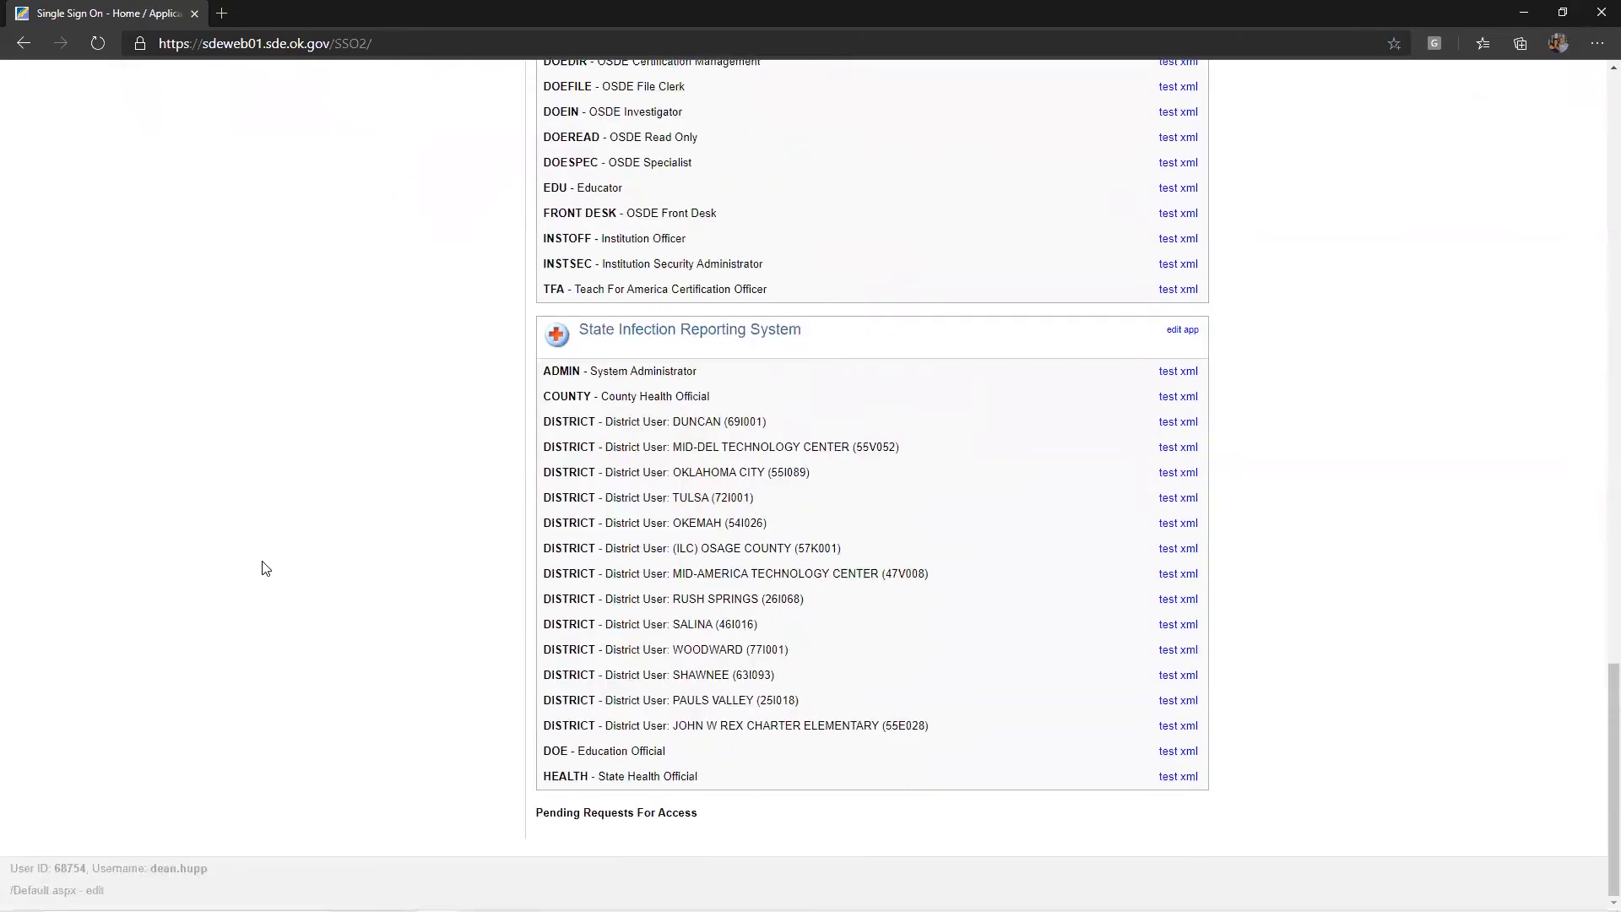
drag(580, 330, 823, 328)
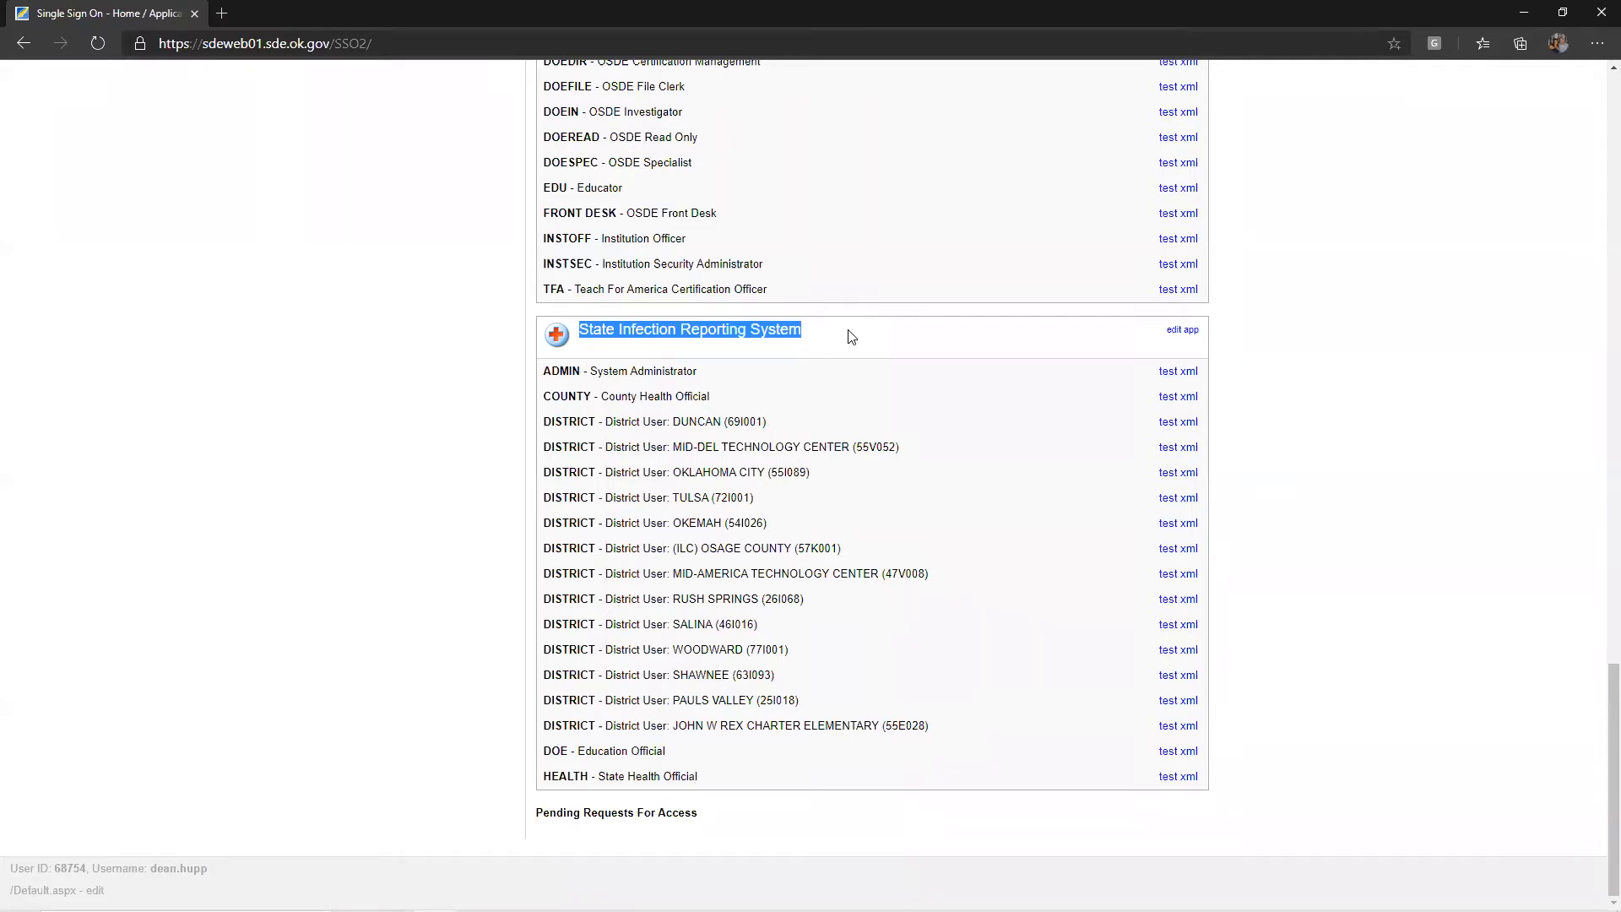
click(290, 190)
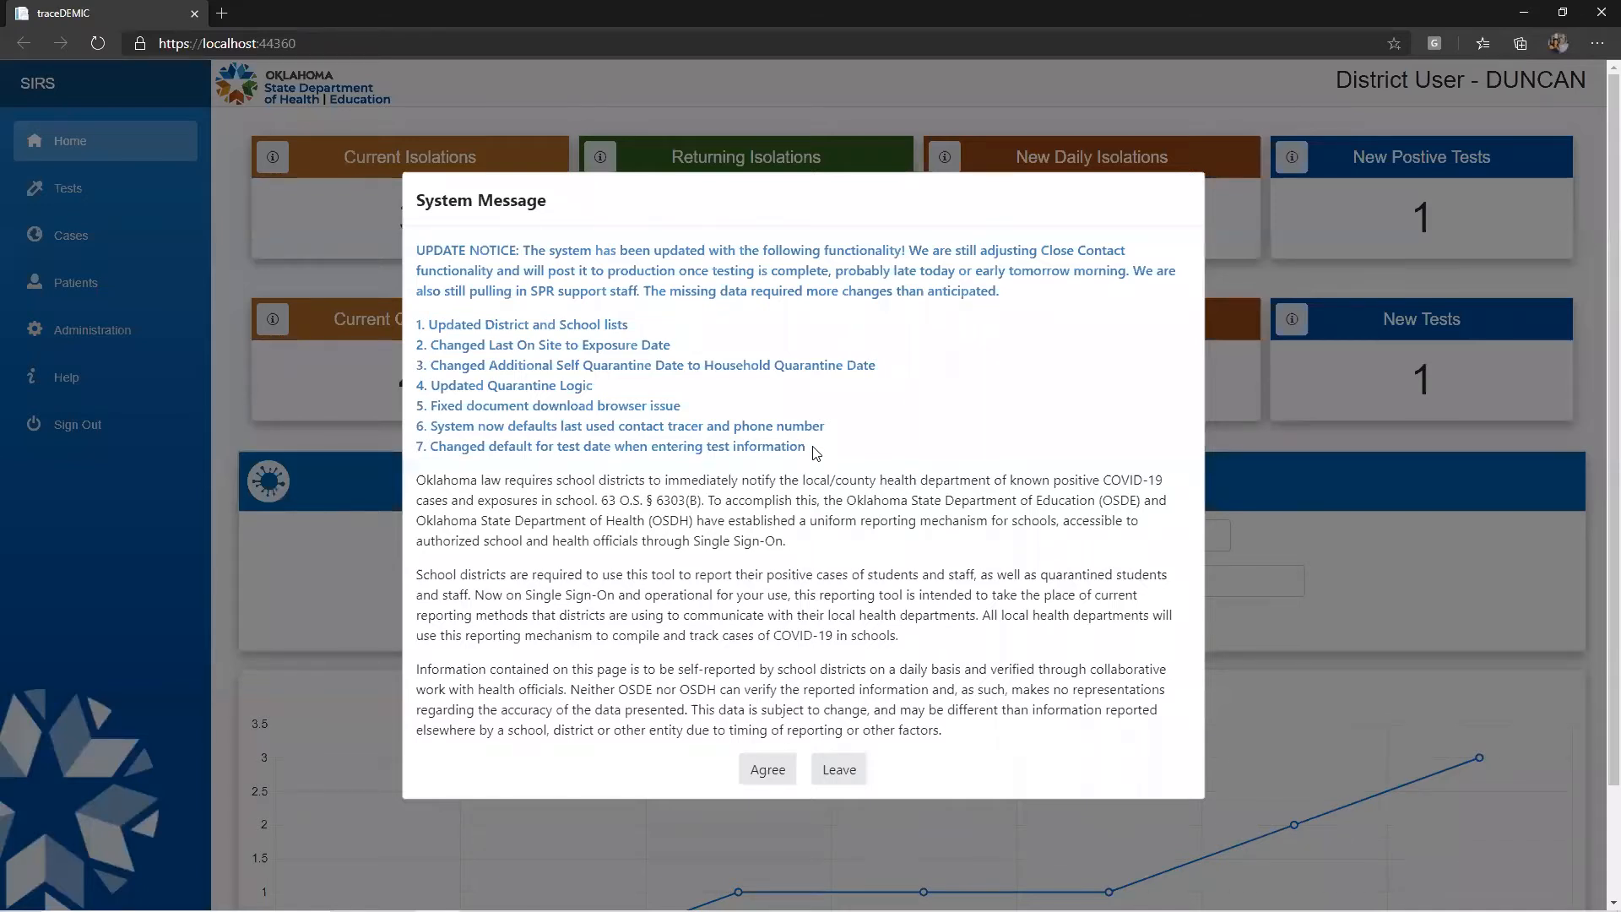
Agree to the System Message and scroll down to the COVID Overview chart
click(768, 770)
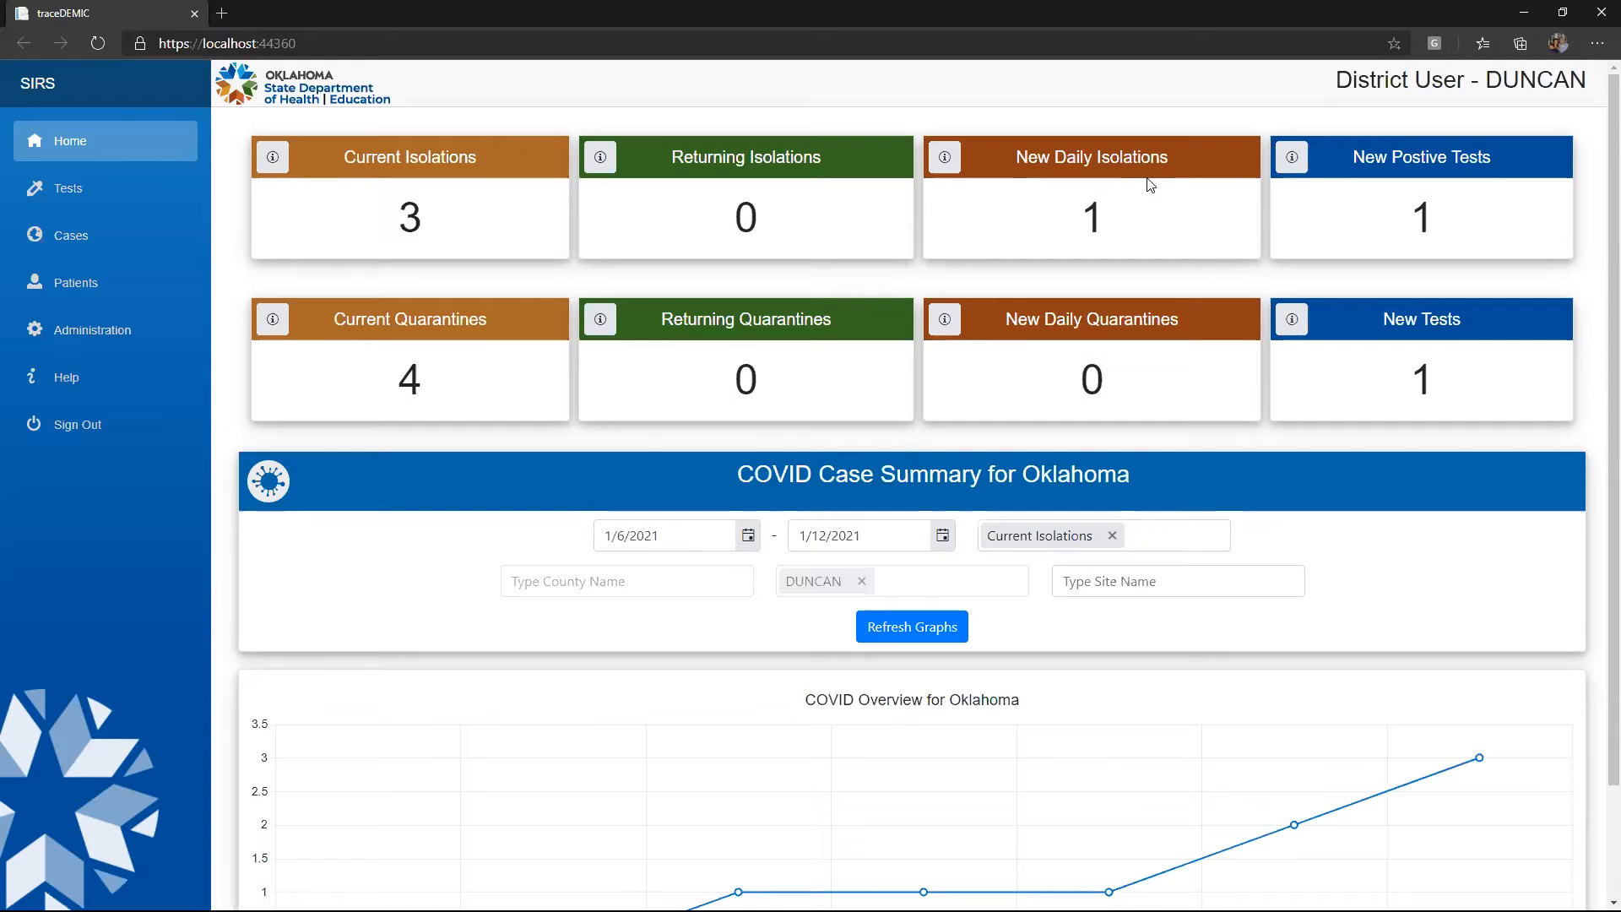
scroll(1379, 291, down, 2)
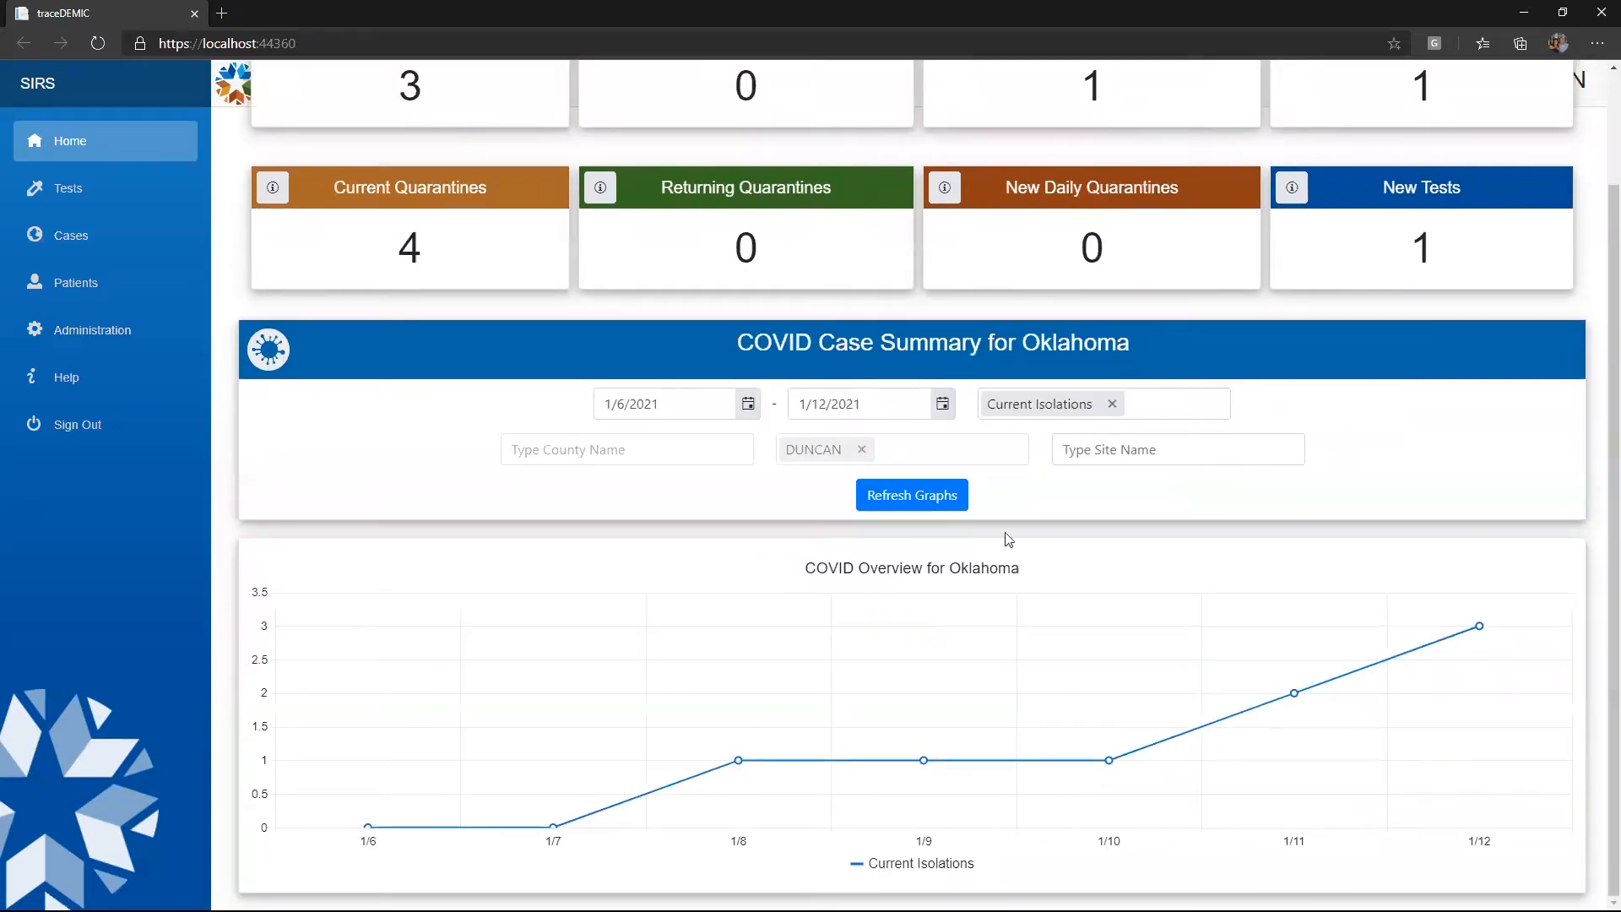
Add New Isolations and Current Quarantines to the charted series
click(1179, 404)
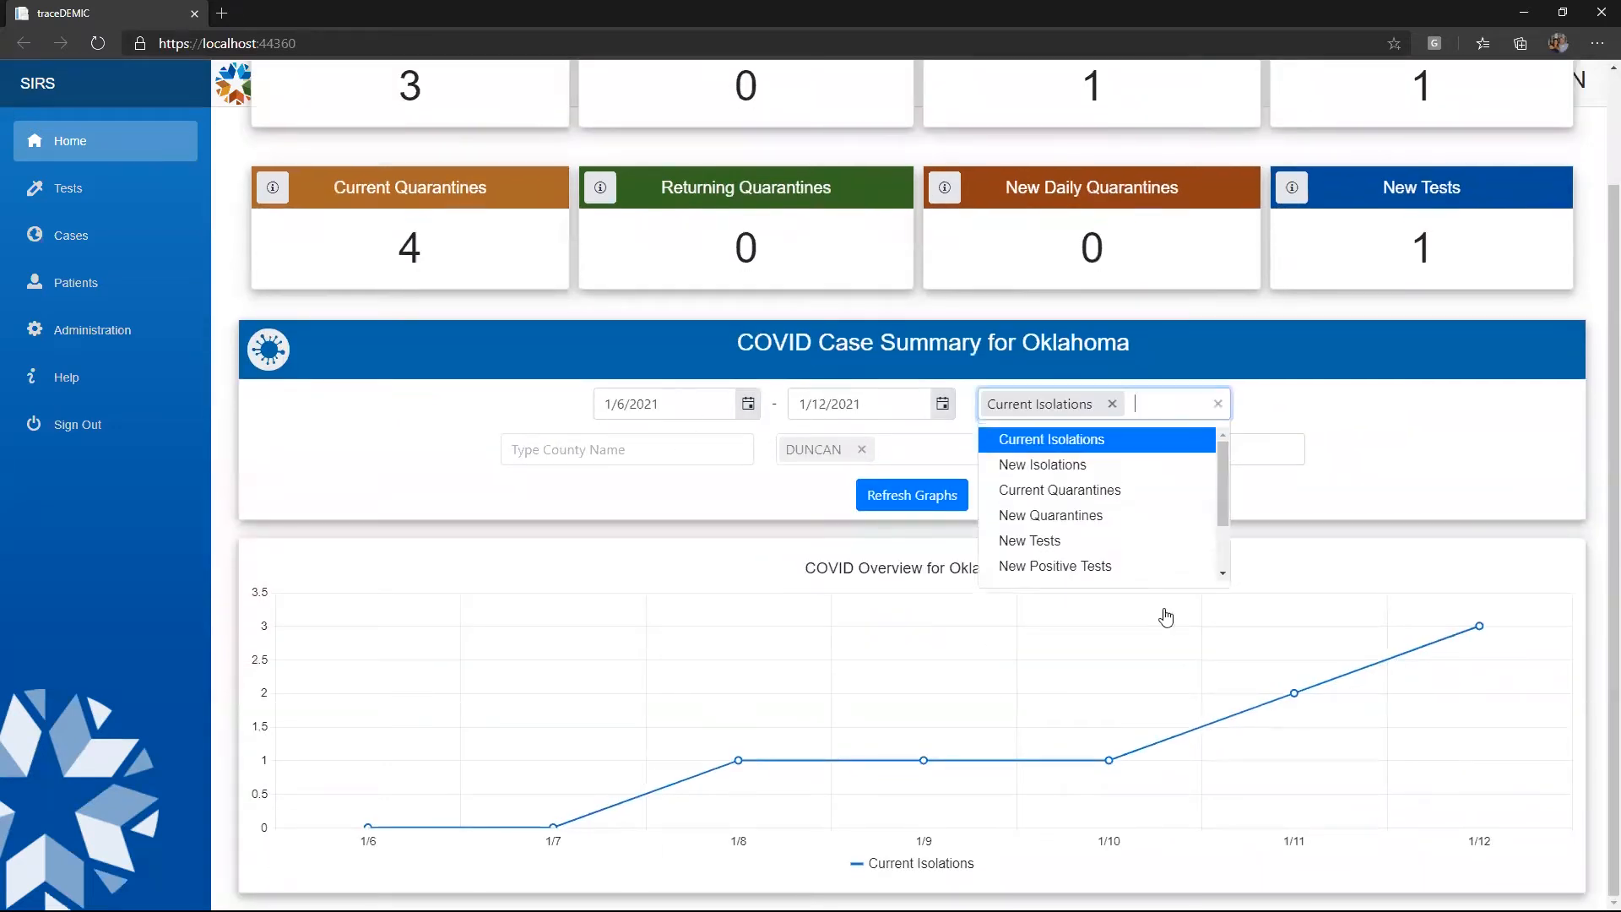
click(1157, 399)
click(1170, 397)
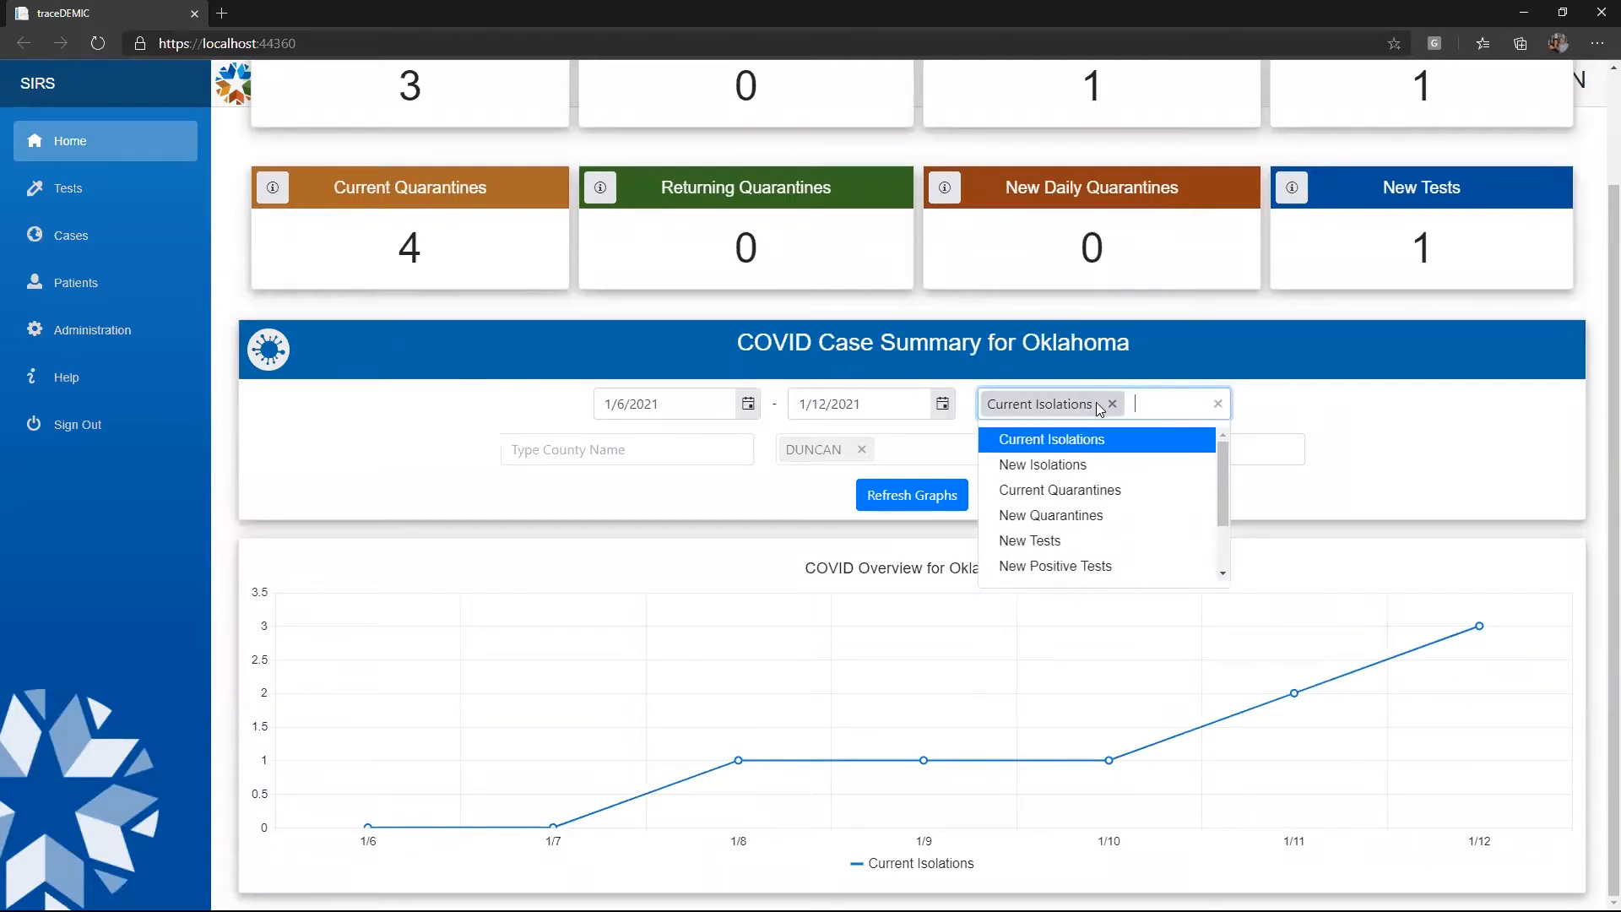
scroll(1043, 488, down, 1)
scroll(1055, 481, up, 1)
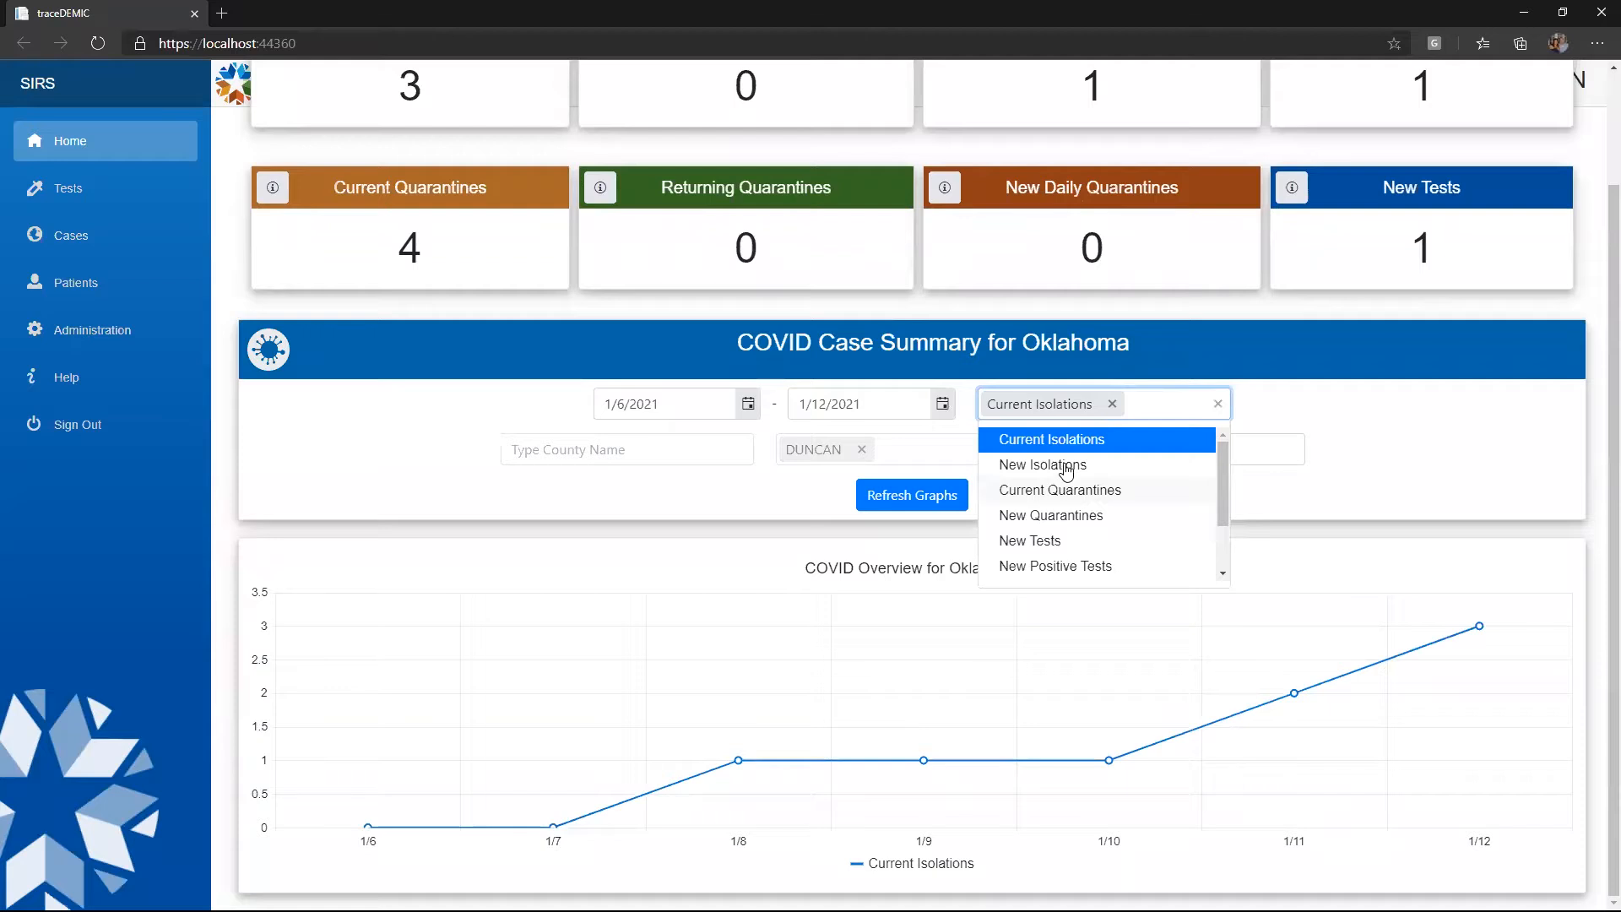
click(1067, 467)
click(1130, 437)
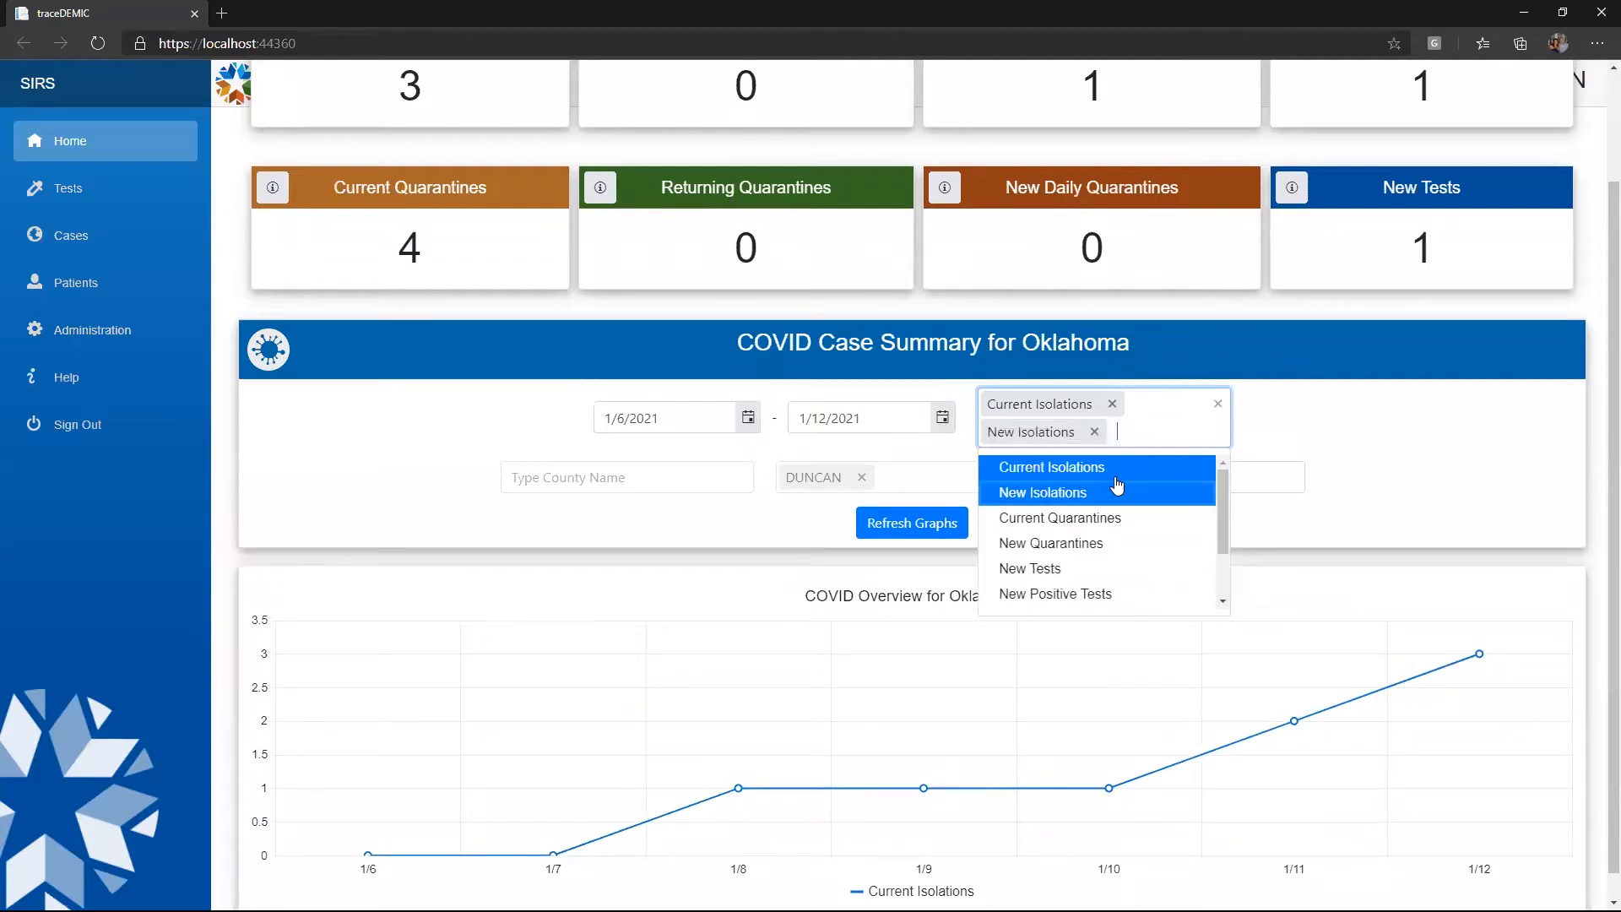
click(1089, 518)
Add Staff Total and New Tests to the charted series and refresh the graphs
click(1159, 458)
scroll(1123, 531, down, 1)
click(1079, 572)
click(1165, 488)
click(1089, 600)
scroll(1408, 590, down, 2)
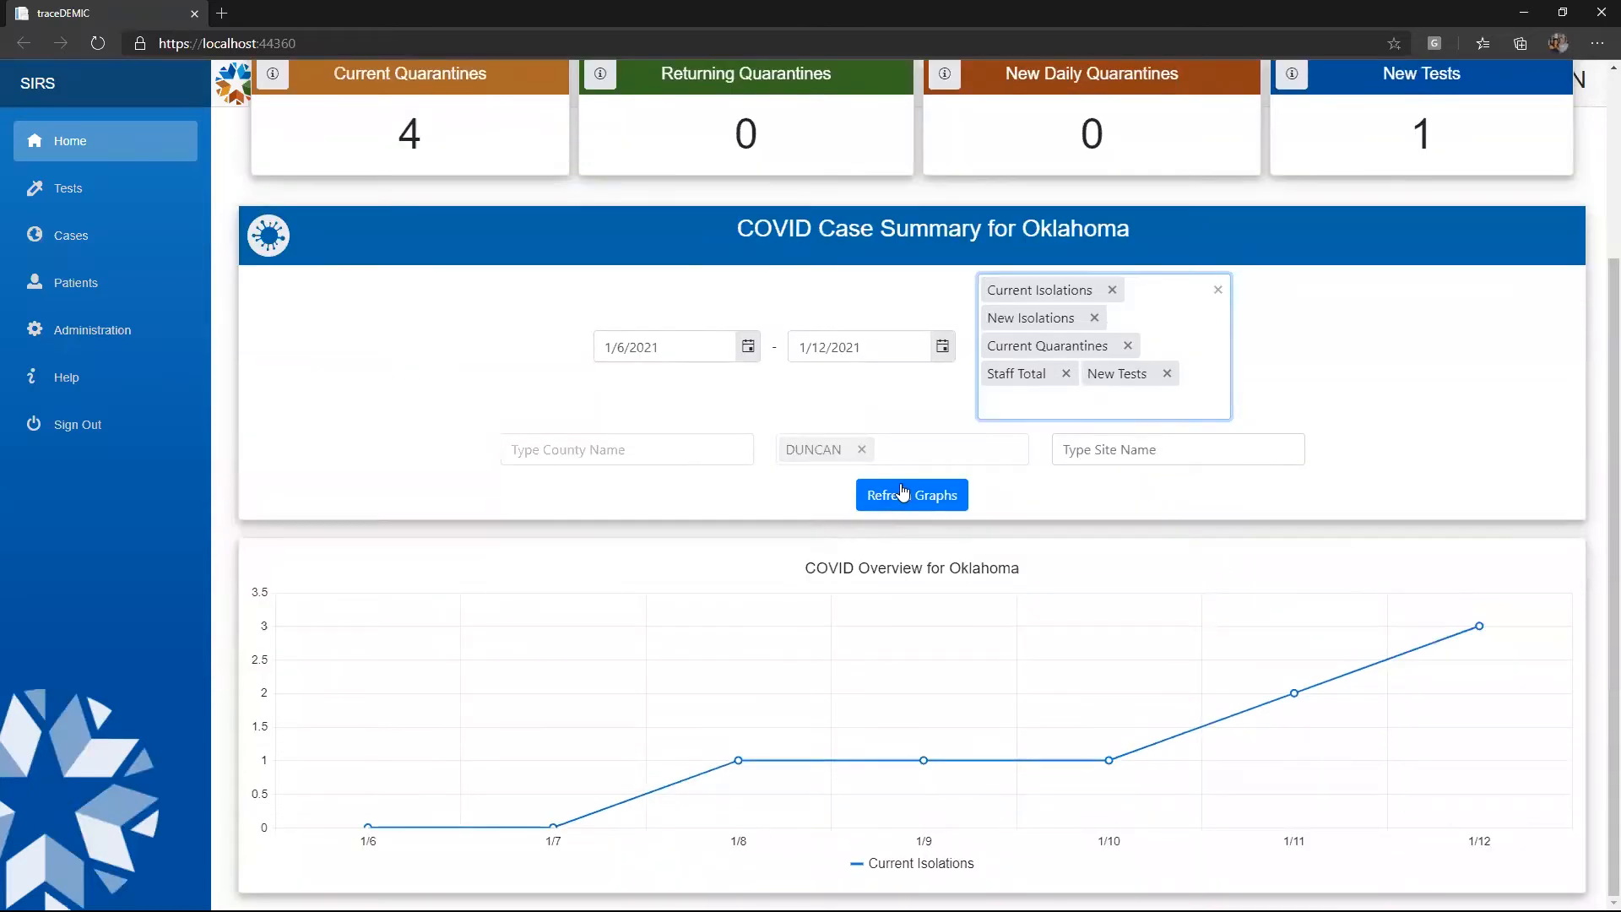
click(903, 491)
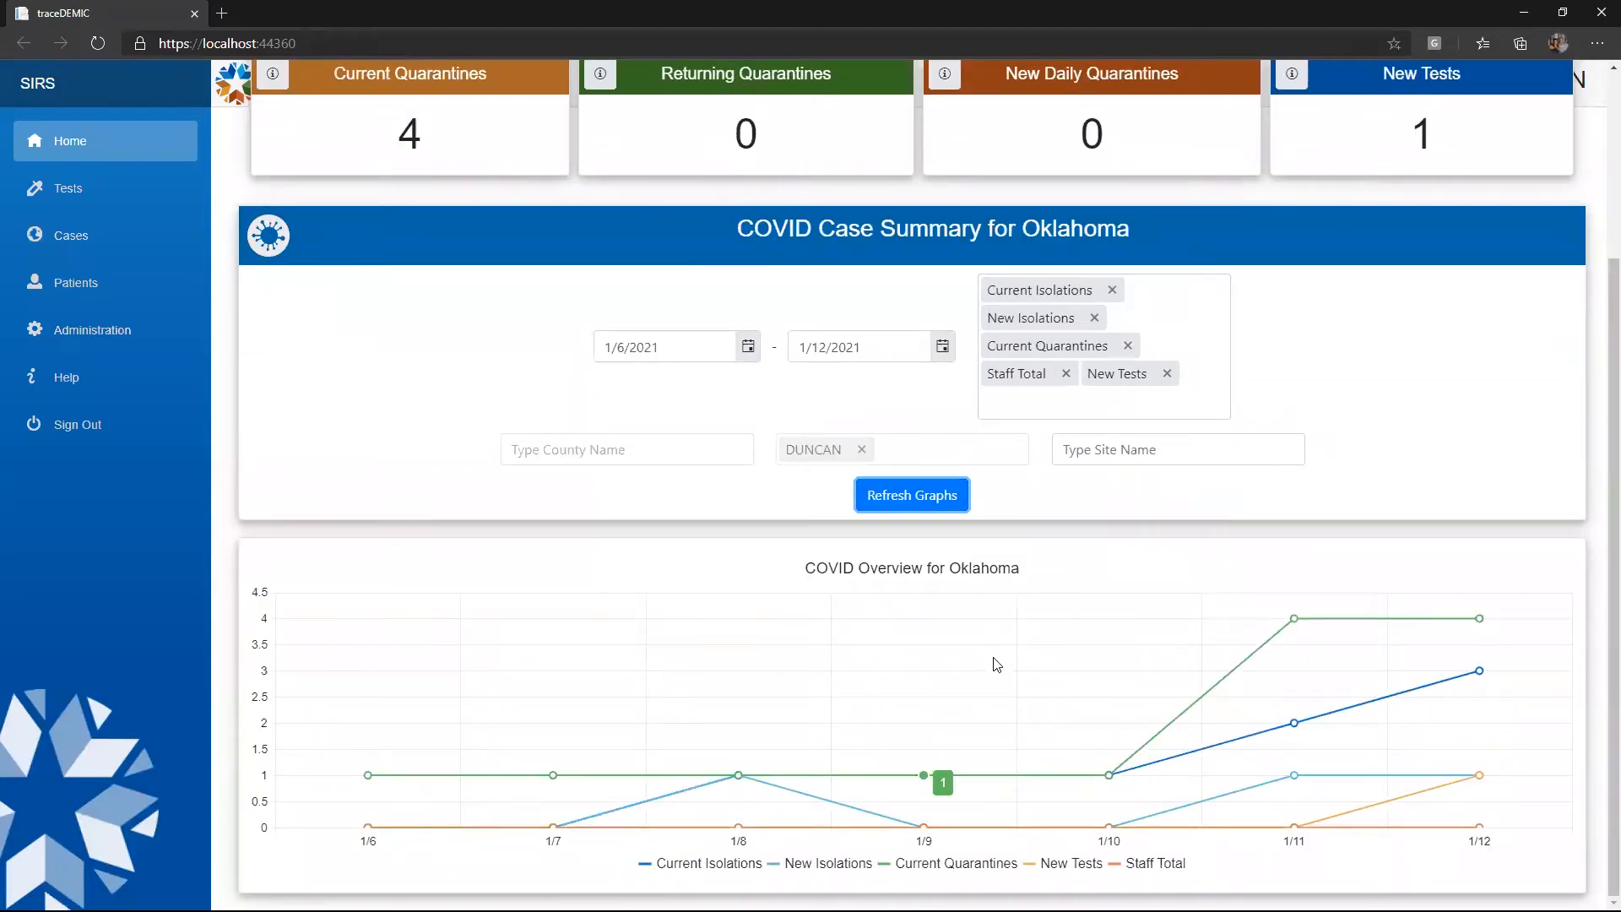
Set the graph start date to 12/14/2020, refresh the graphs, and return Home
click(747, 346)
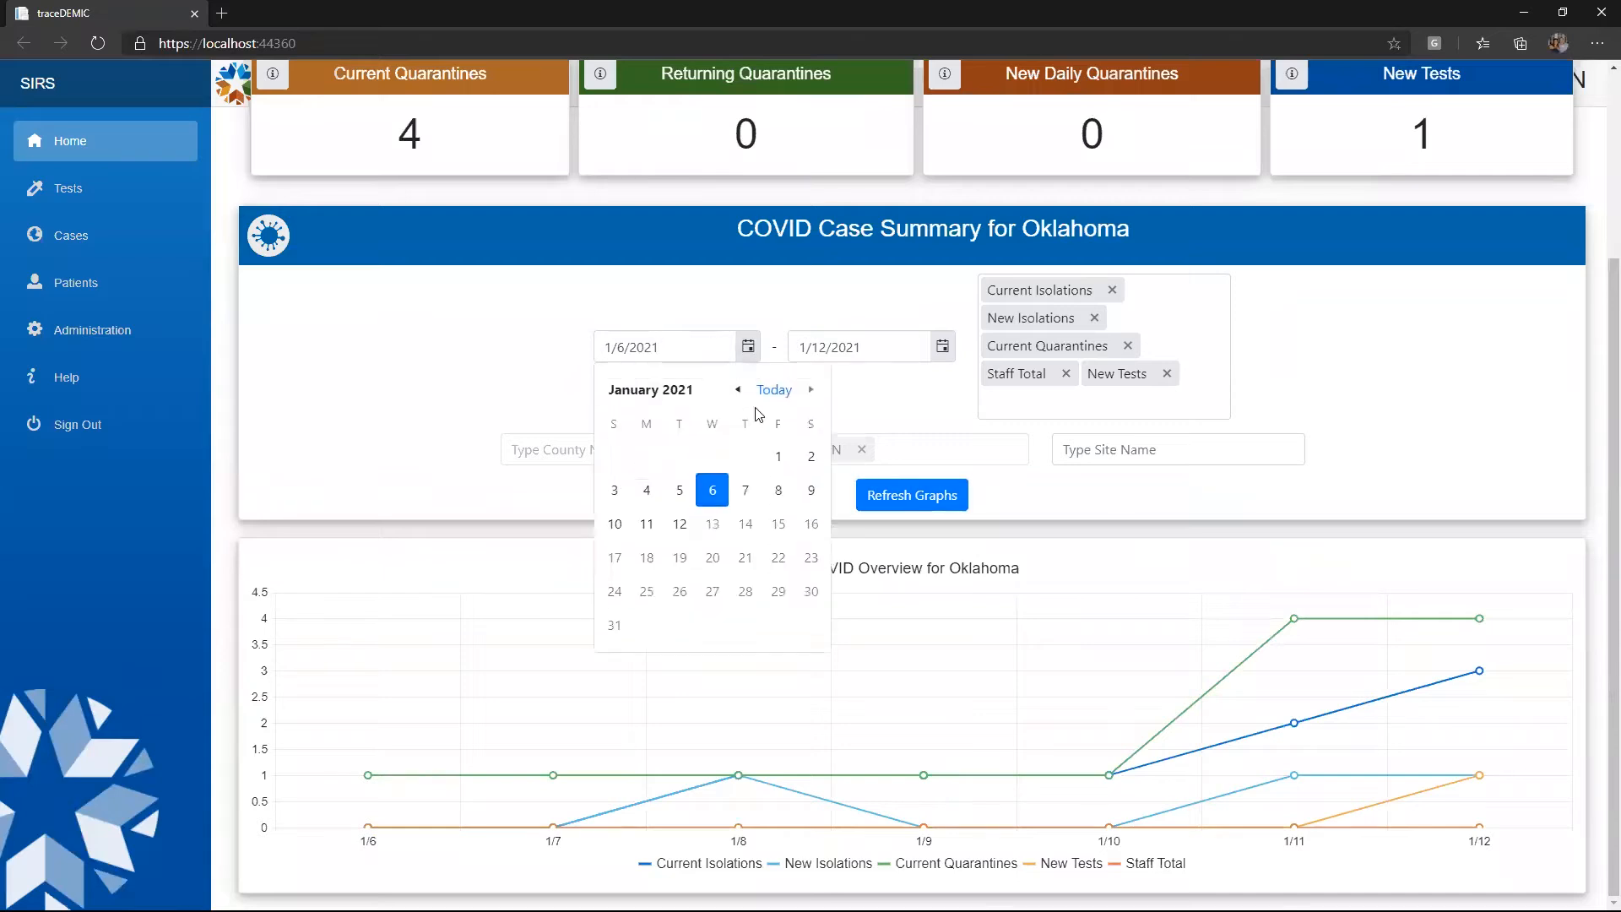
click(738, 390)
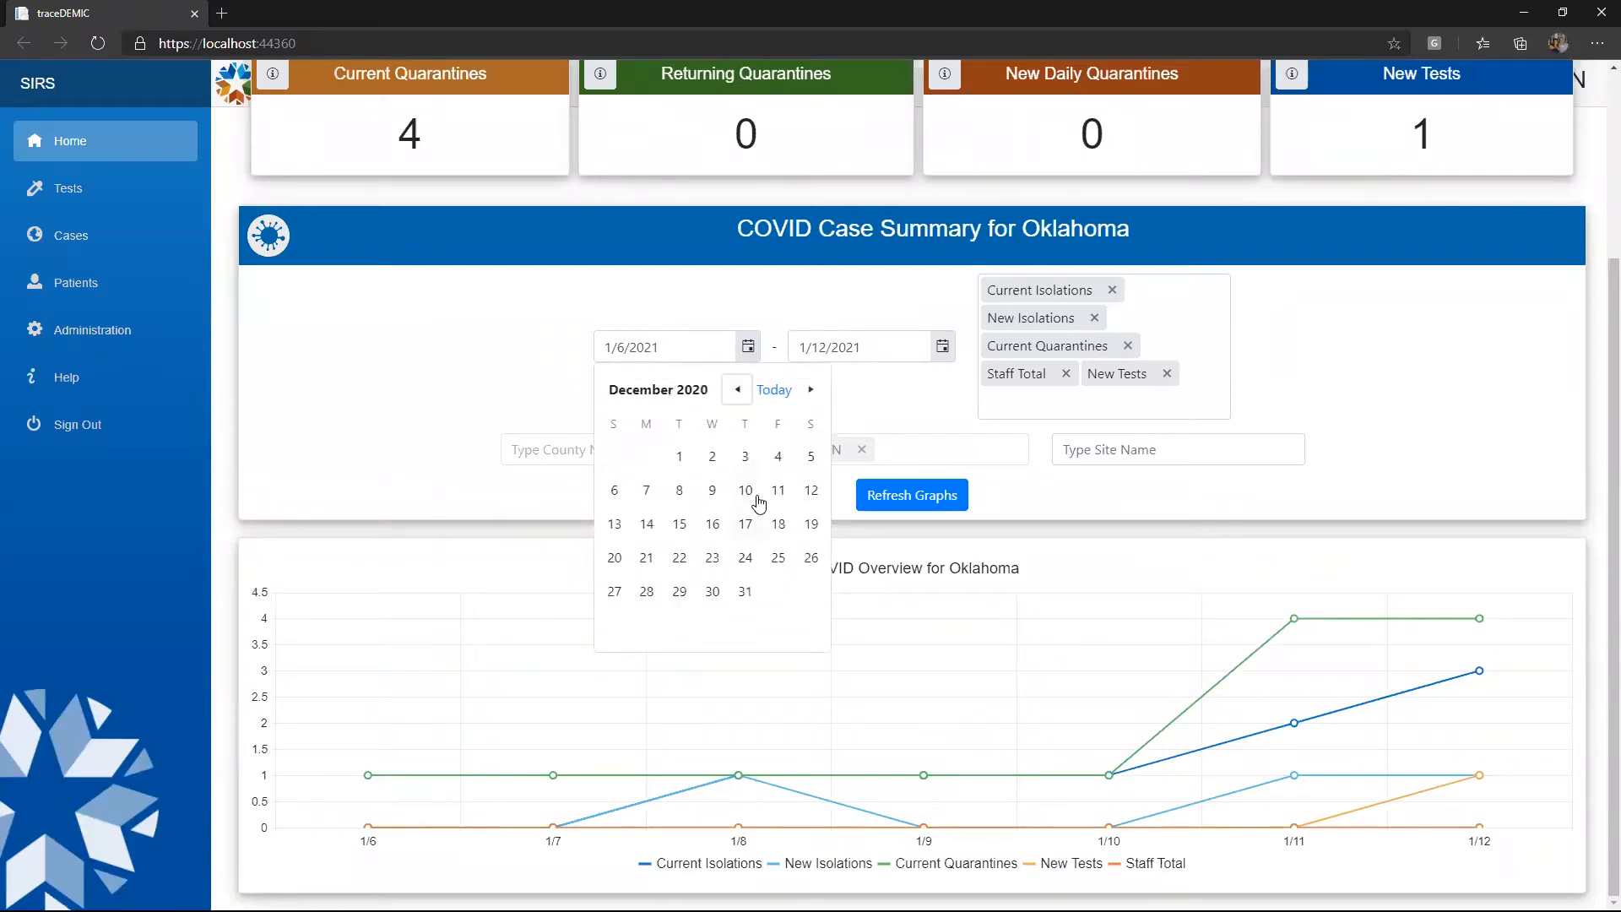
click(646, 523)
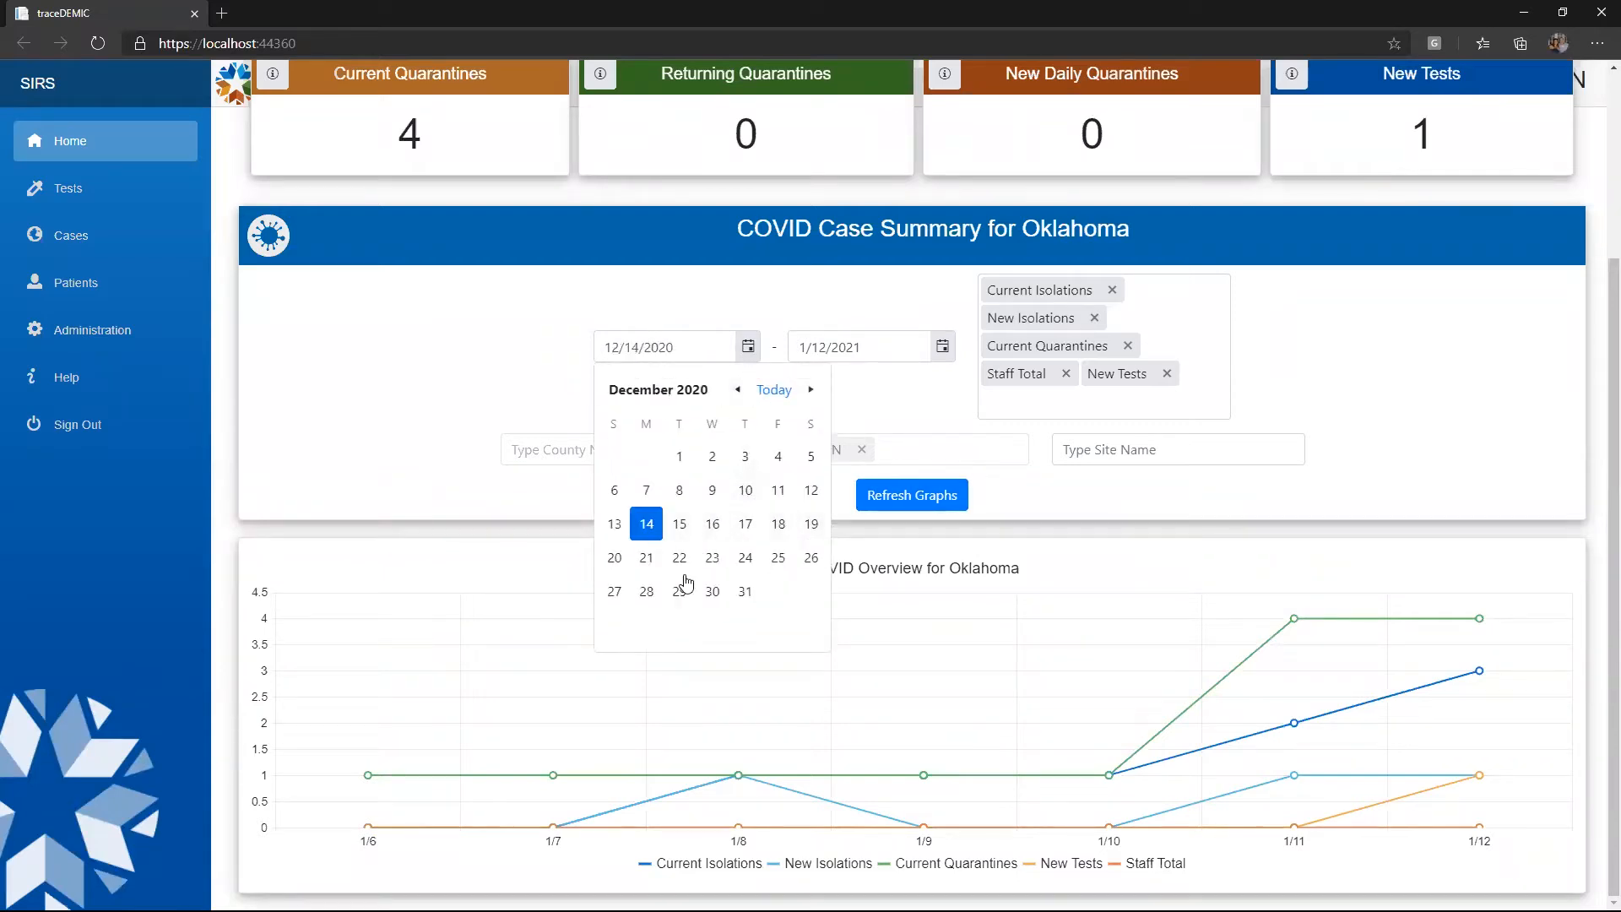
click(910, 497)
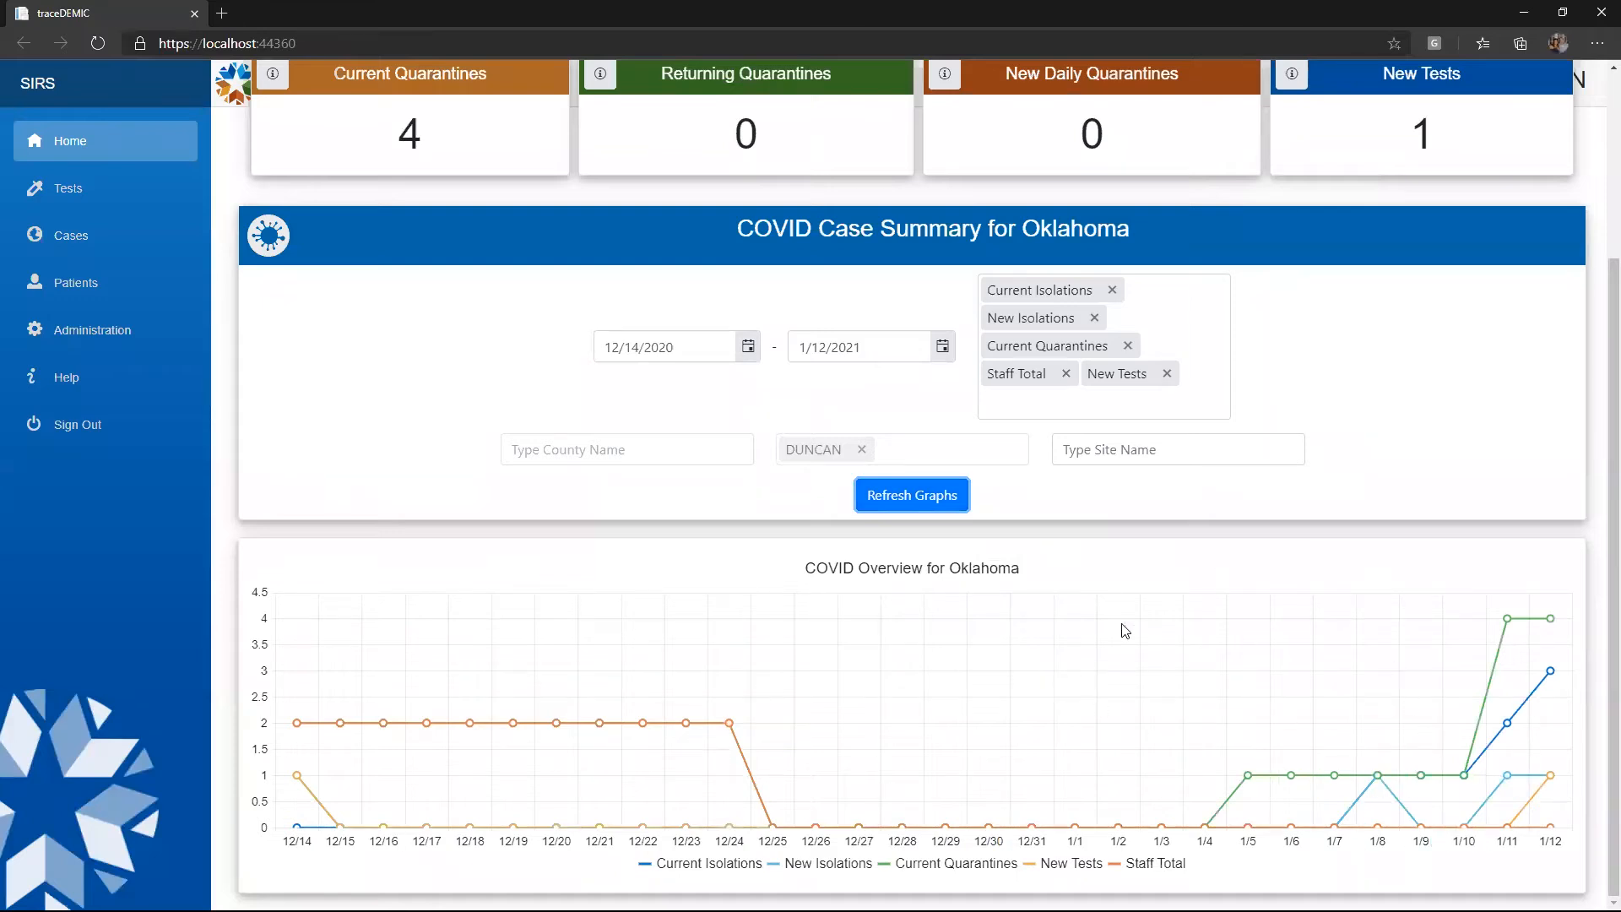
click(1344, 314)
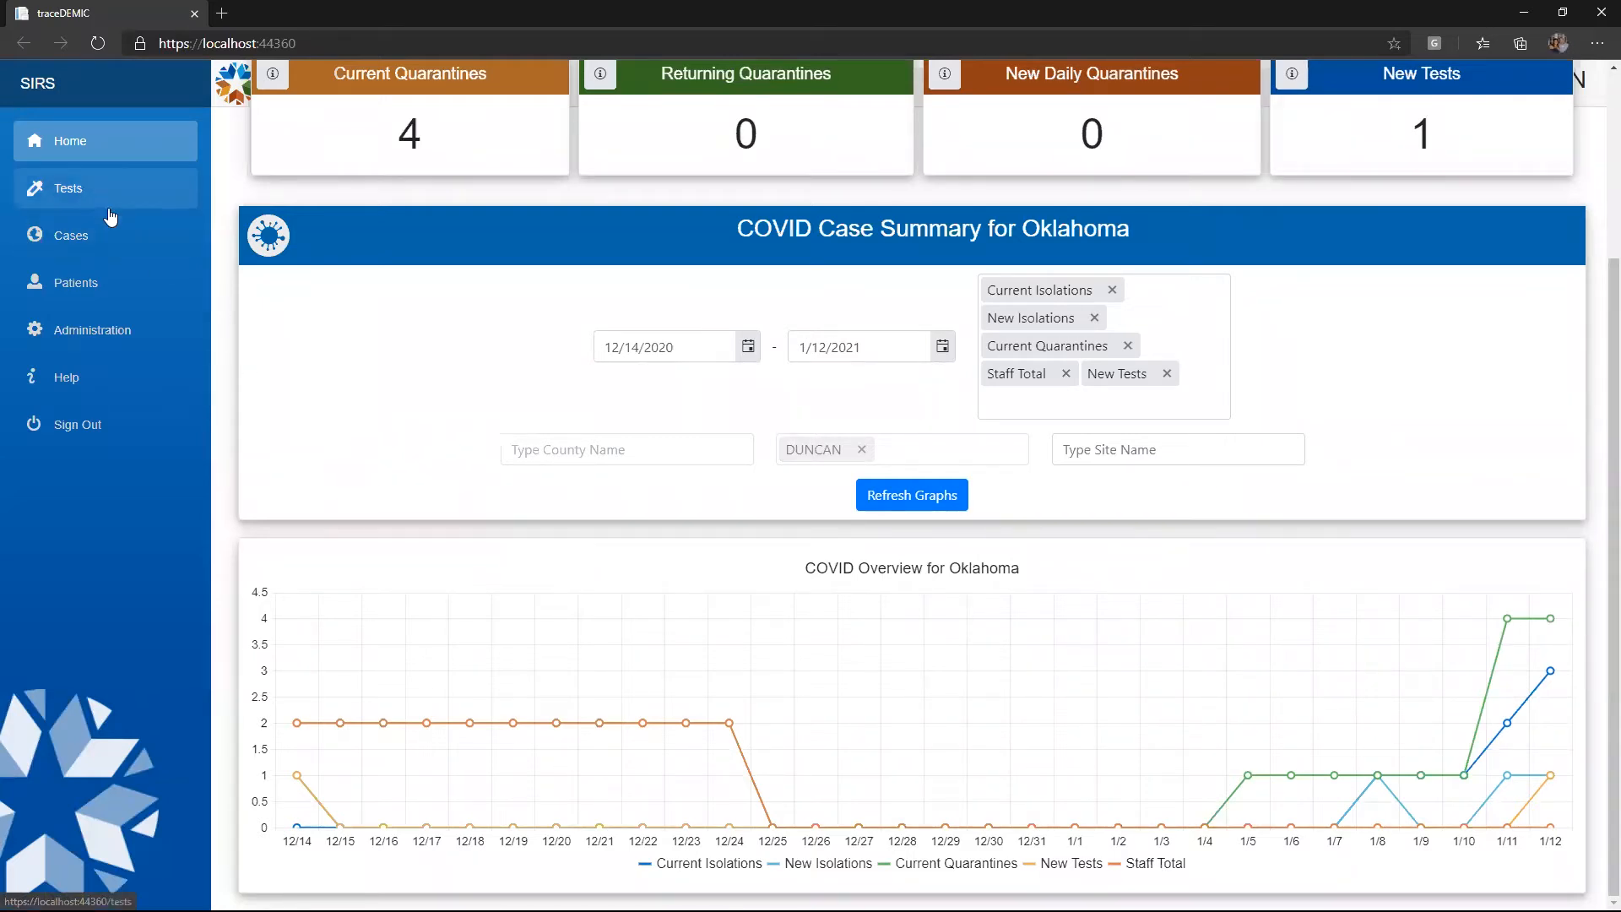
click(91, 151)
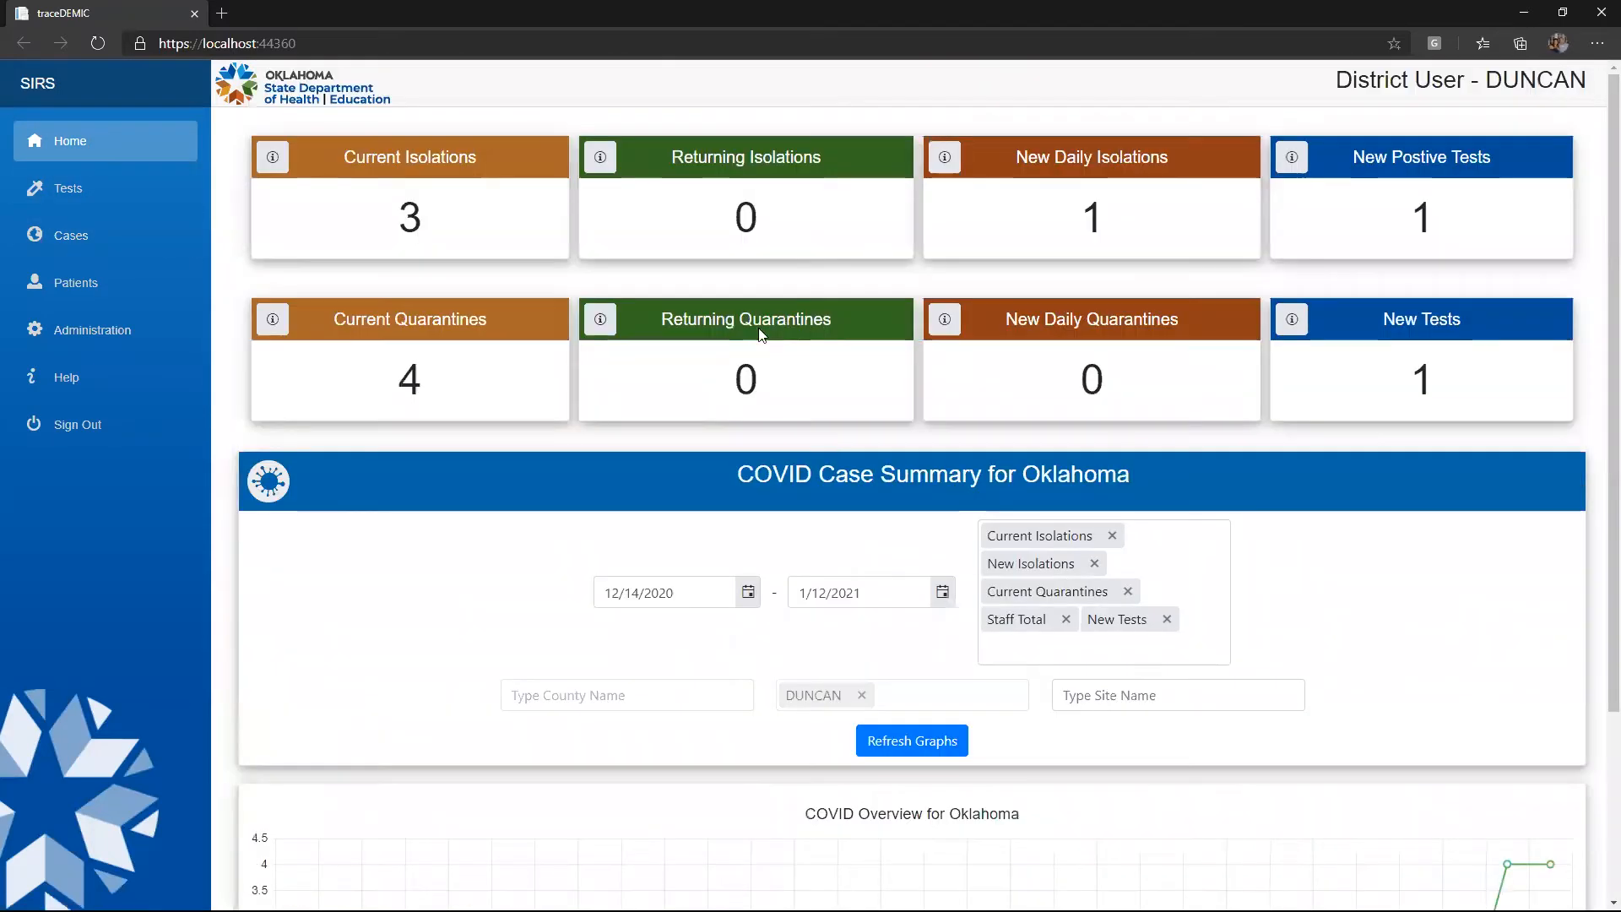
Browse the Tests and Cases lists, then go to System Administration
click(73, 193)
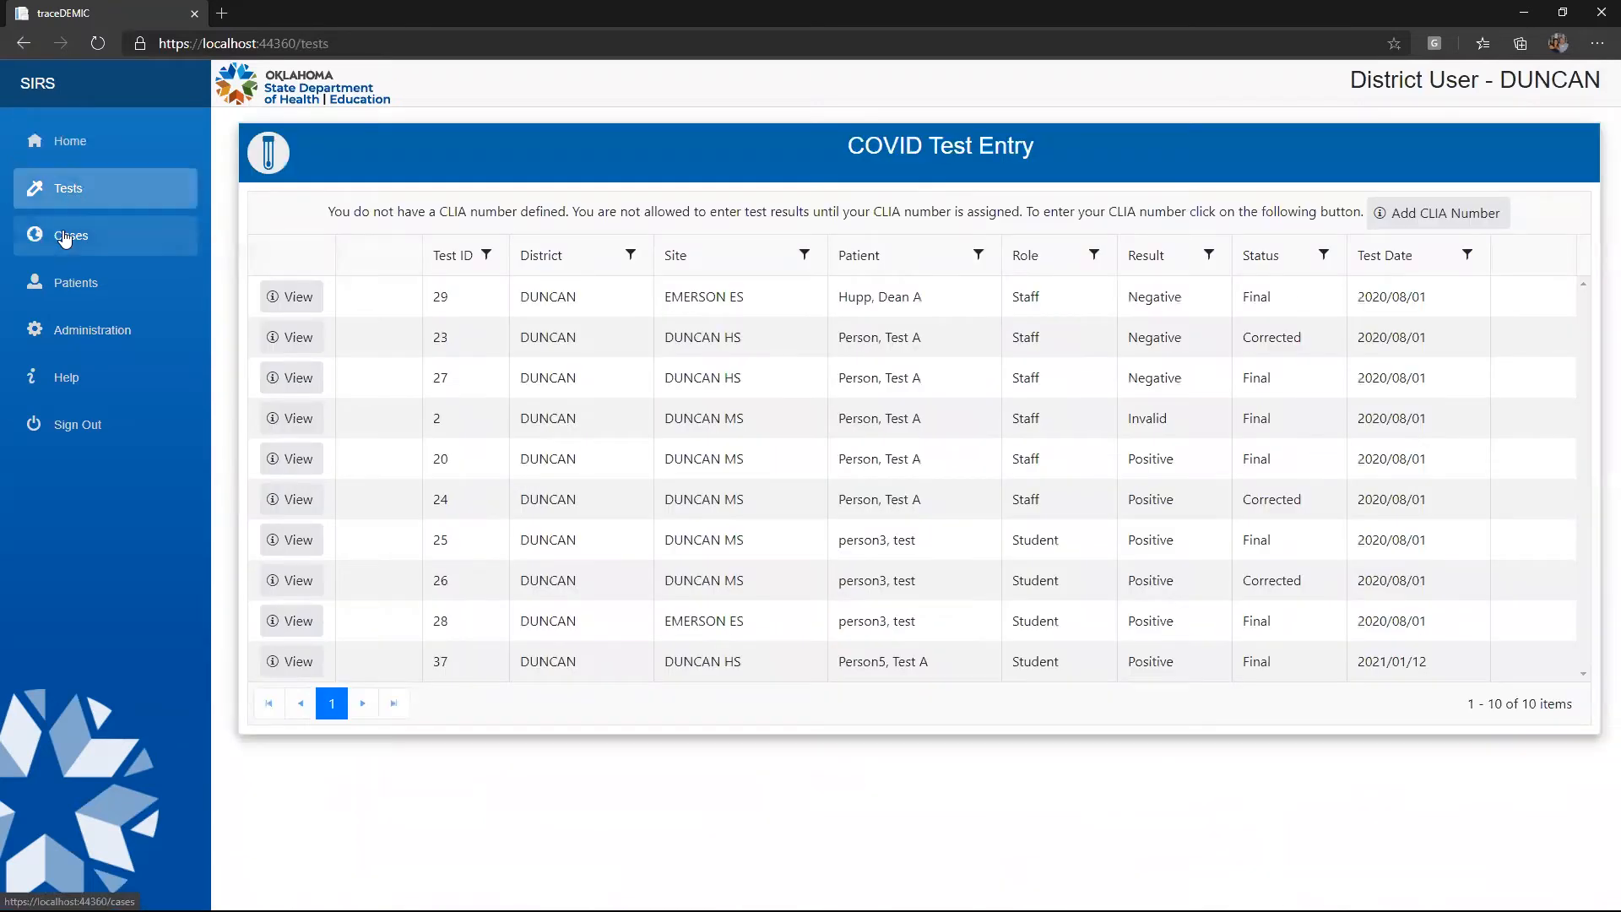
click(65, 239)
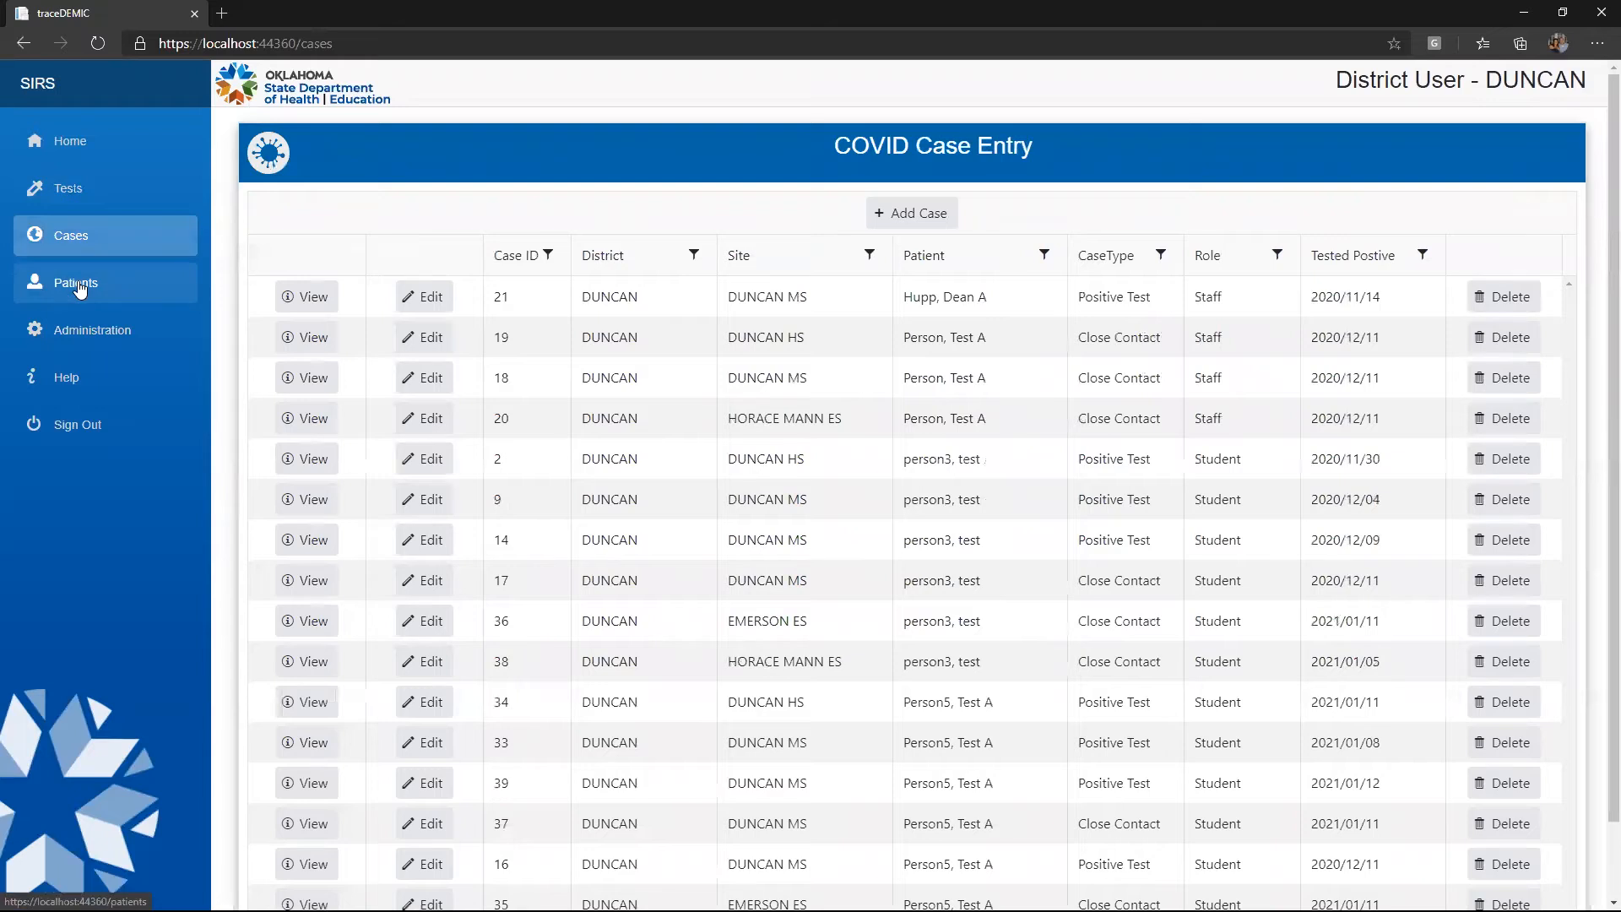
click(78, 336)
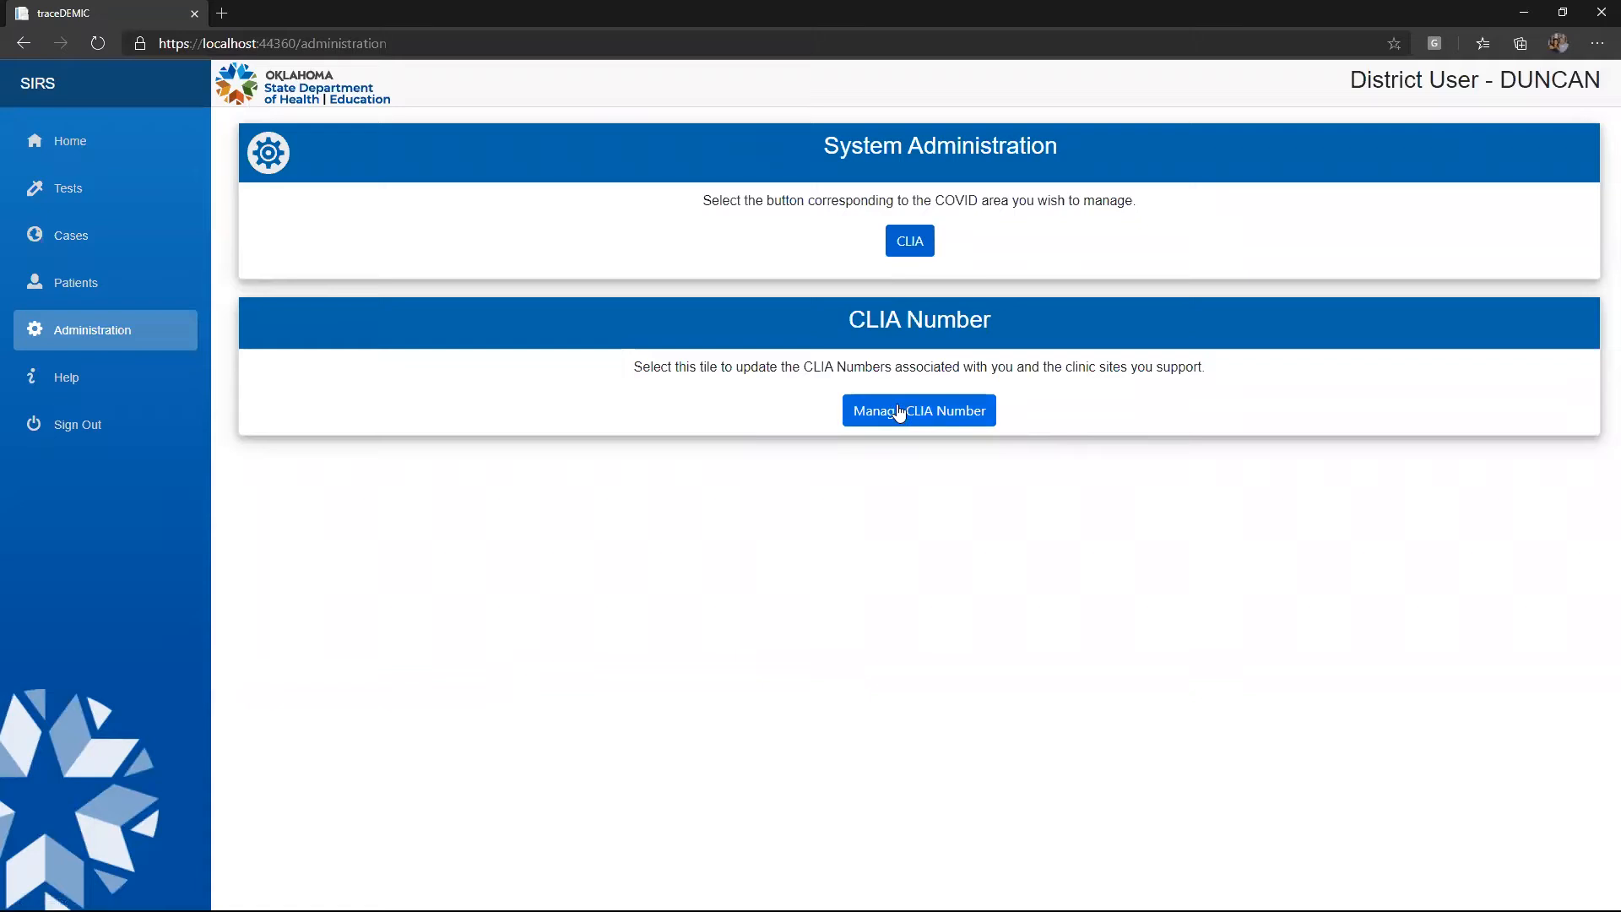
click(88, 193)
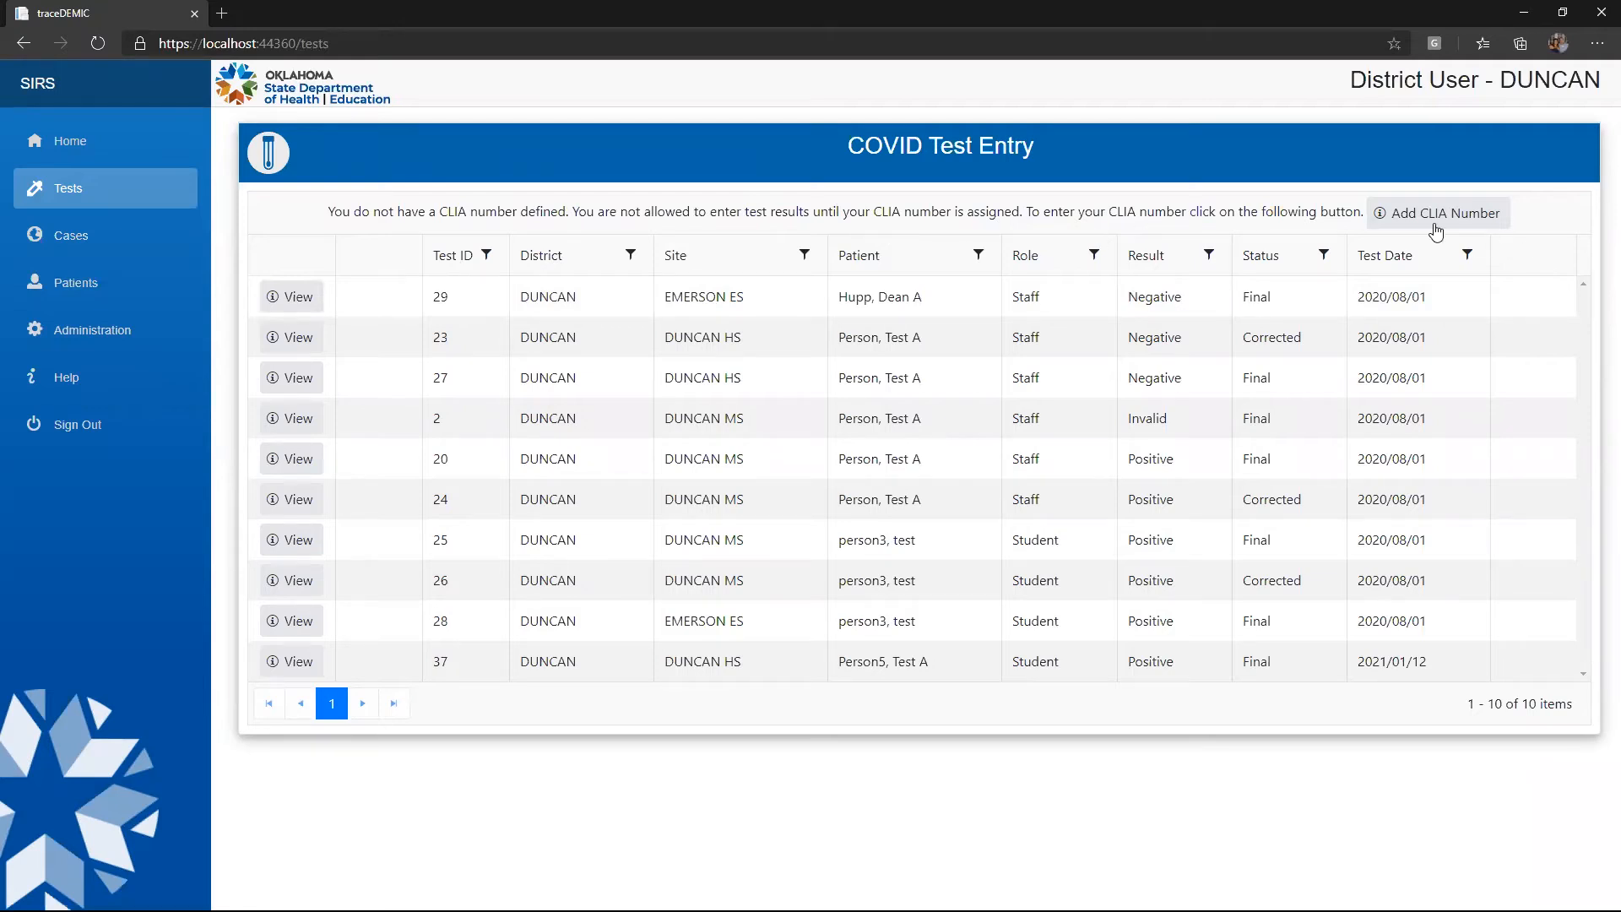
click(84, 390)
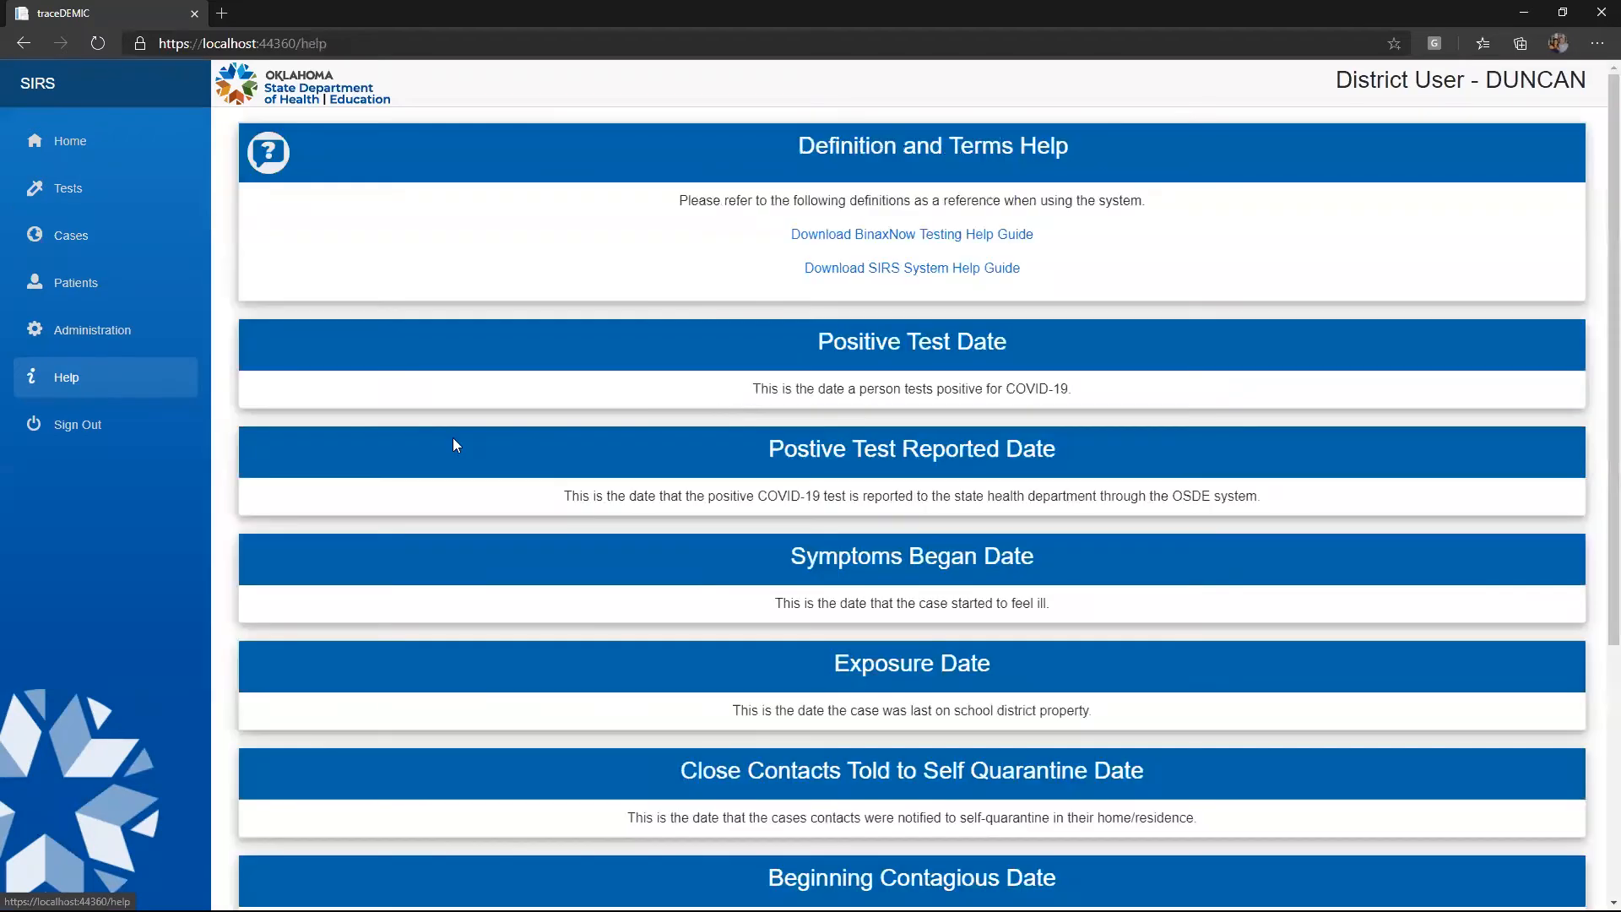
scroll(819, 402, down, 4)
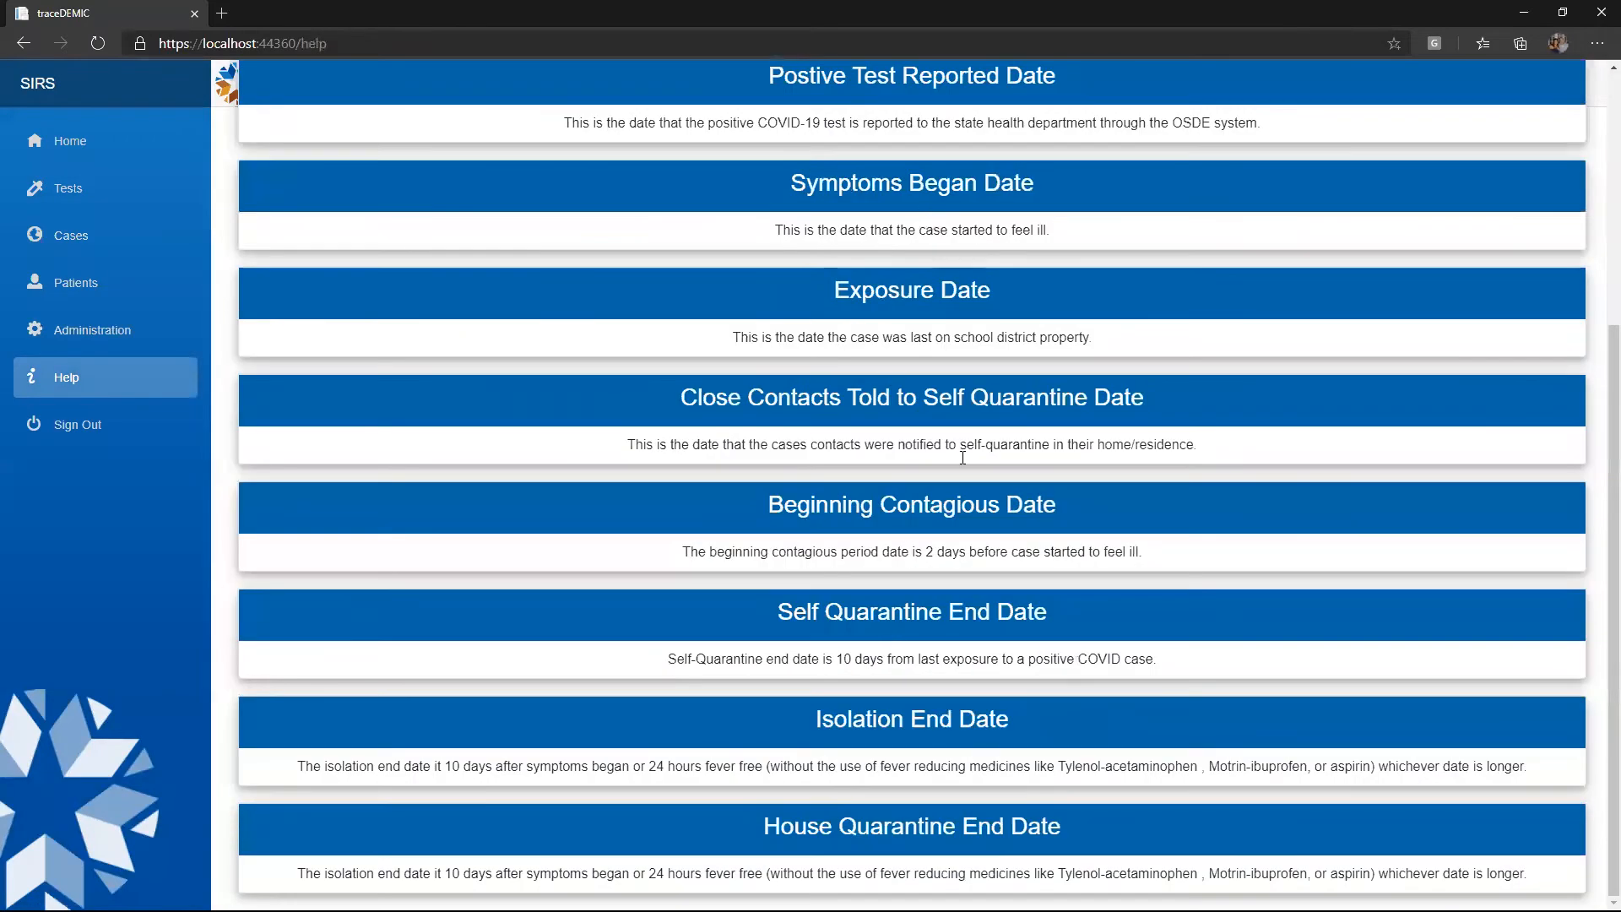
scroll(880, 560, up, 2)
scroll(880, 560, up, 2)
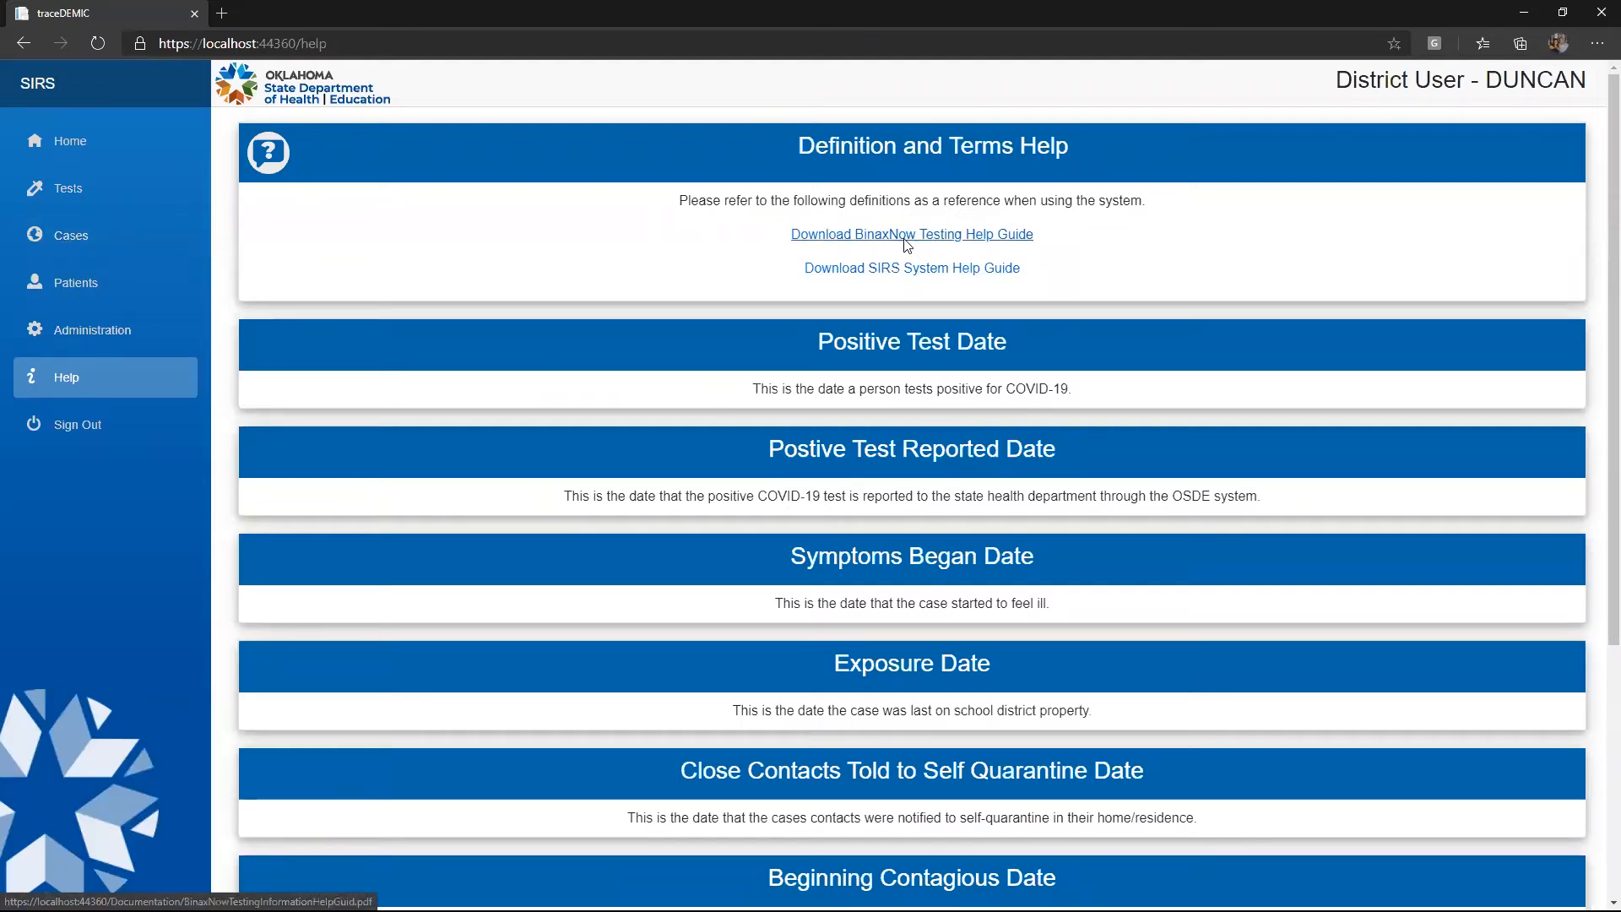
View the SIRS System Help Guide PDF, close it, and go back to Home
click(908, 268)
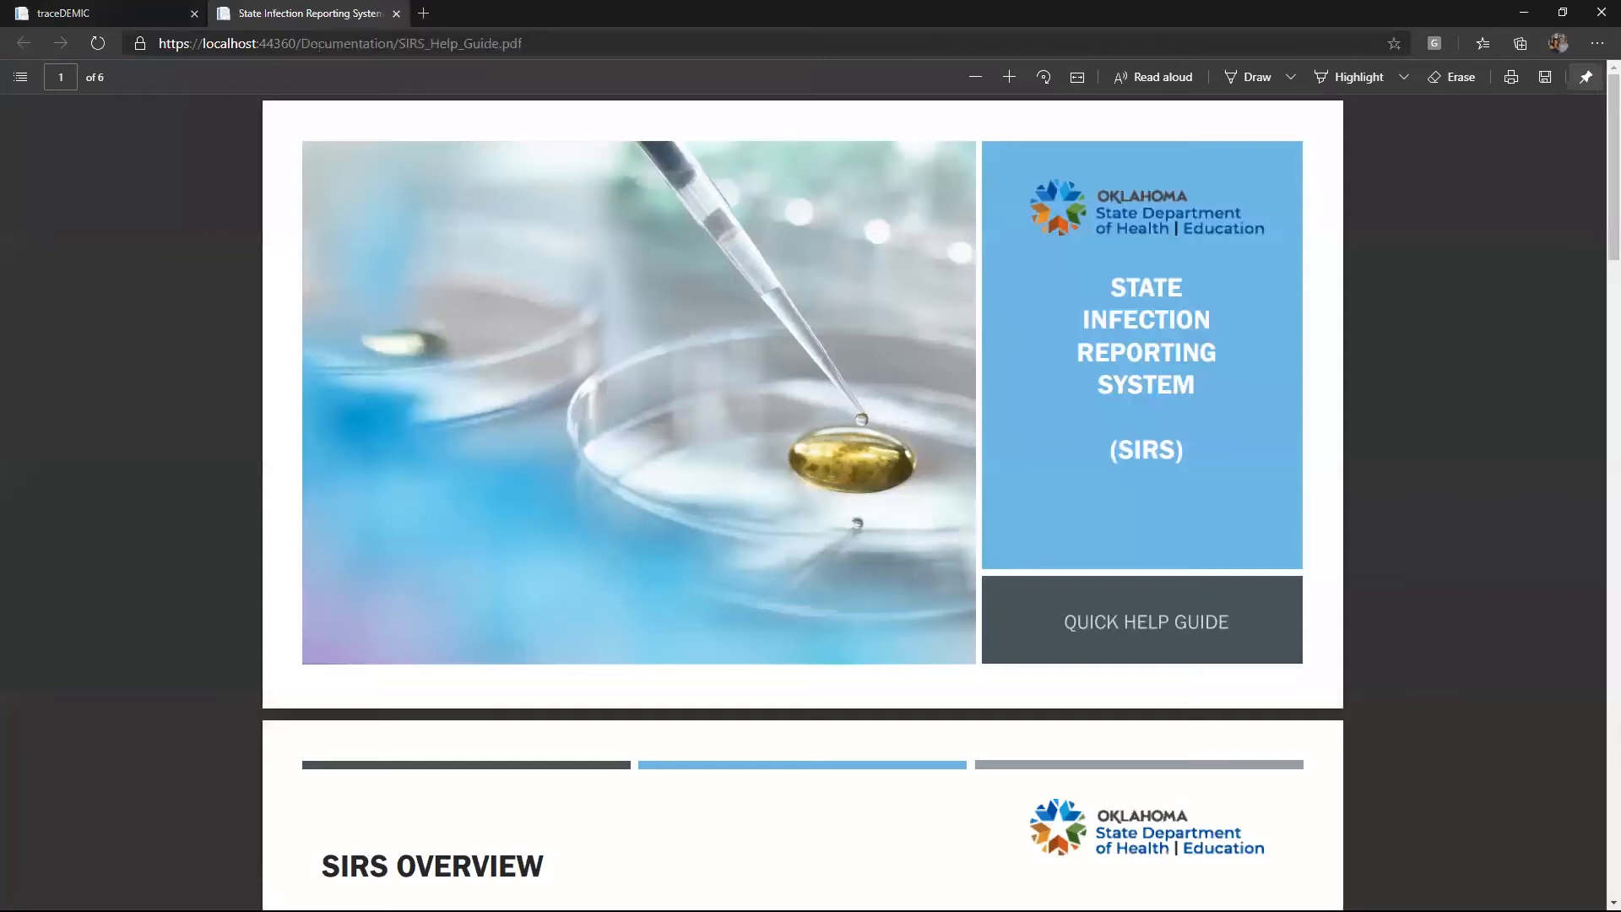
click(396, 14)
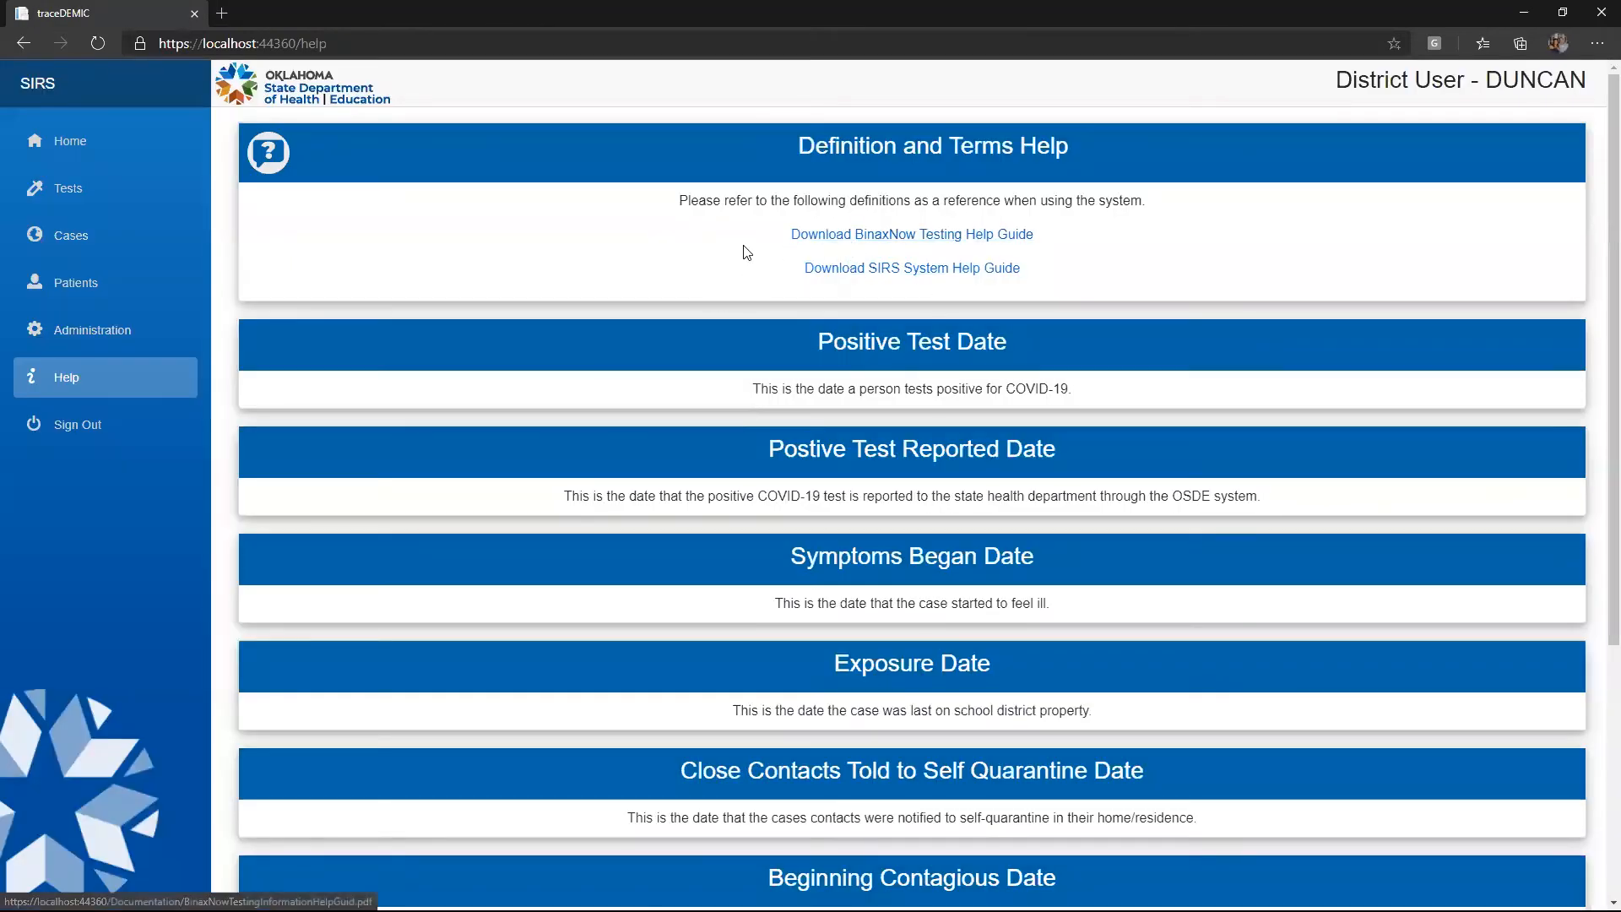
click(105, 154)
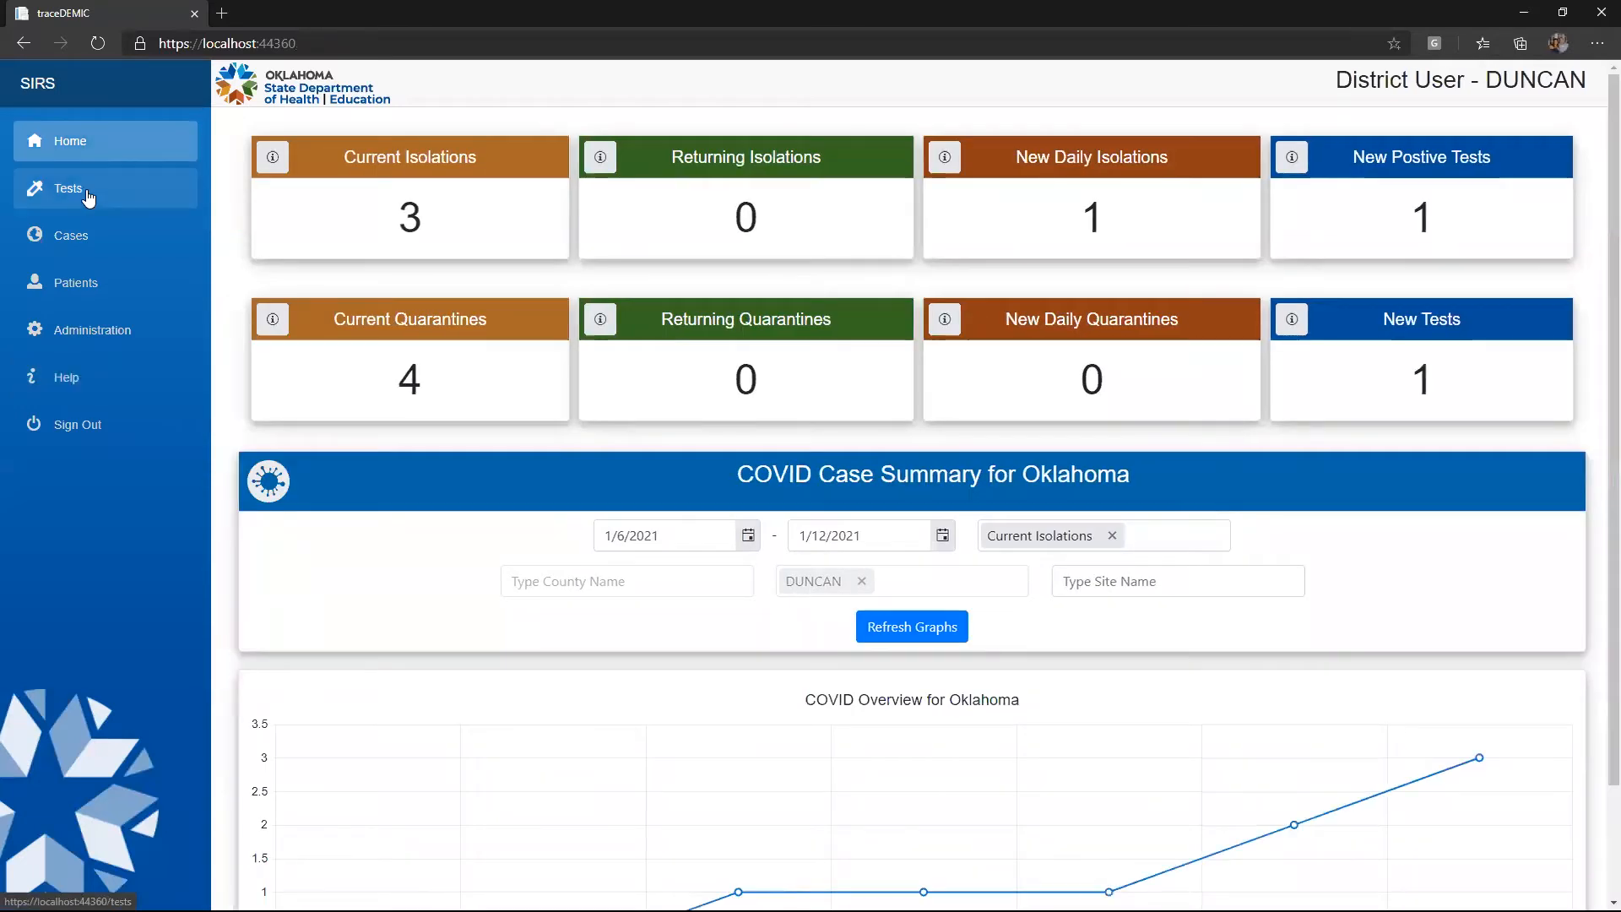
In the Tests list, highlight the missing-CLIA-number warning and follow Add CLIA Number
click(89, 197)
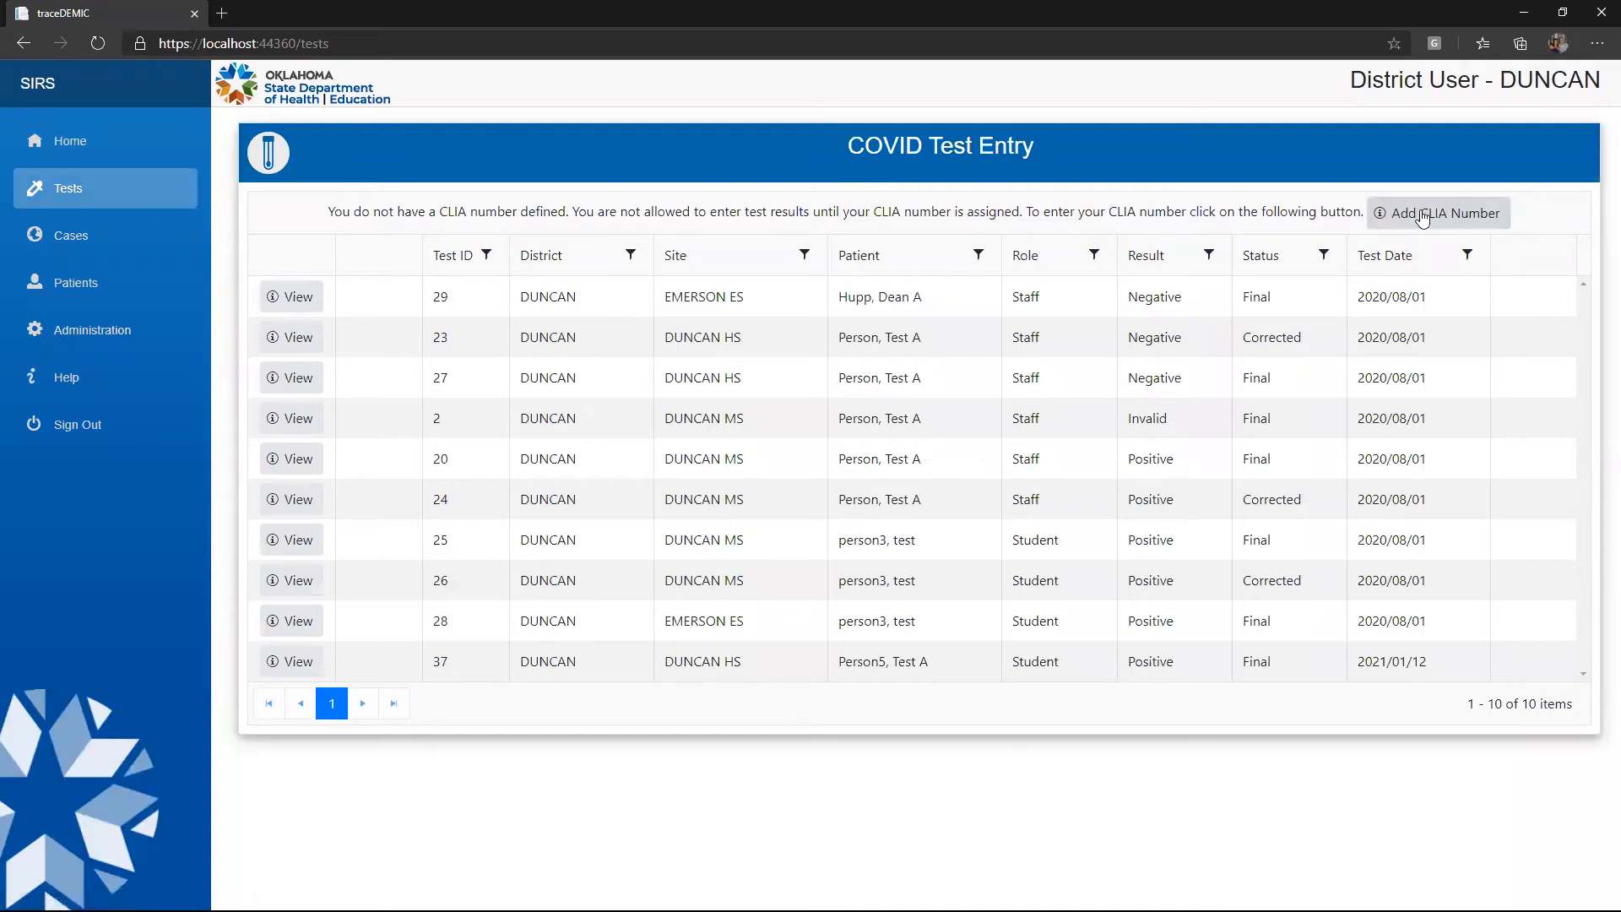
drag(544, 213, 1176, 217)
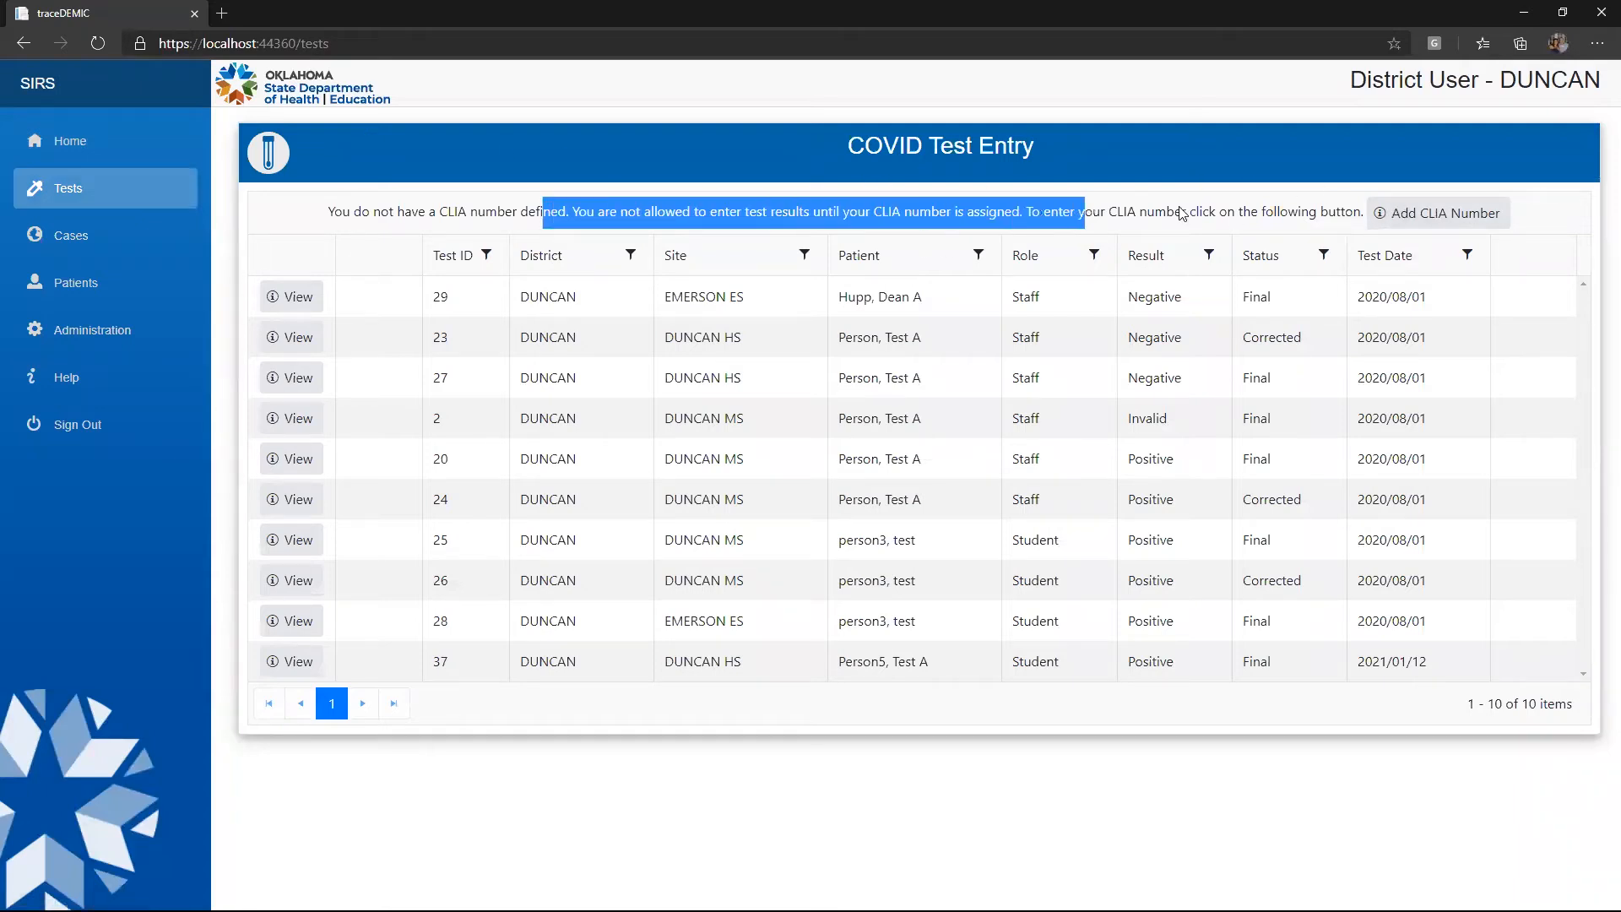
click(1402, 216)
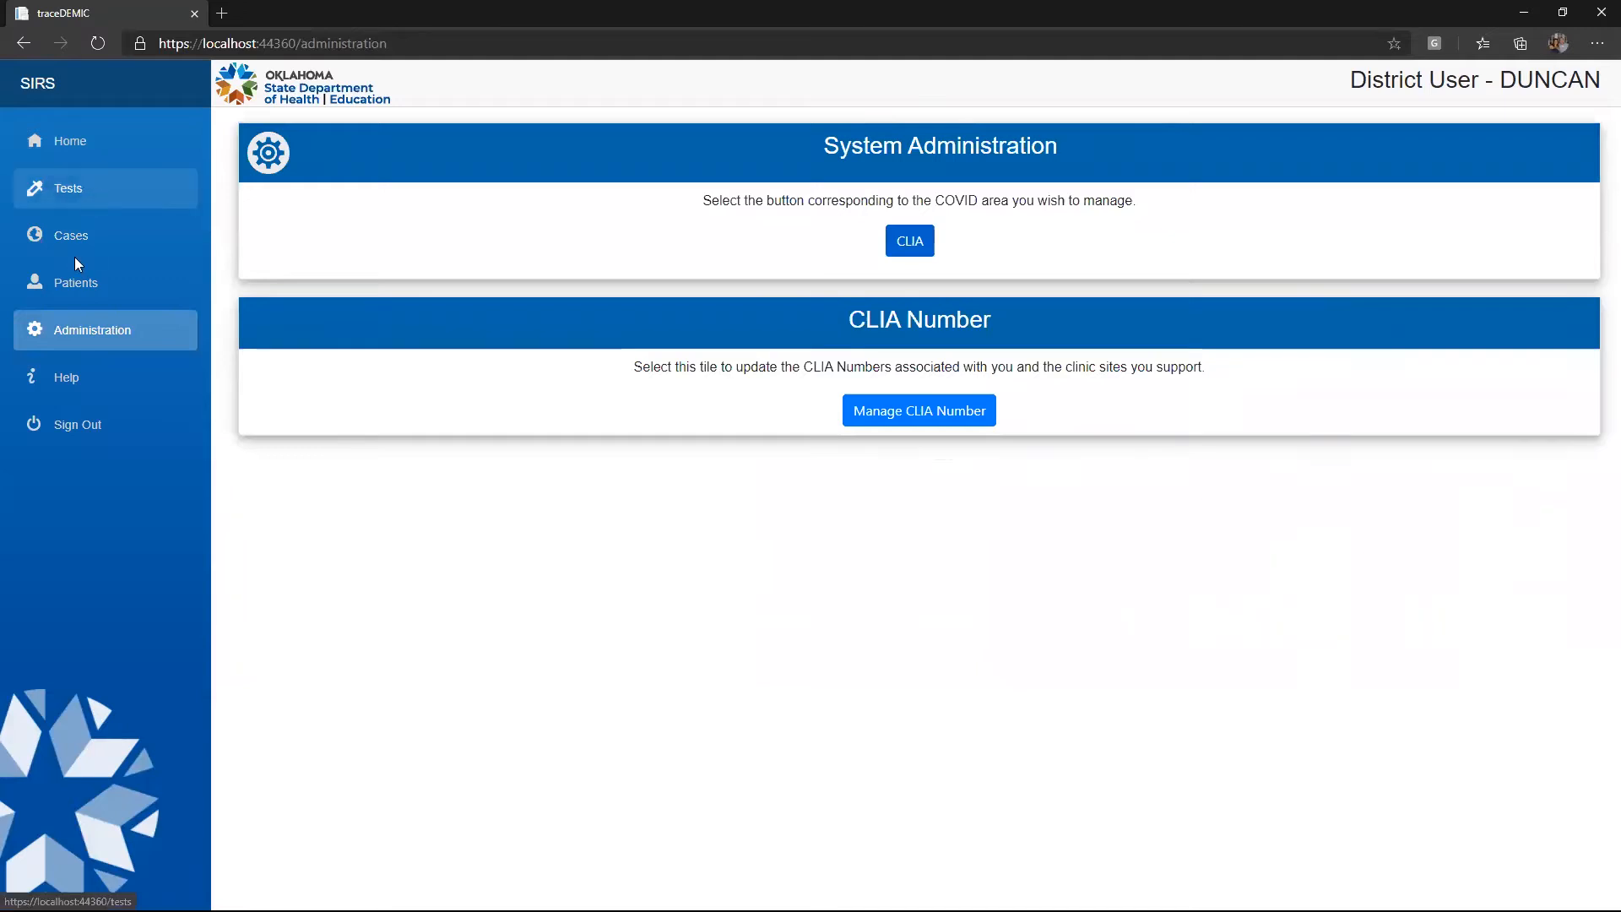
Add CLIA number 12D4567890 with clinic description Duncan ES and save it
click(81, 338)
click(918, 414)
click(920, 213)
click(751, 483)
text(12)
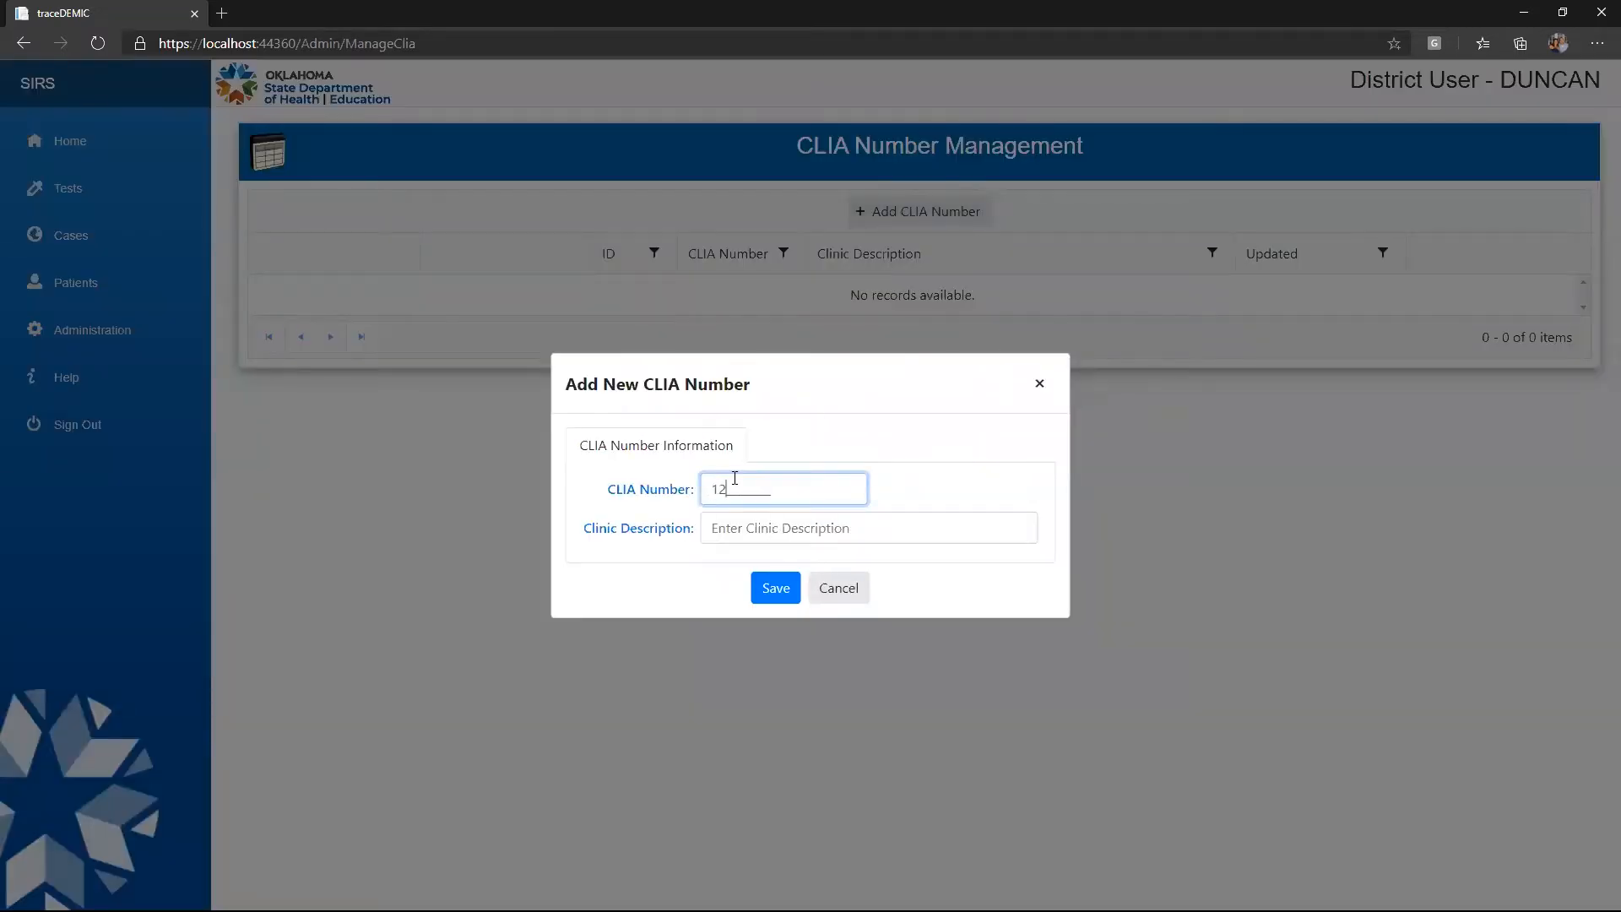
text(D4567890)
click(732, 519)
text(Duncan ES)
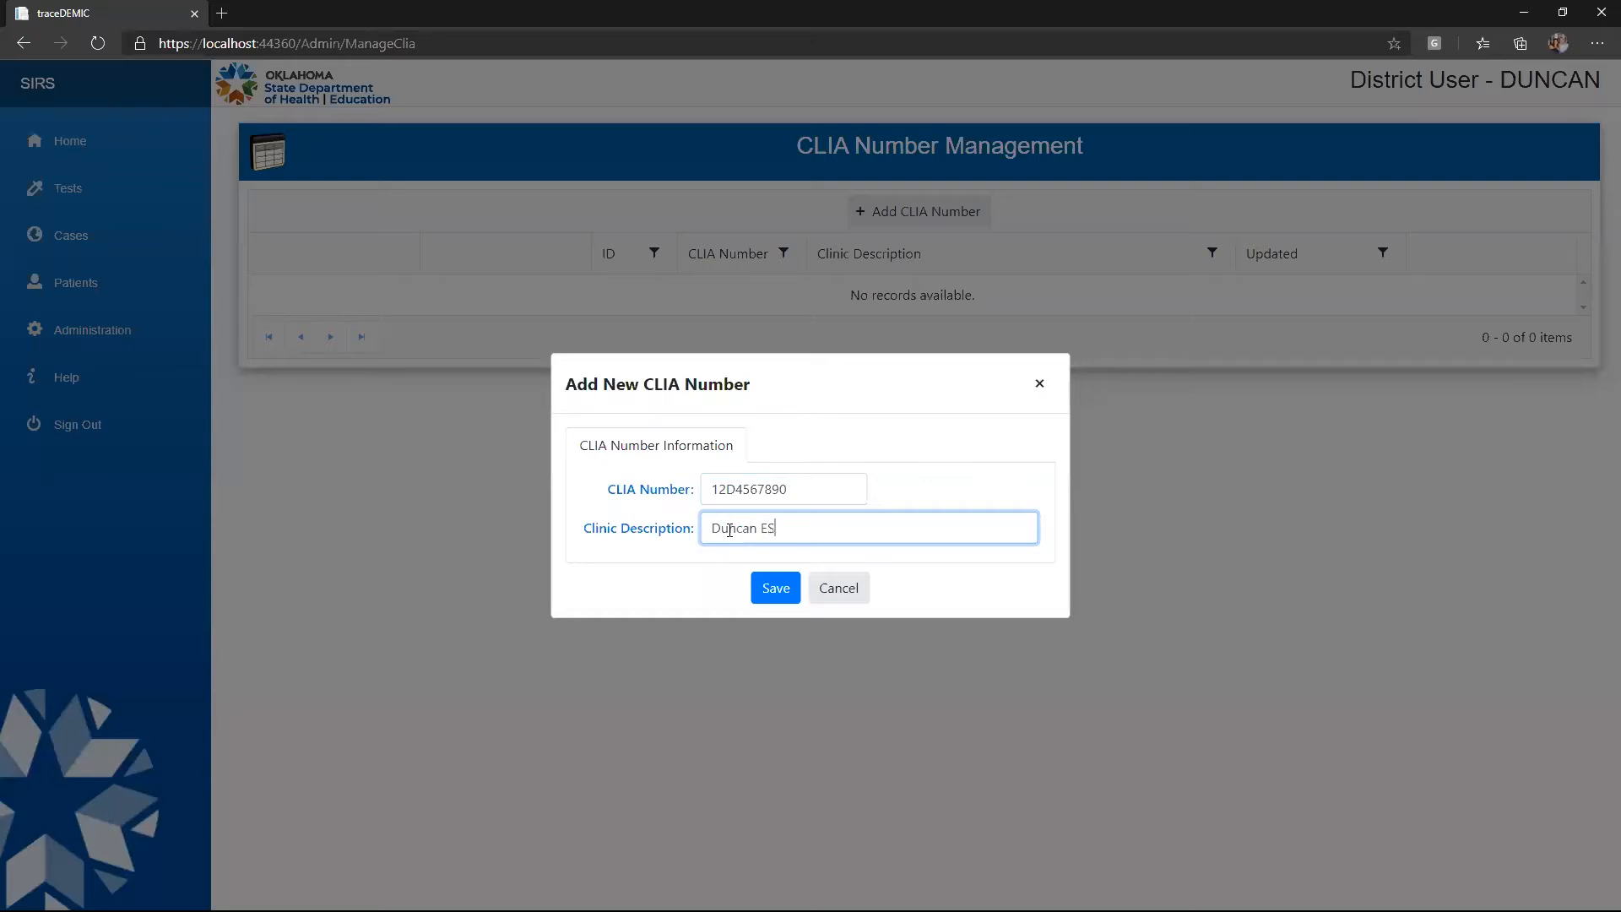
click(770, 588)
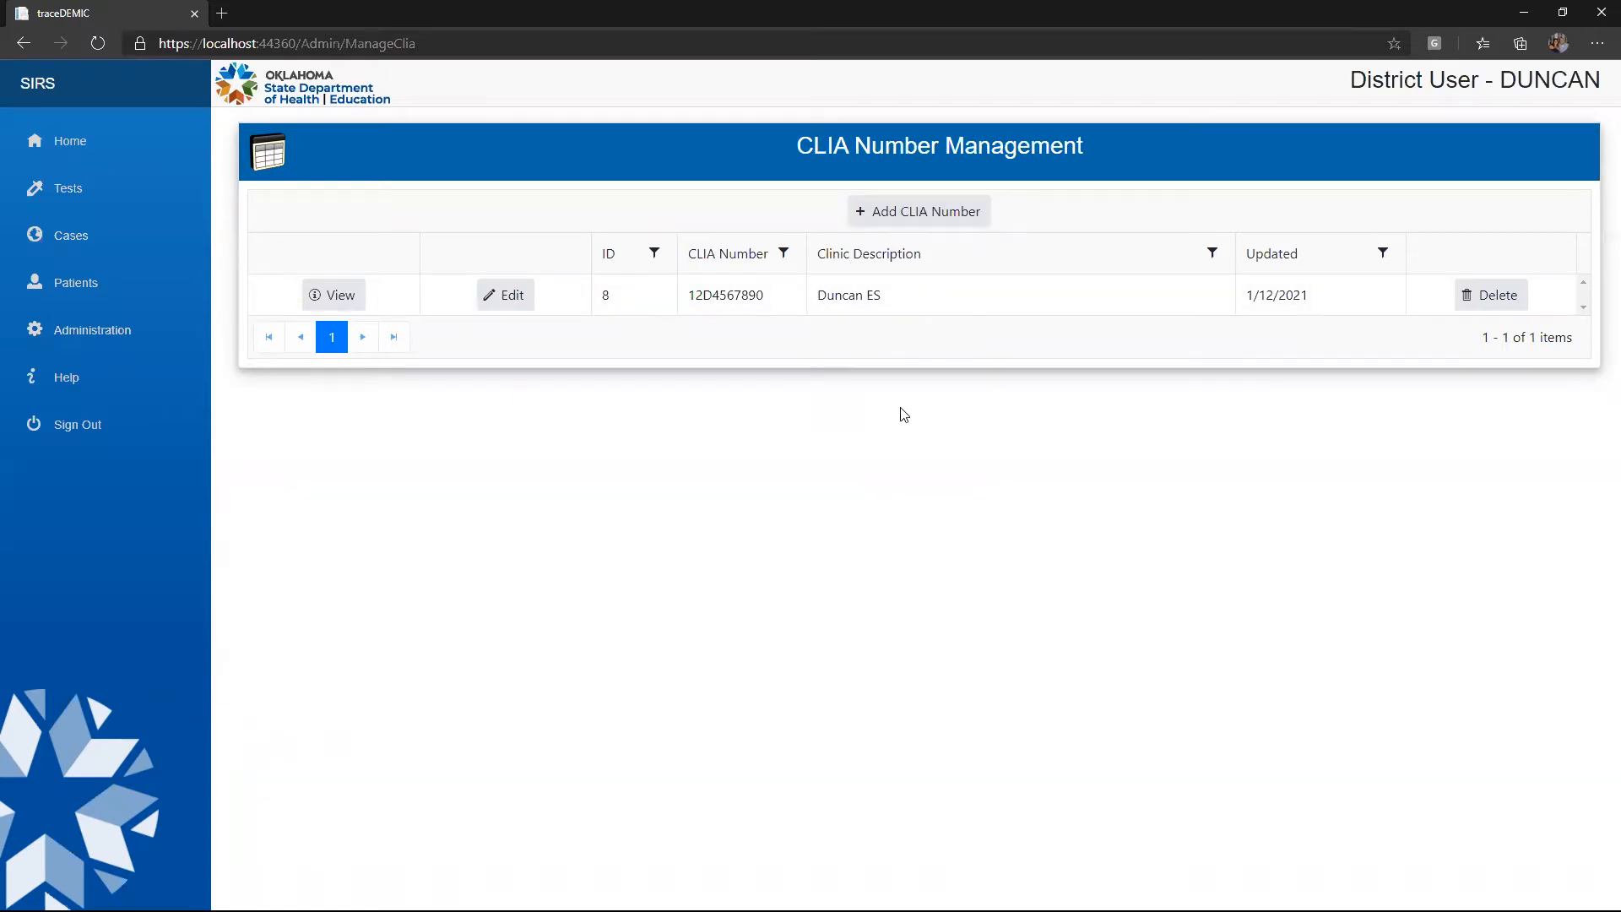
From the Tests list, start a new entry in the Add Patient Test form
click(77, 194)
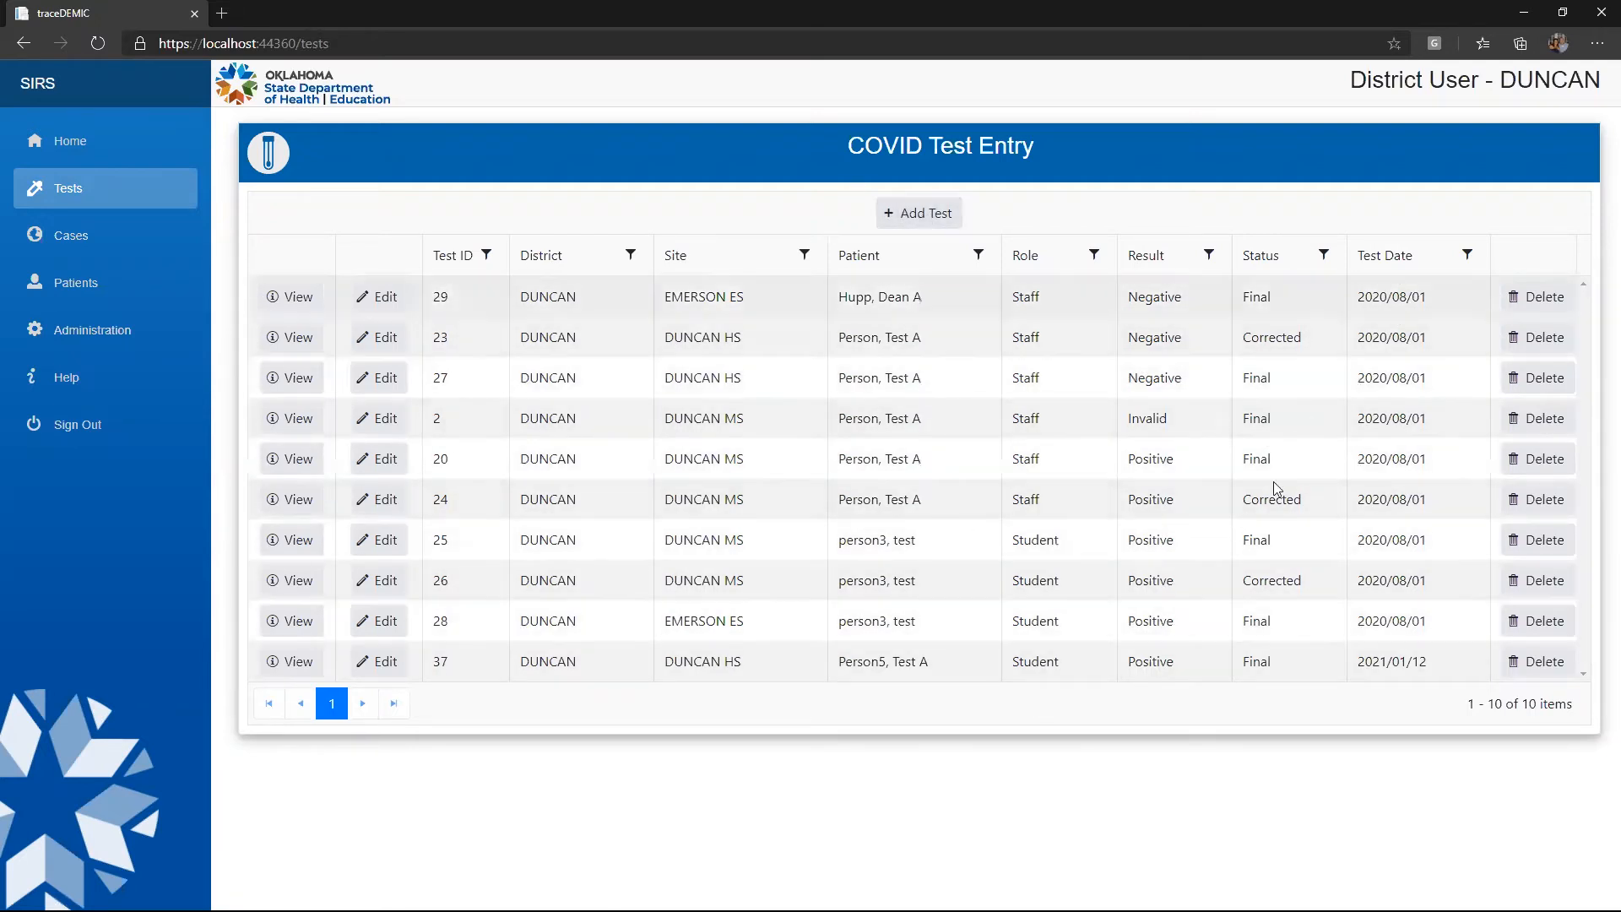
click(918, 217)
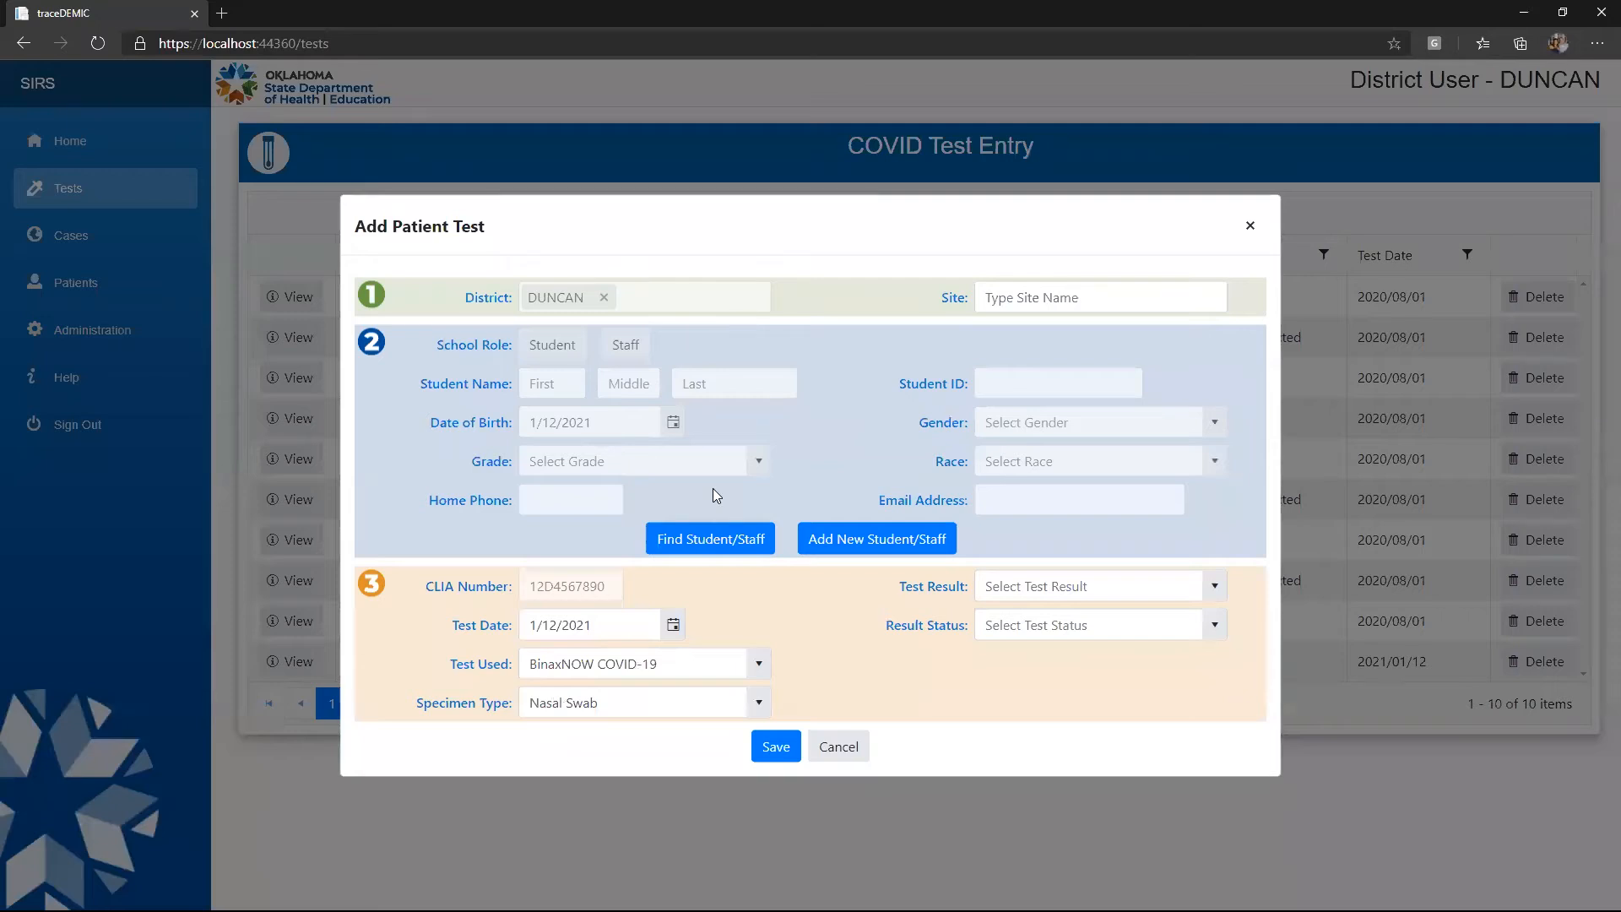
Search students by the patient's last name with grade Pre-Kindergarten
click(709, 541)
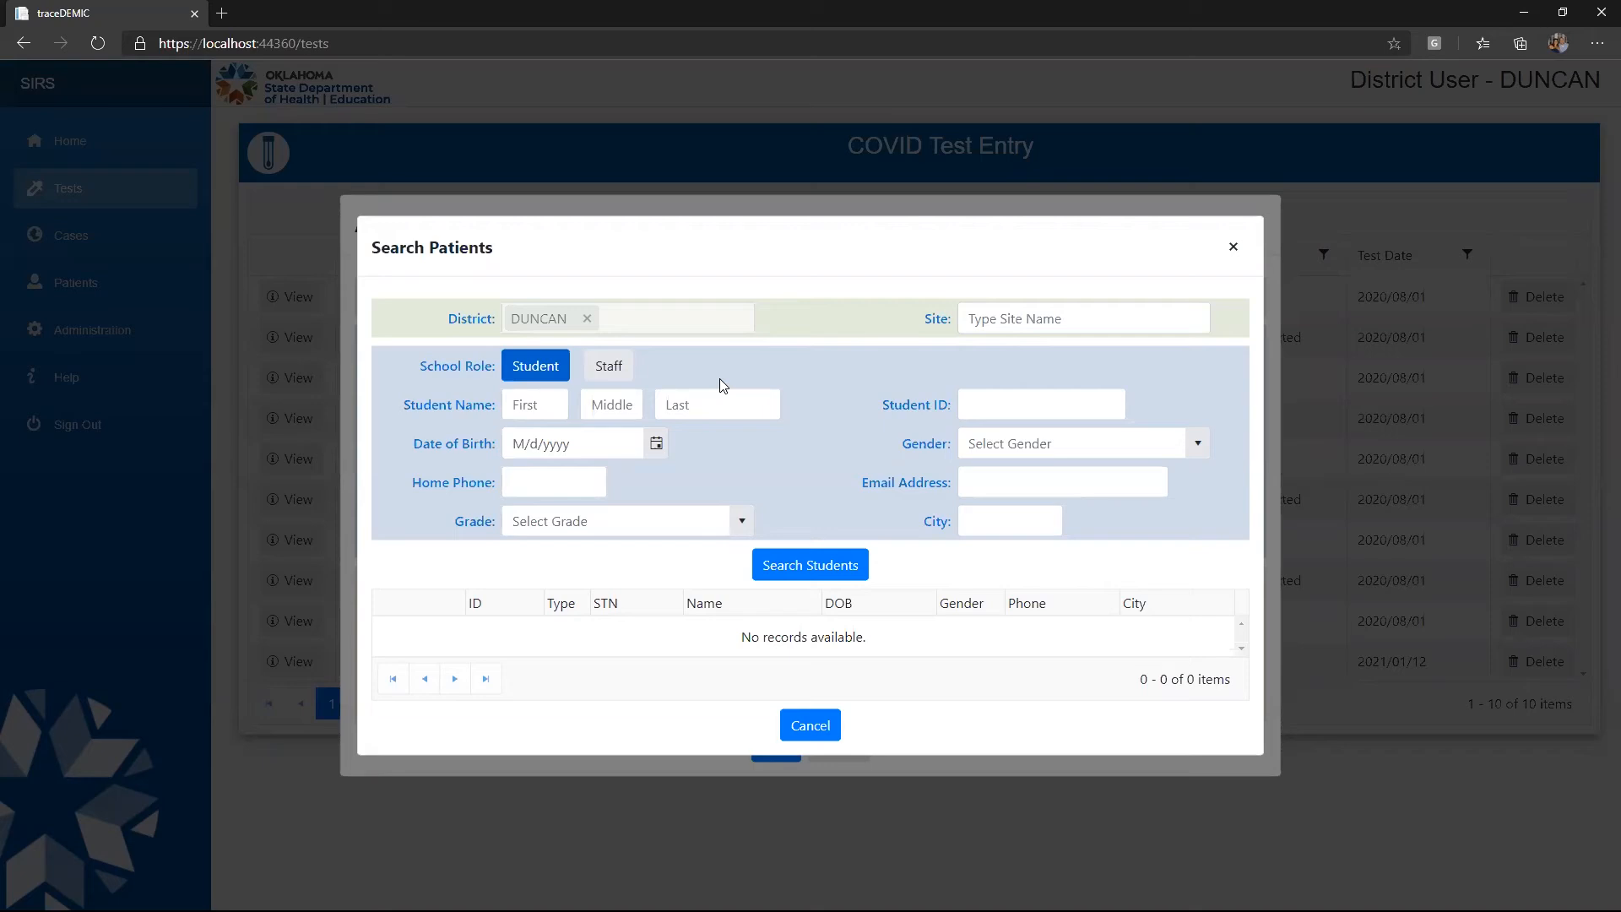
click(716, 403)
text(p)
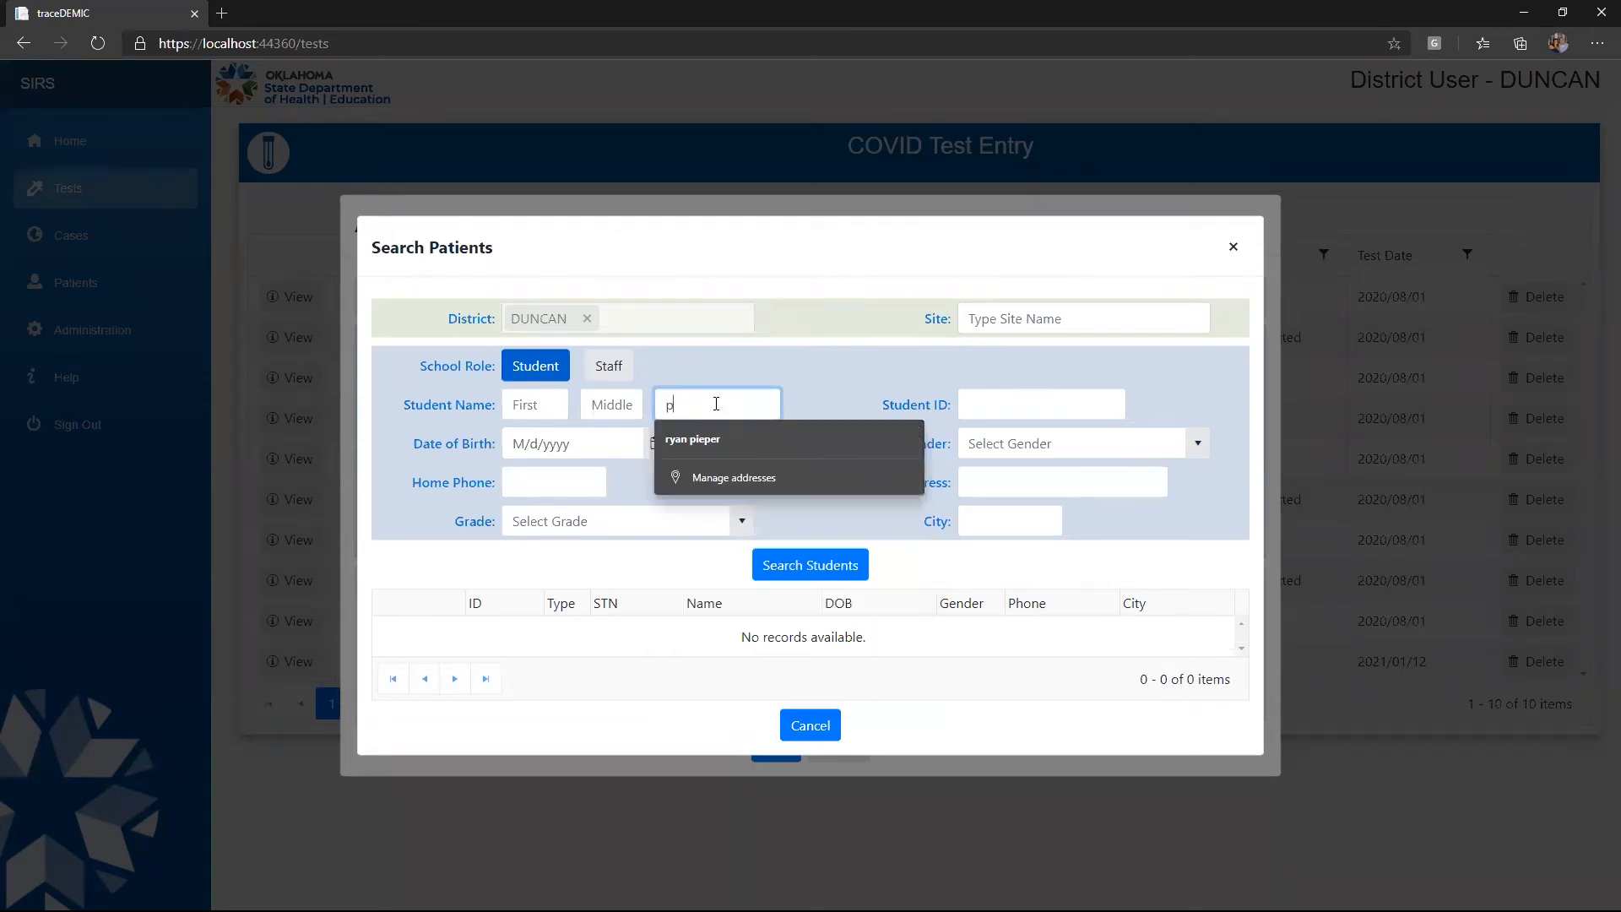
text(erson3)
key(Tab)
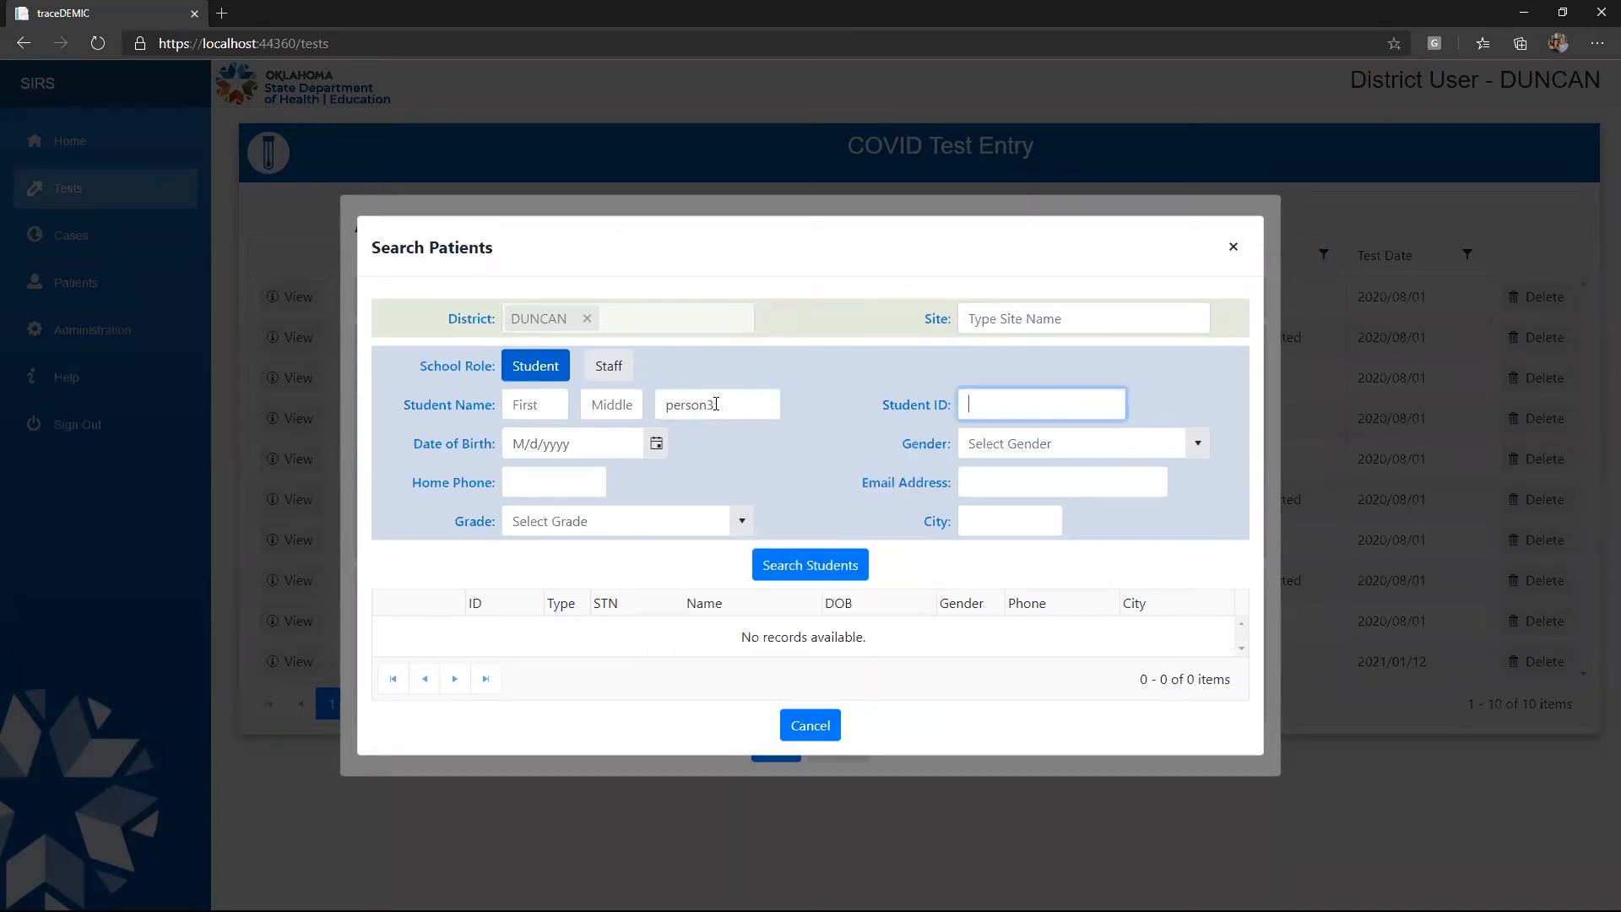
click(741, 521)
click(731, 561)
click(812, 572)
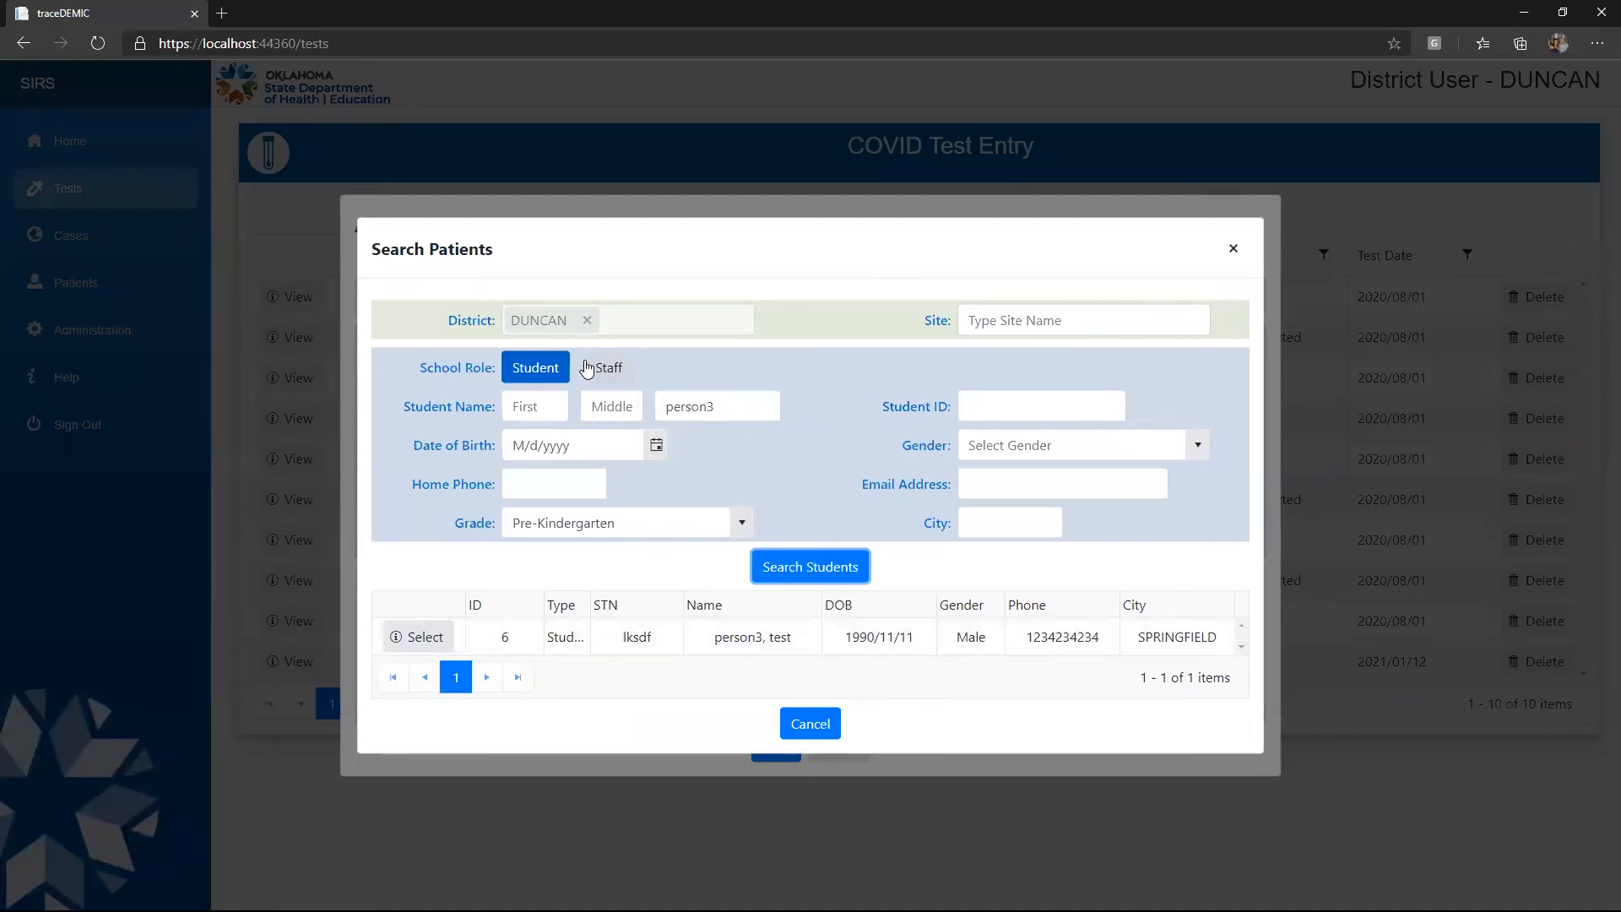
Toggle the School Role between Staff and Student, ending on Student
click(611, 366)
click(542, 368)
click(607, 369)
click(547, 369)
click(613, 371)
click(539, 368)
click(591, 374)
click(567, 374)
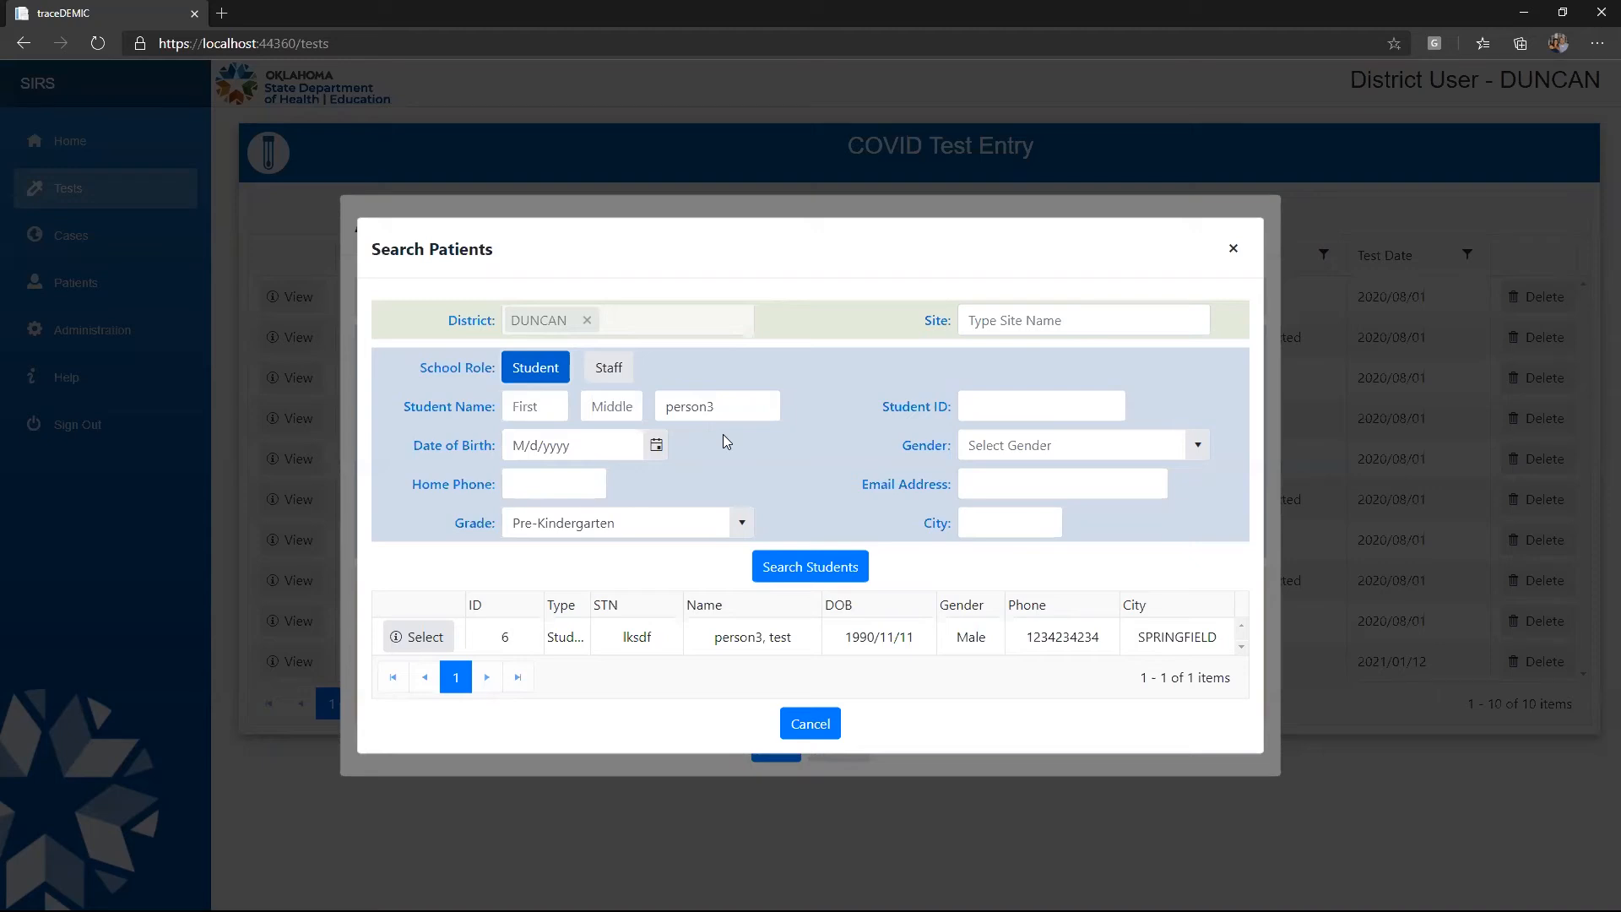
Set School Role to Student and select the matching student as the test's patient
click(618, 369)
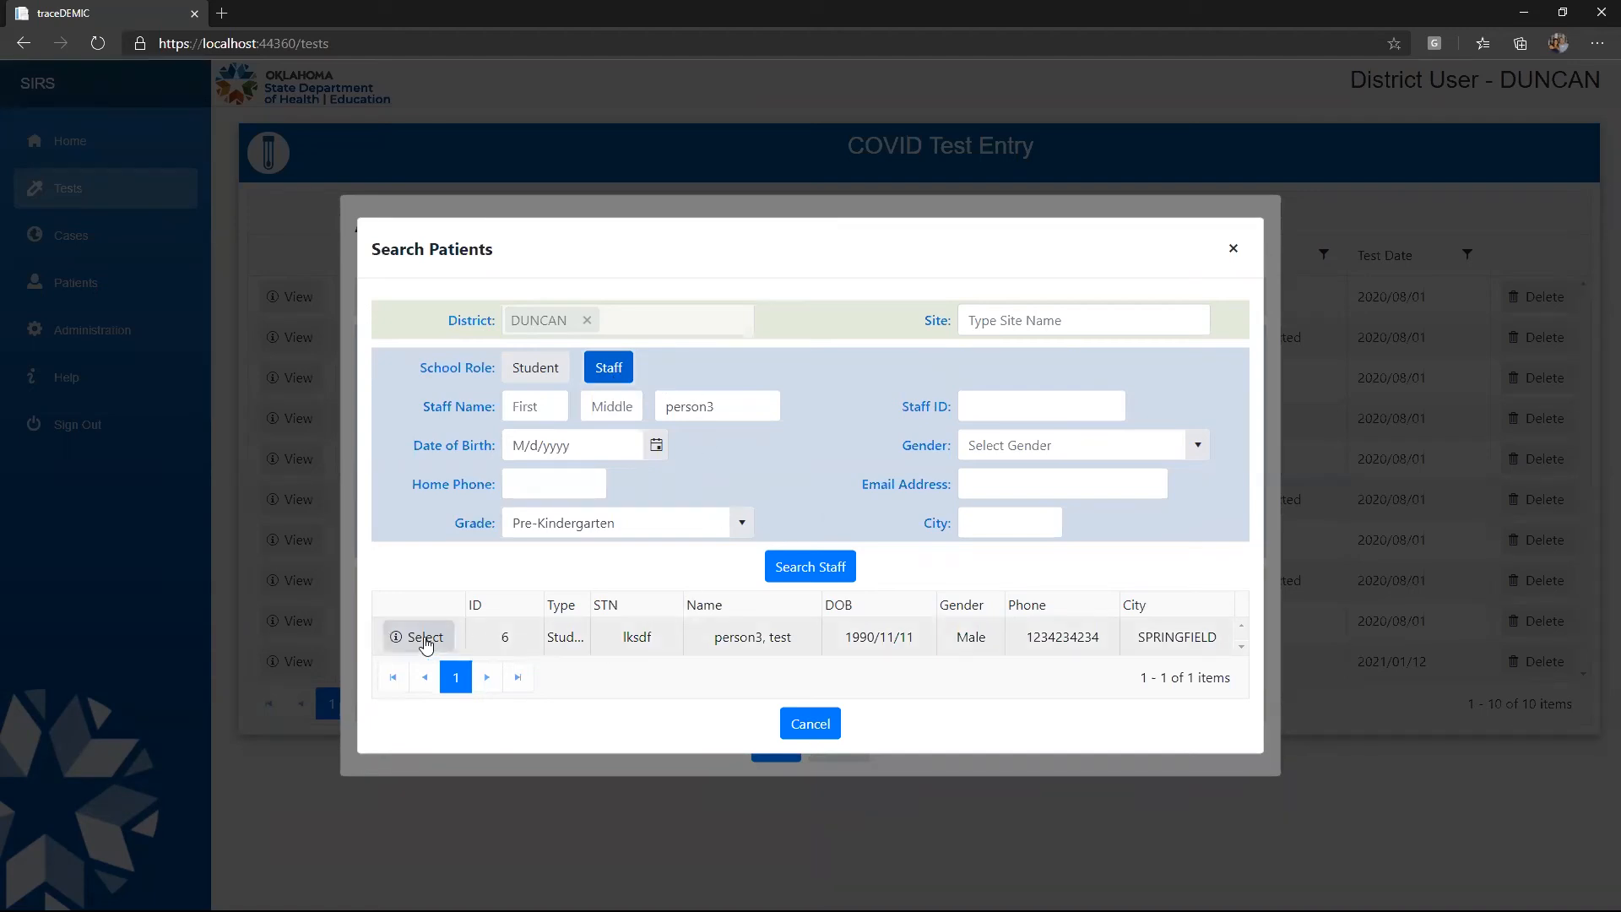
click(535, 370)
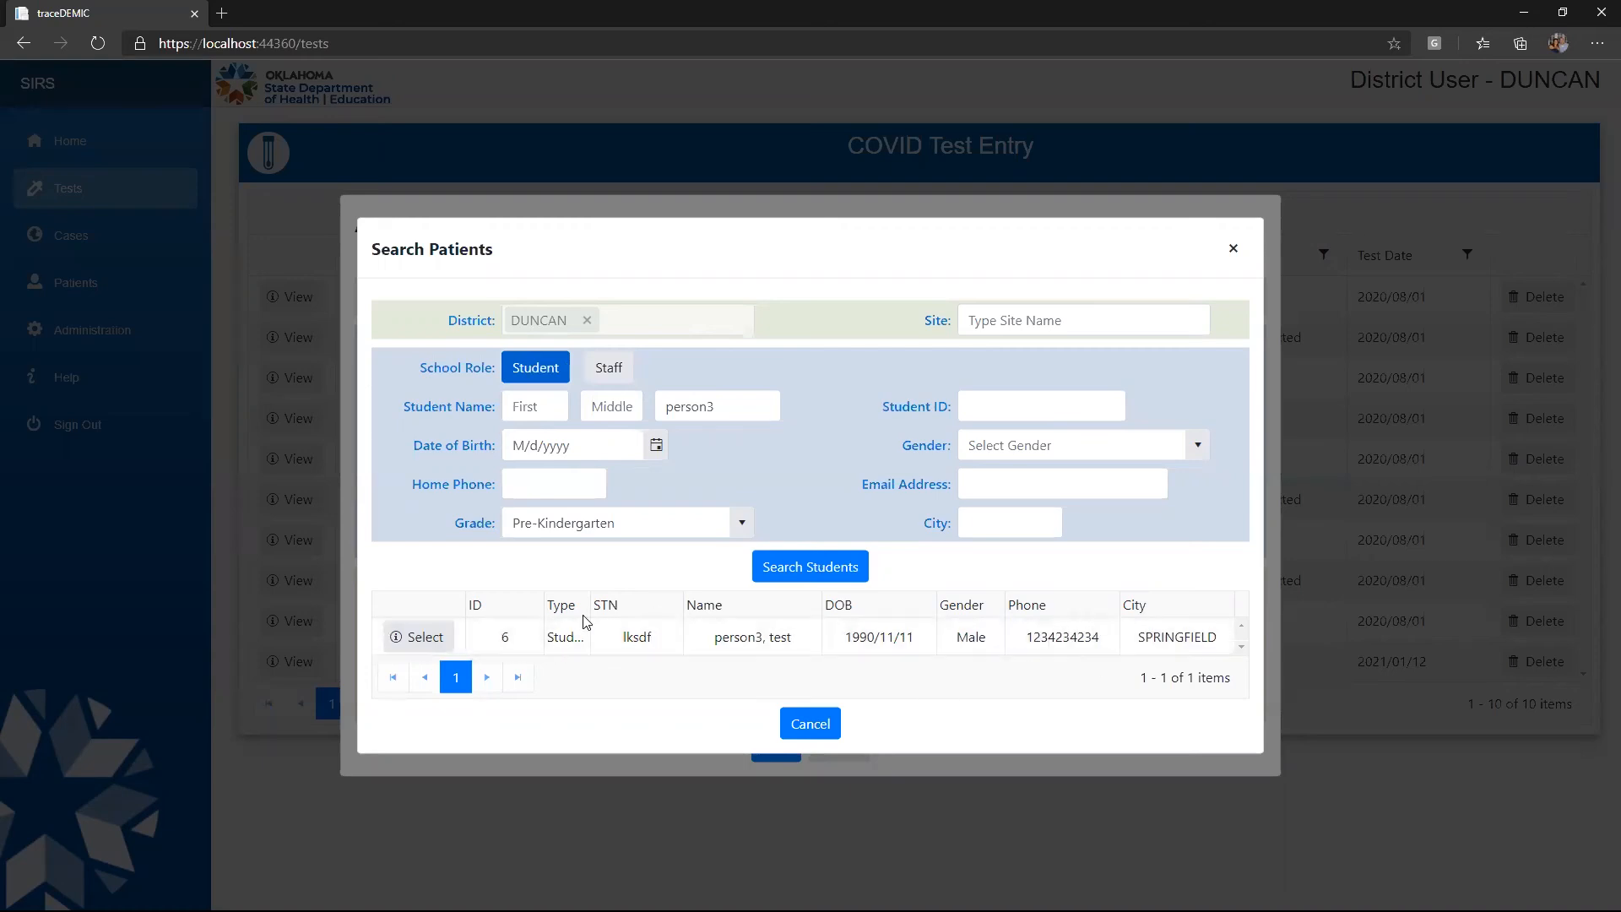
click(415, 639)
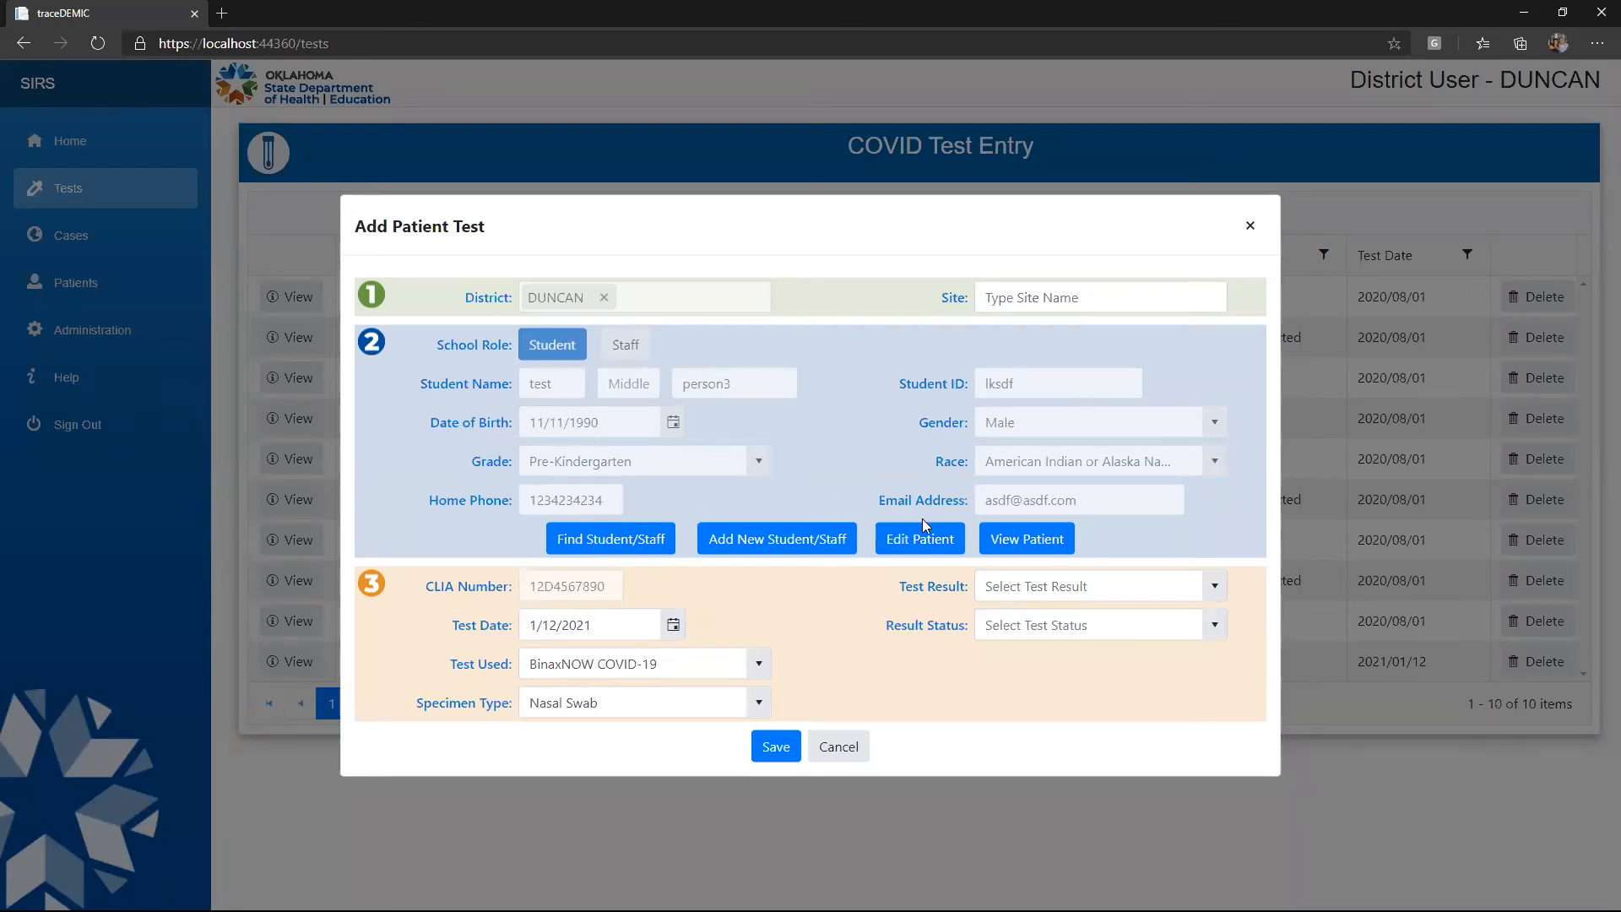
click(1021, 540)
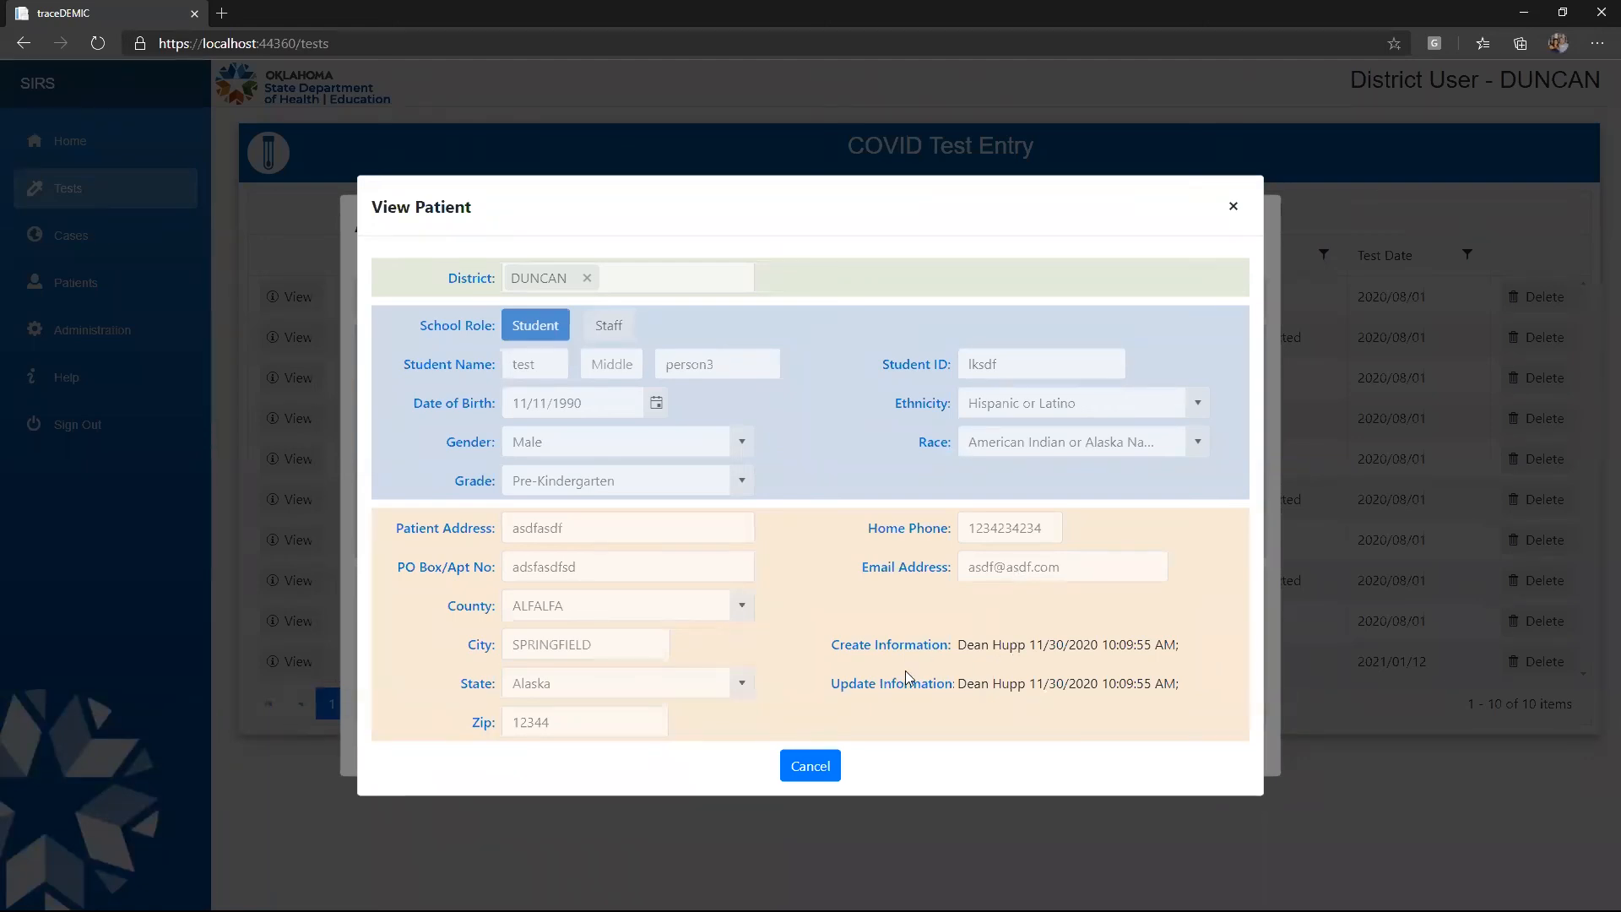
click(811, 765)
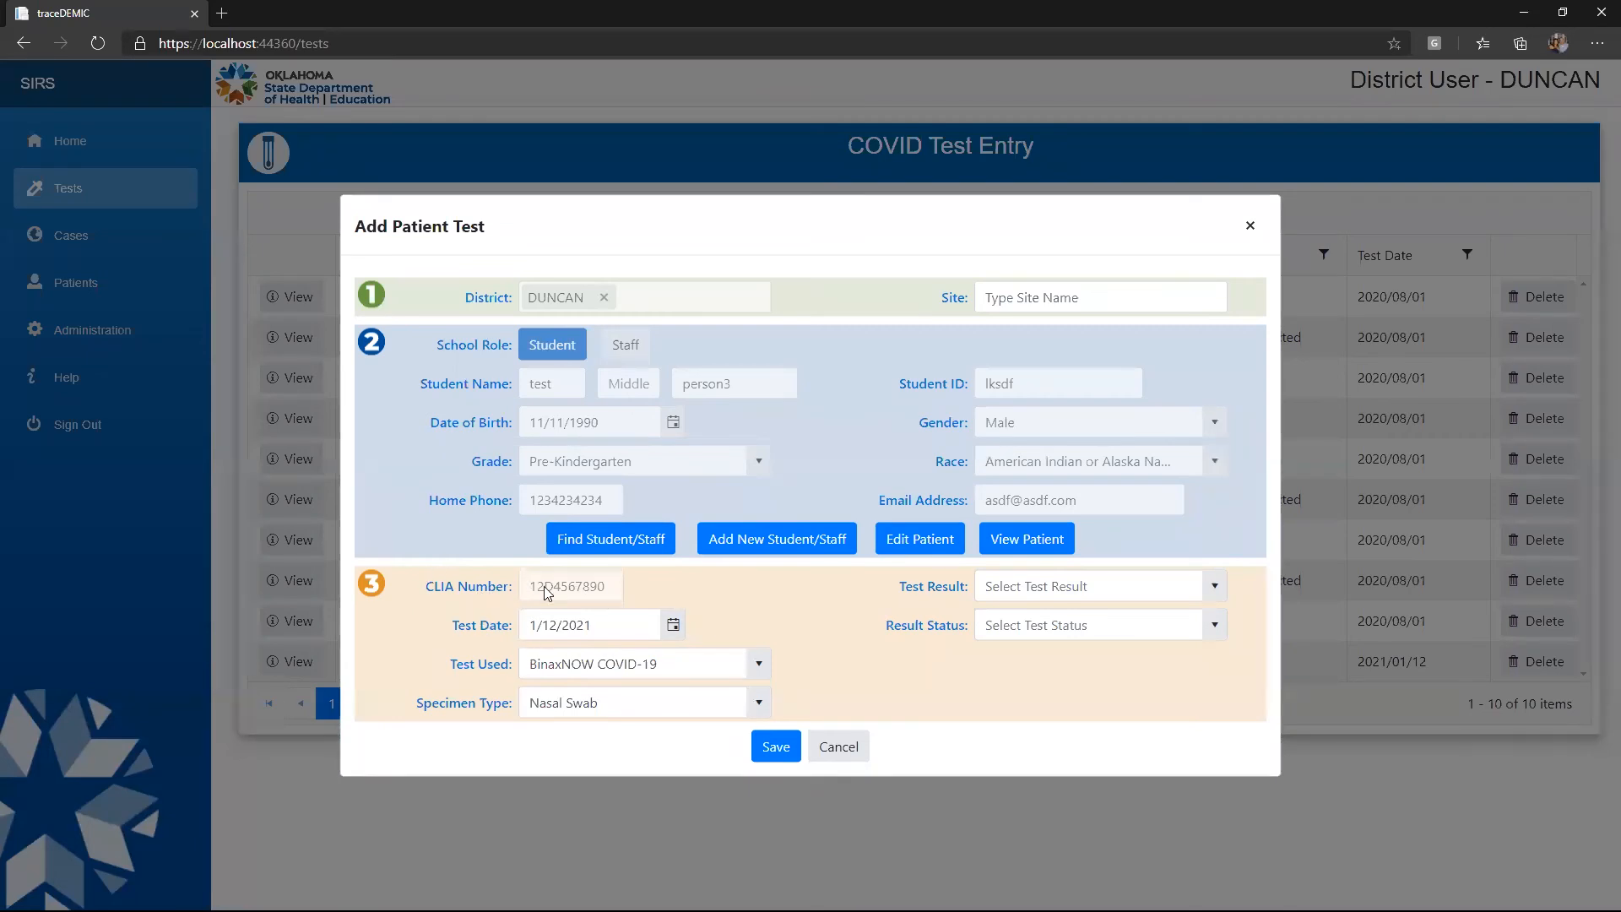
Set the test date year, a Positive test result and a Final result status
click(577, 624)
click(735, 595)
click(1216, 586)
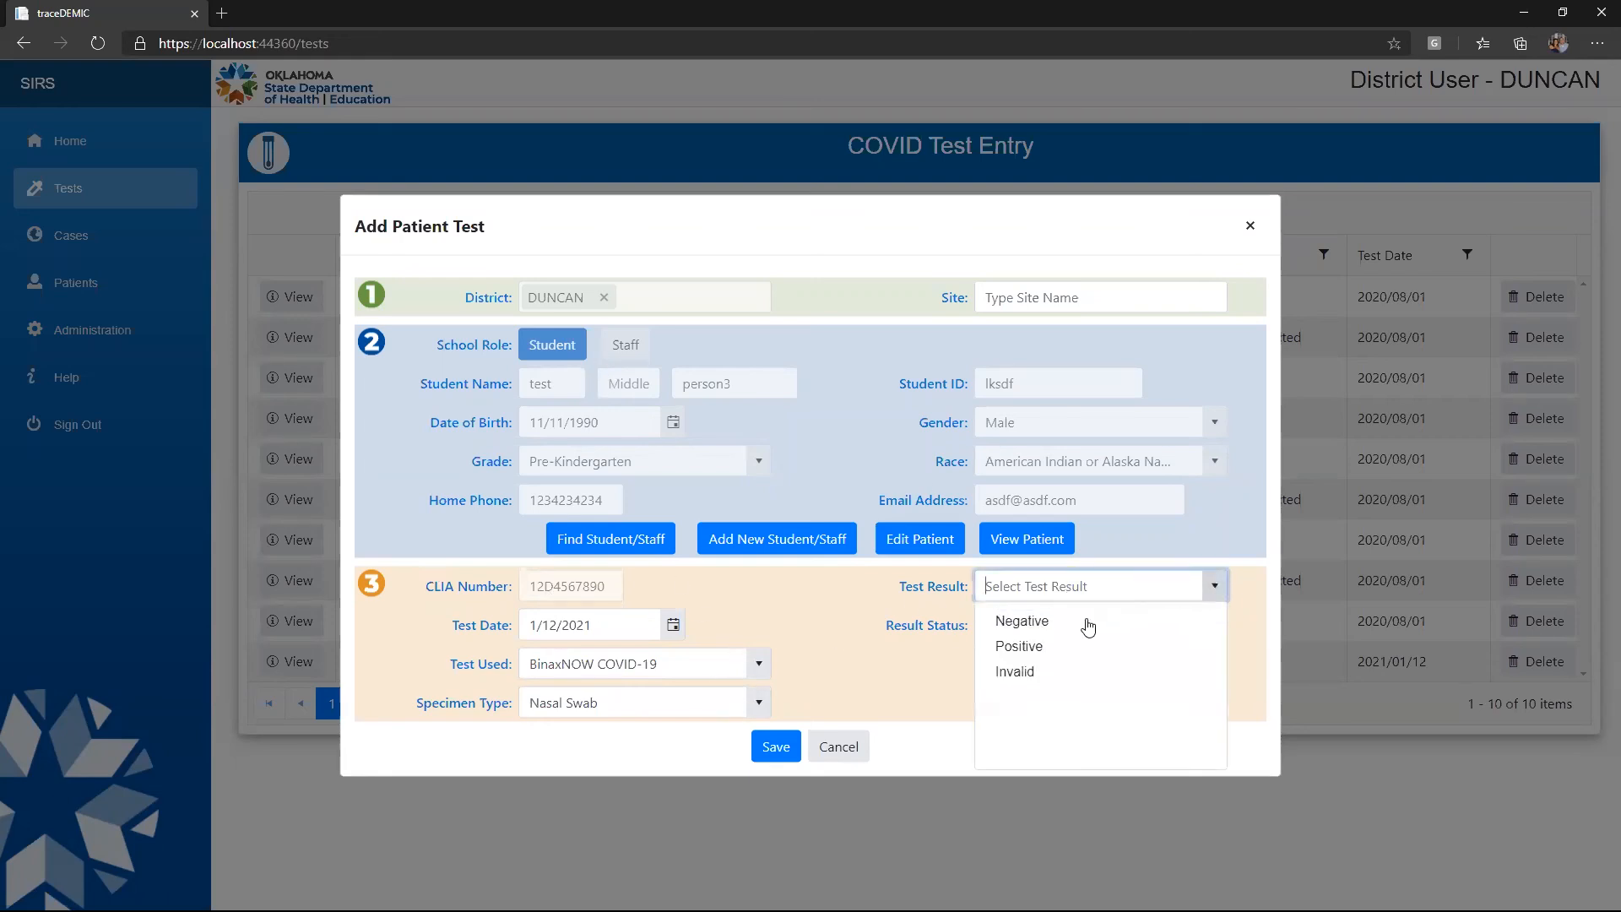
click(1034, 646)
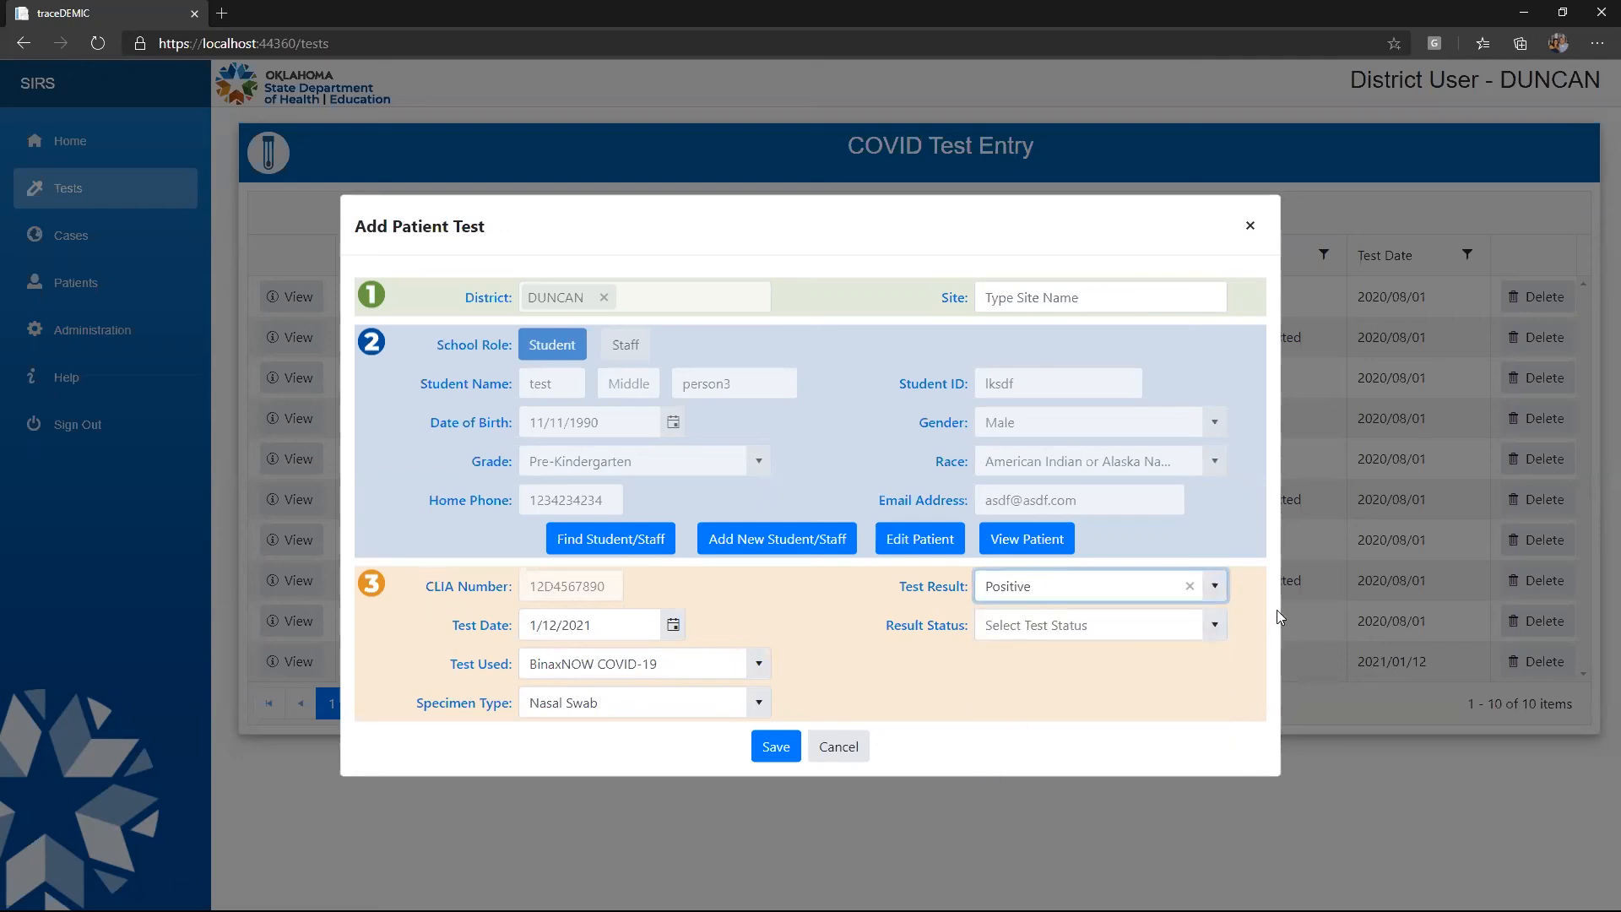
click(1213, 625)
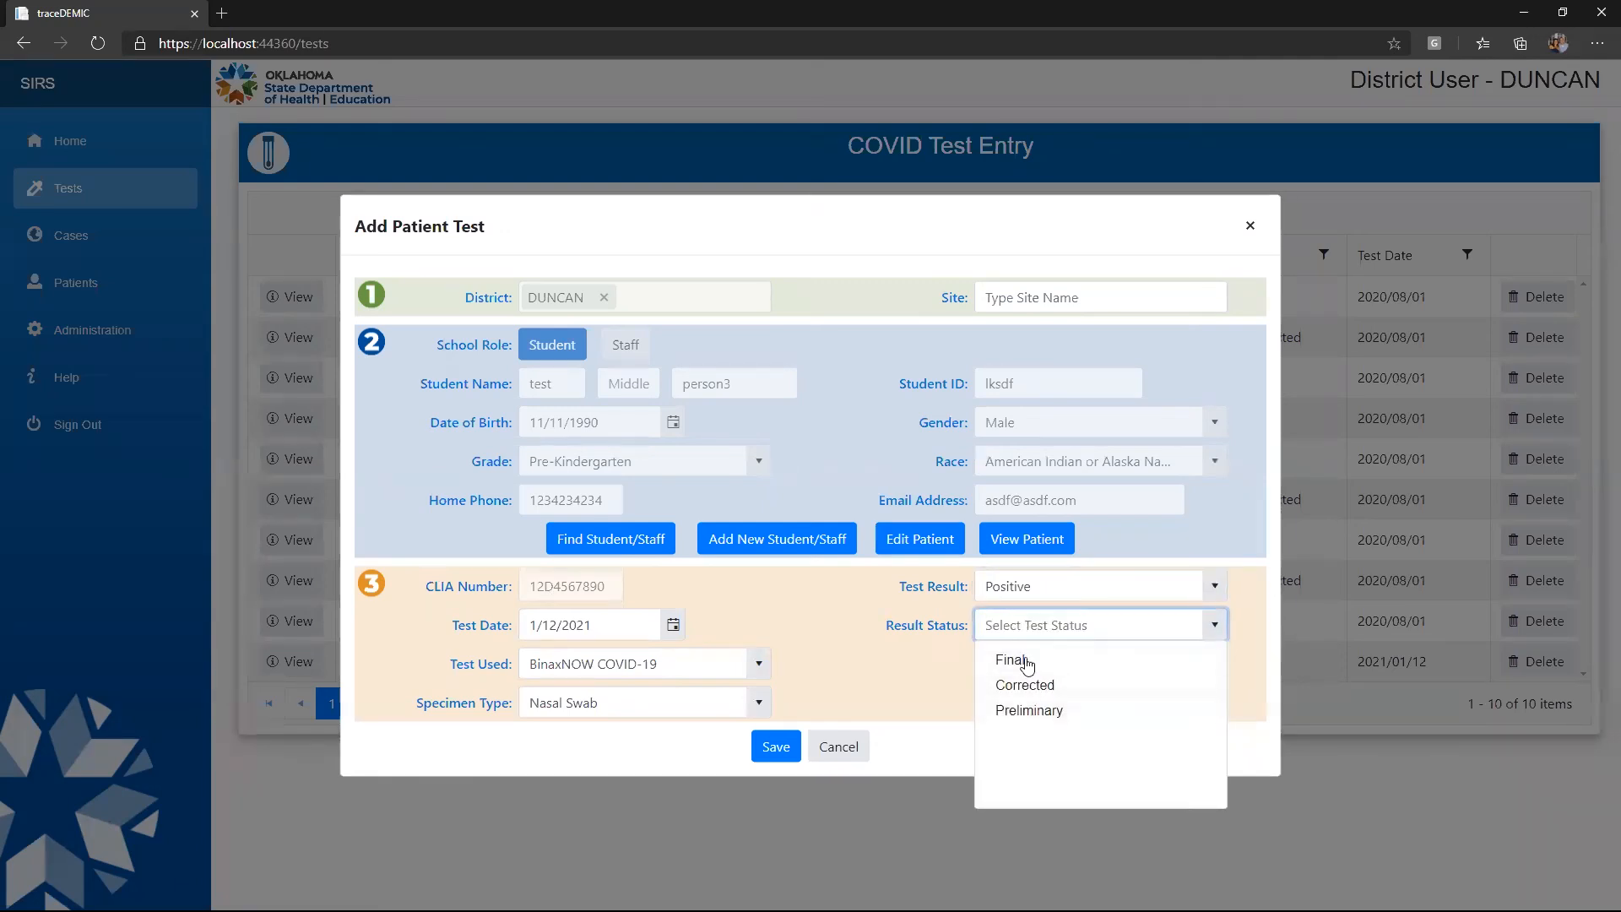
click(1024, 662)
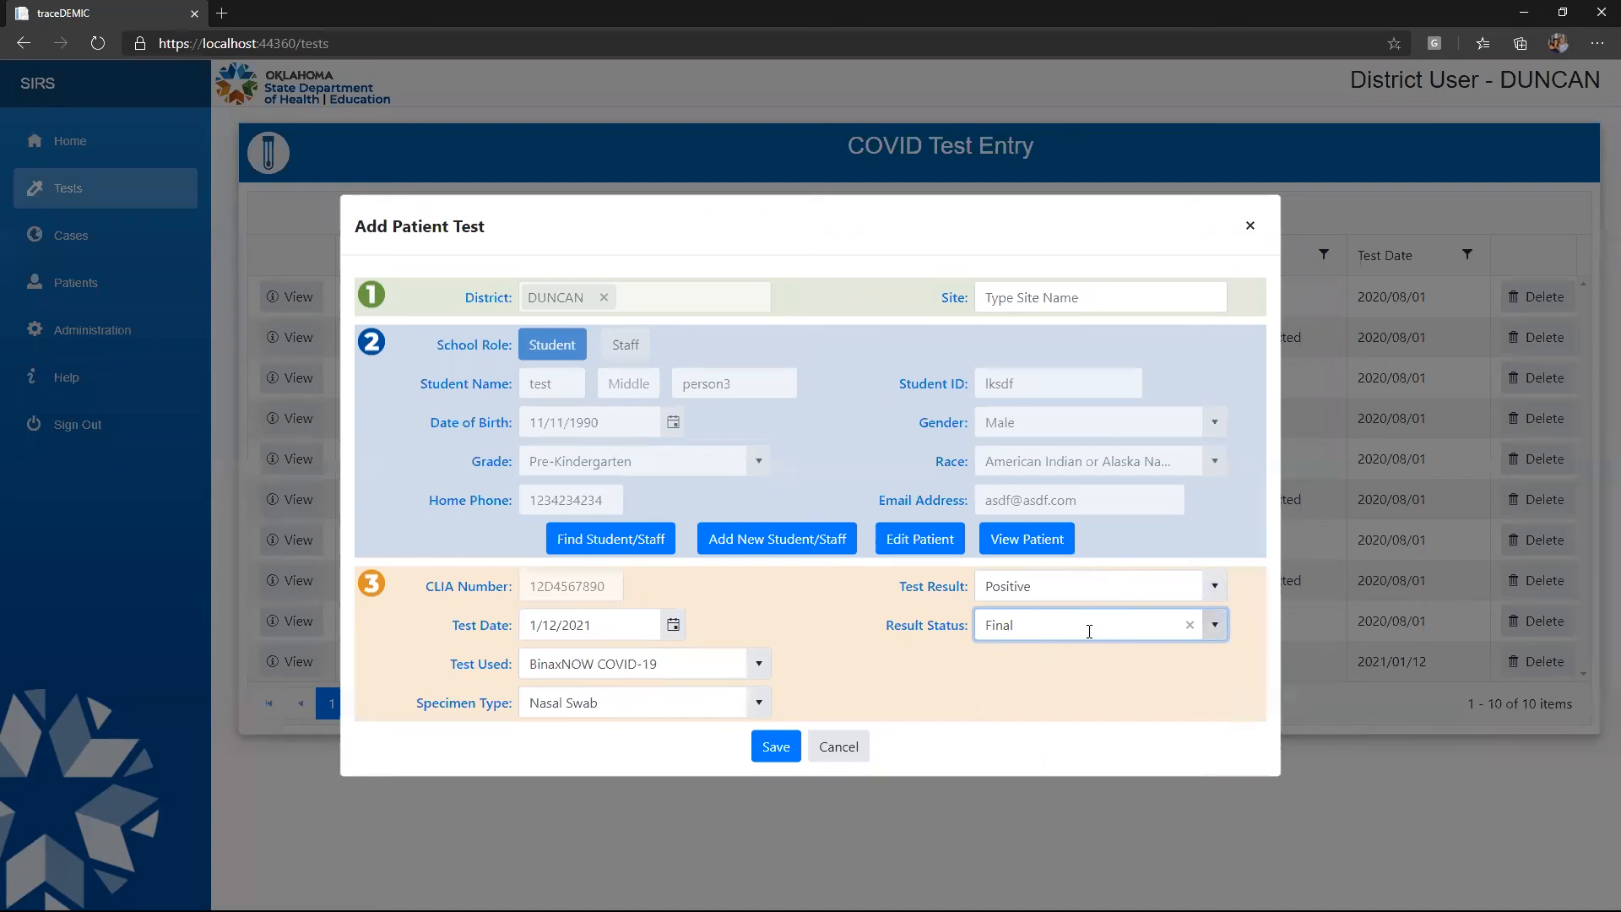
click(1214, 624)
click(968, 630)
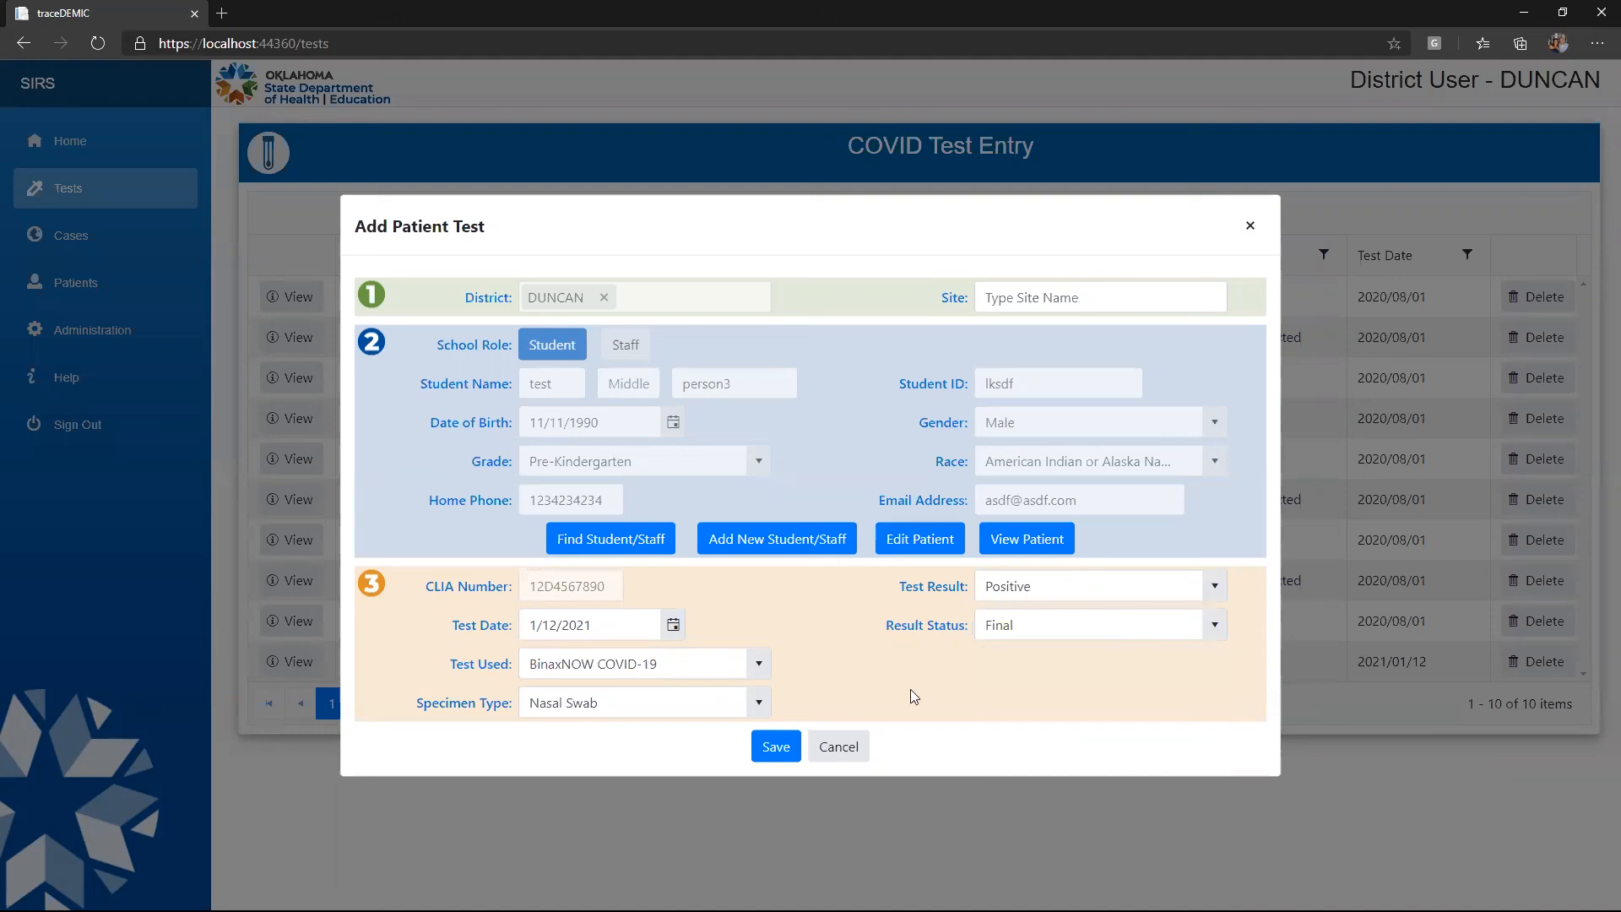
Save the new test, choosing DUNCAN HS as the site after the validation error
click(777, 747)
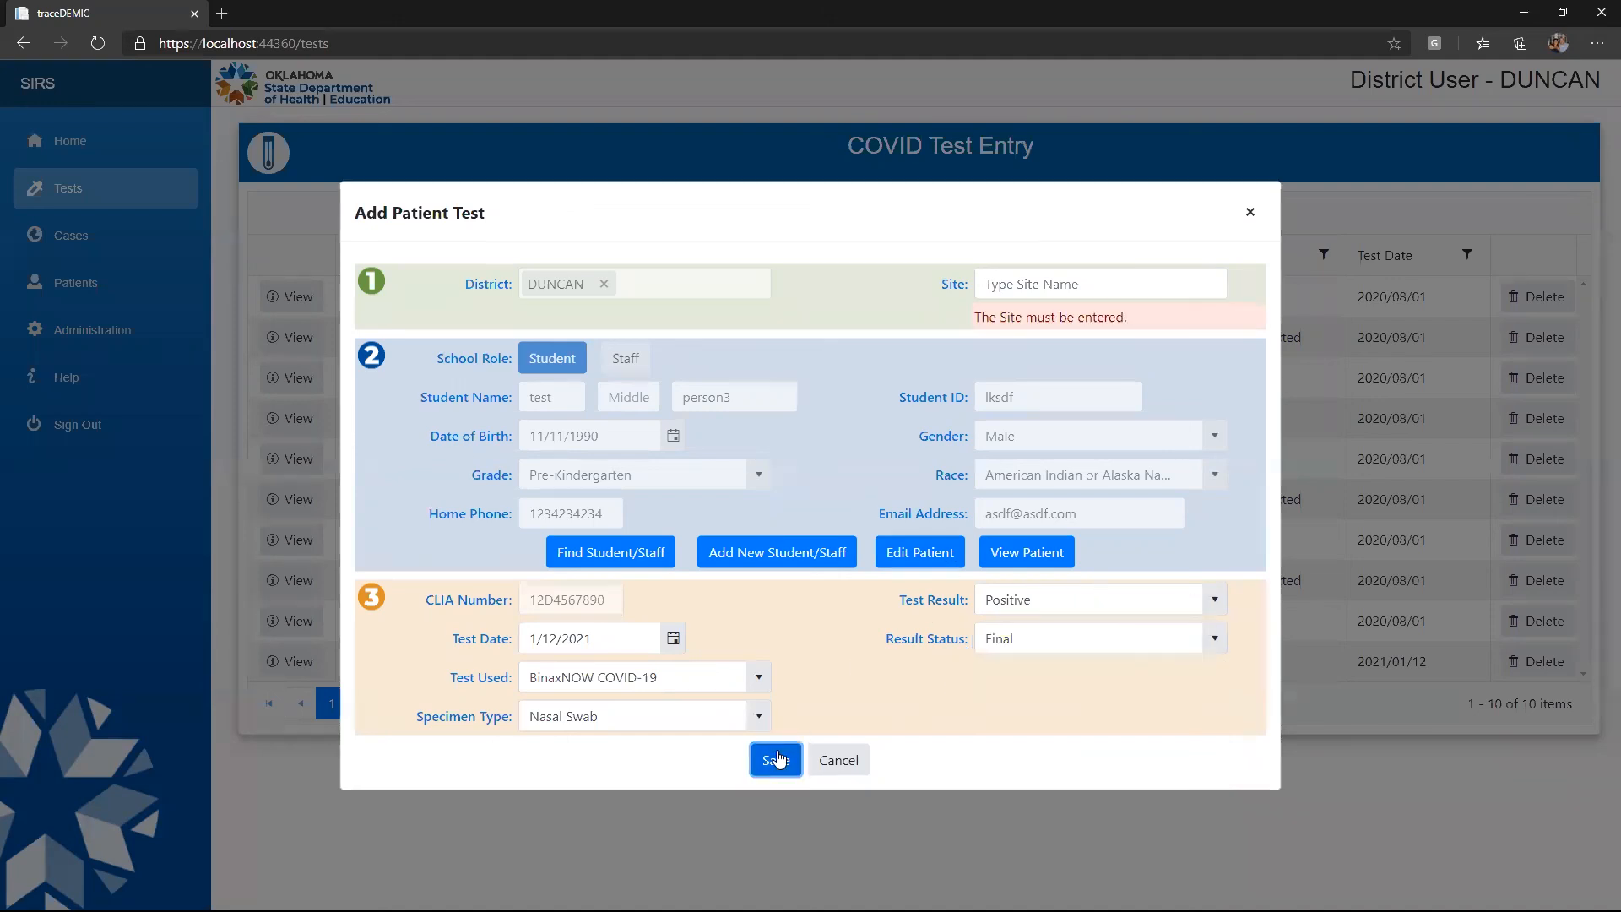
click(1055, 285)
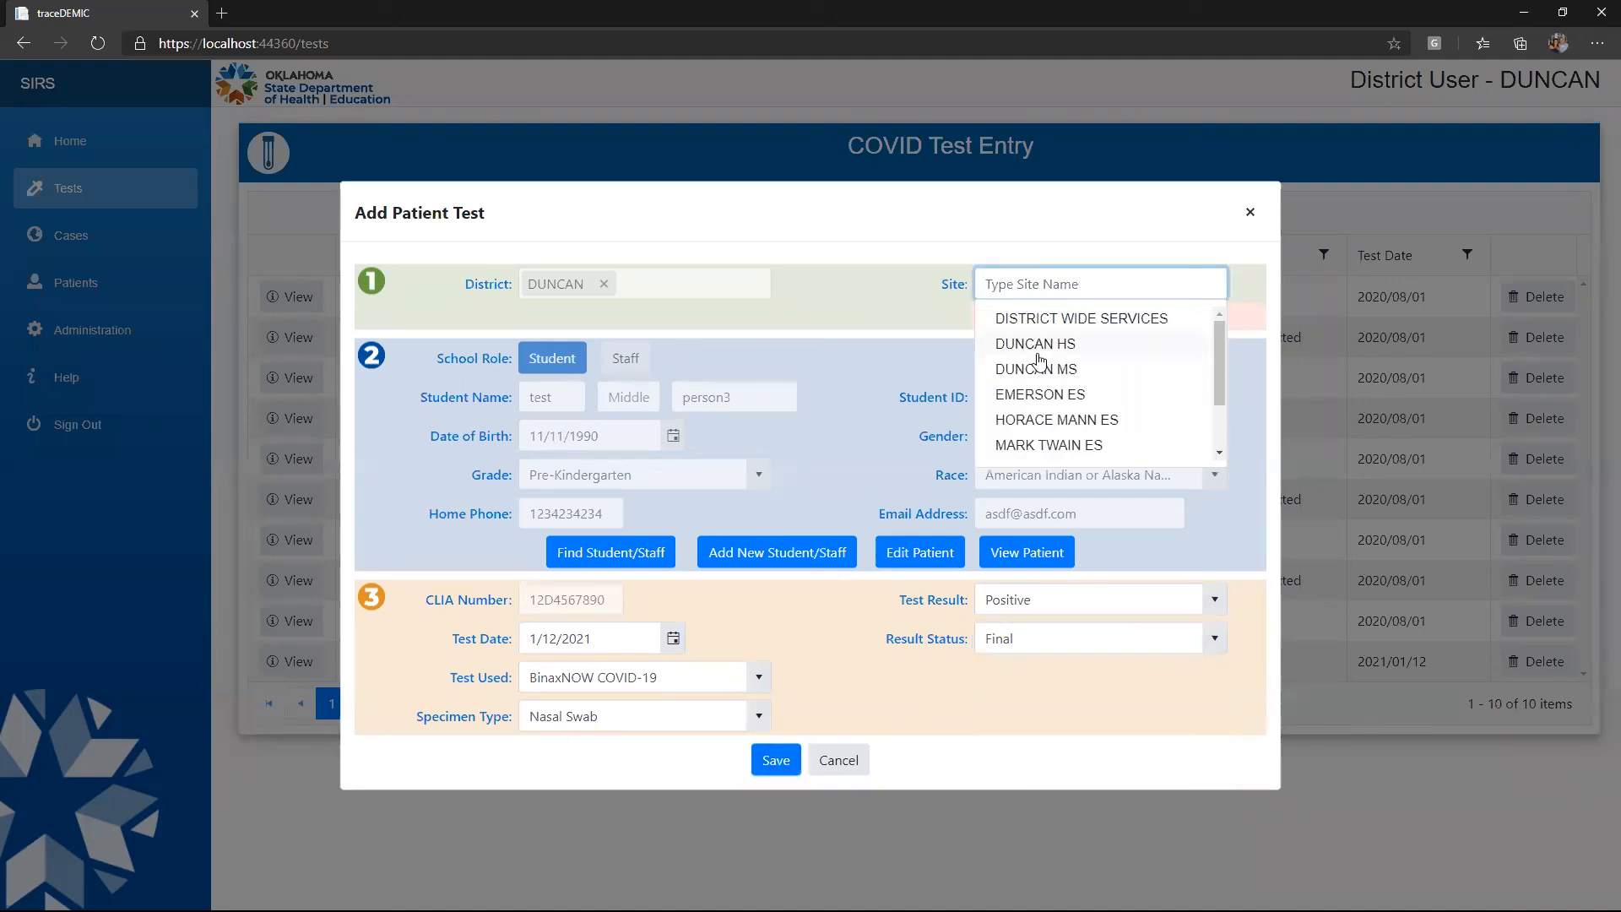
click(1036, 339)
click(765, 757)
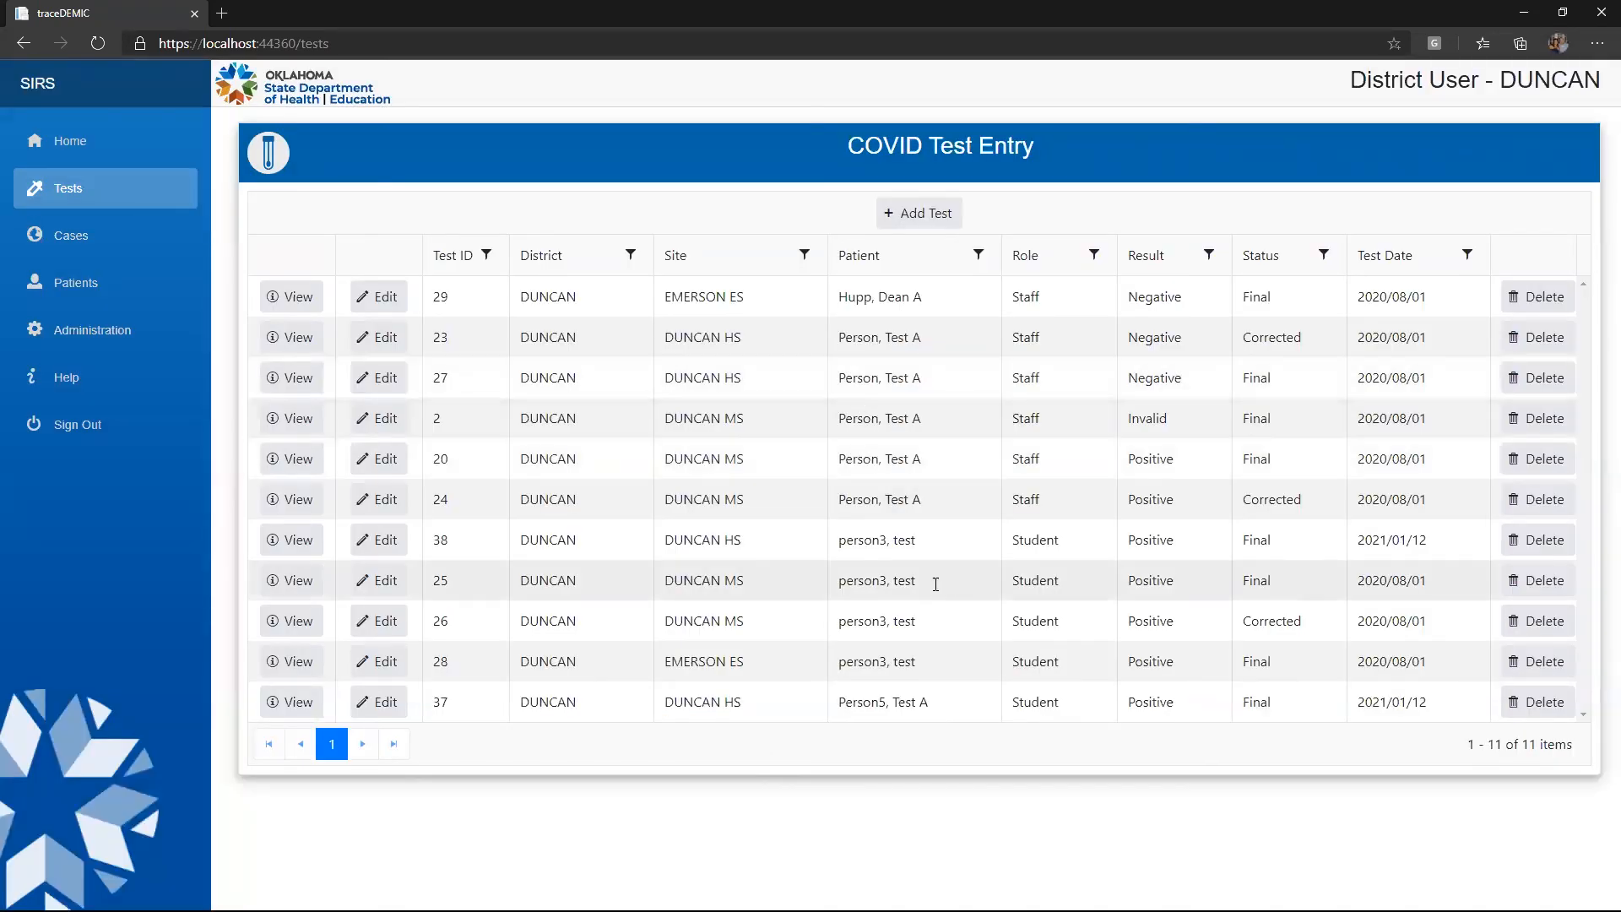
Cancel an edit of test 37, then filter the Patient column by the patient's surname, leaving test 29
click(375, 703)
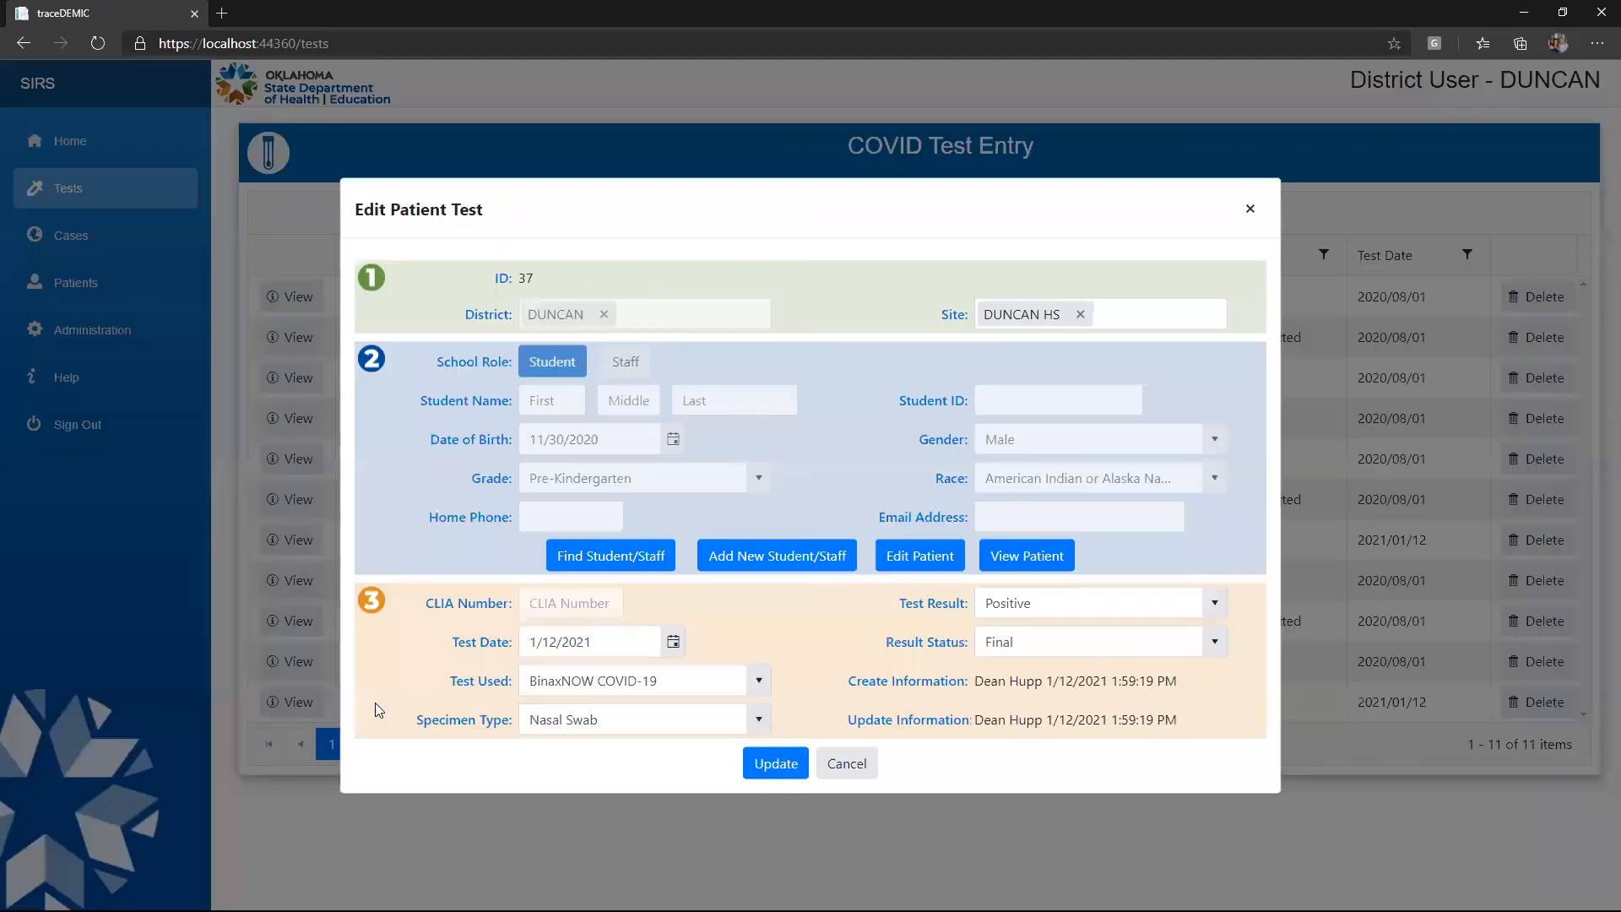
click(847, 763)
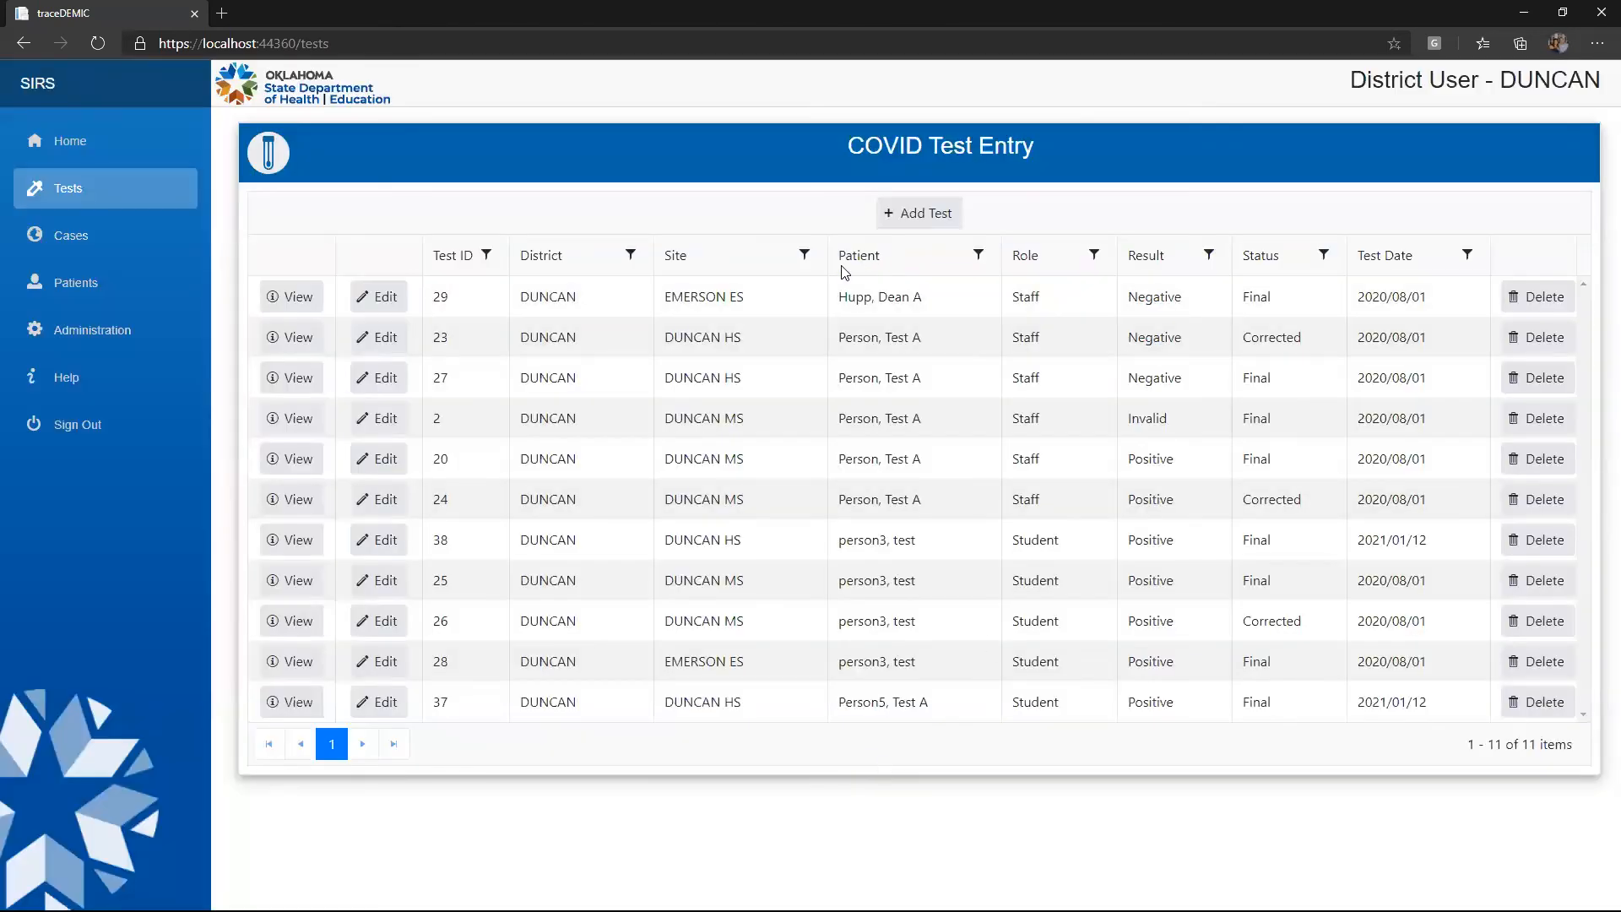
click(979, 256)
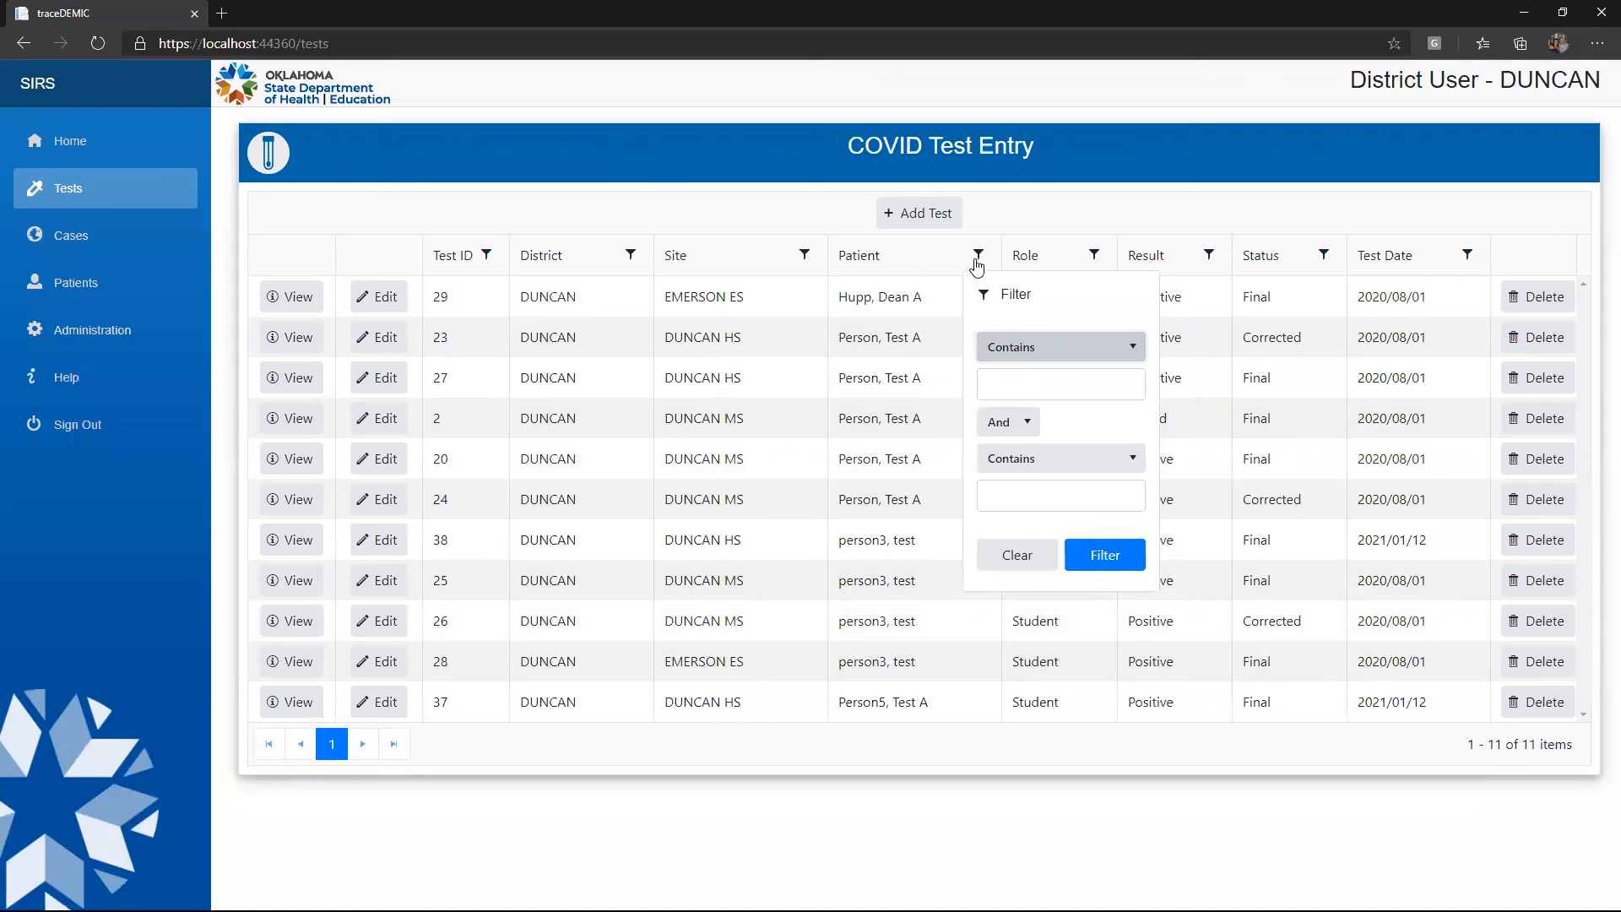
click(1003, 382)
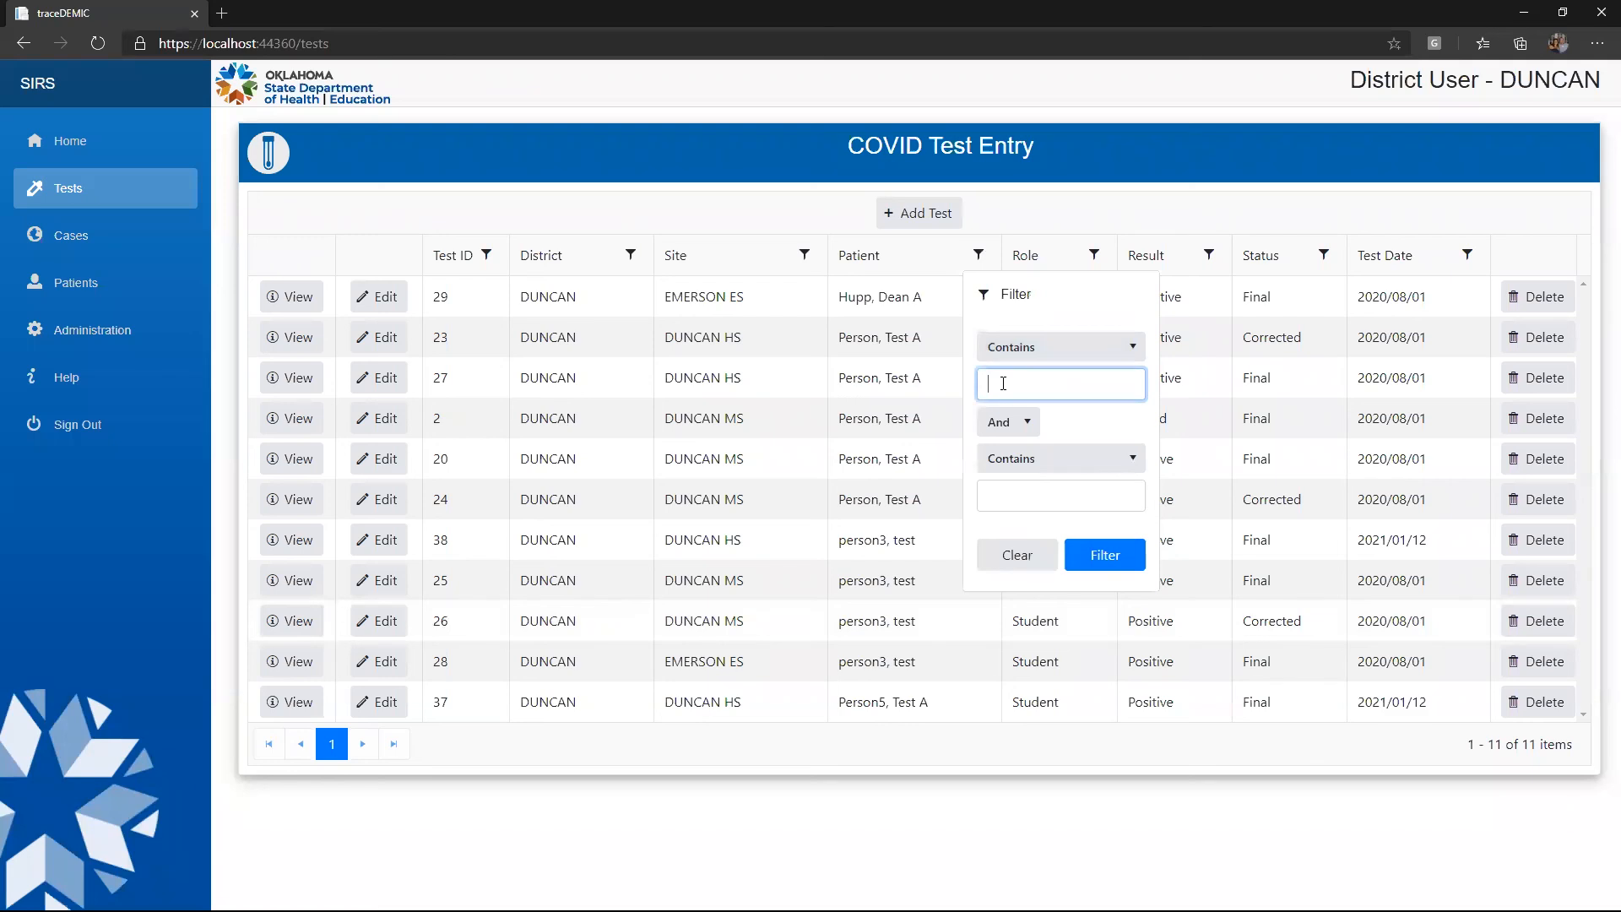
text(Hupp)
click(1094, 557)
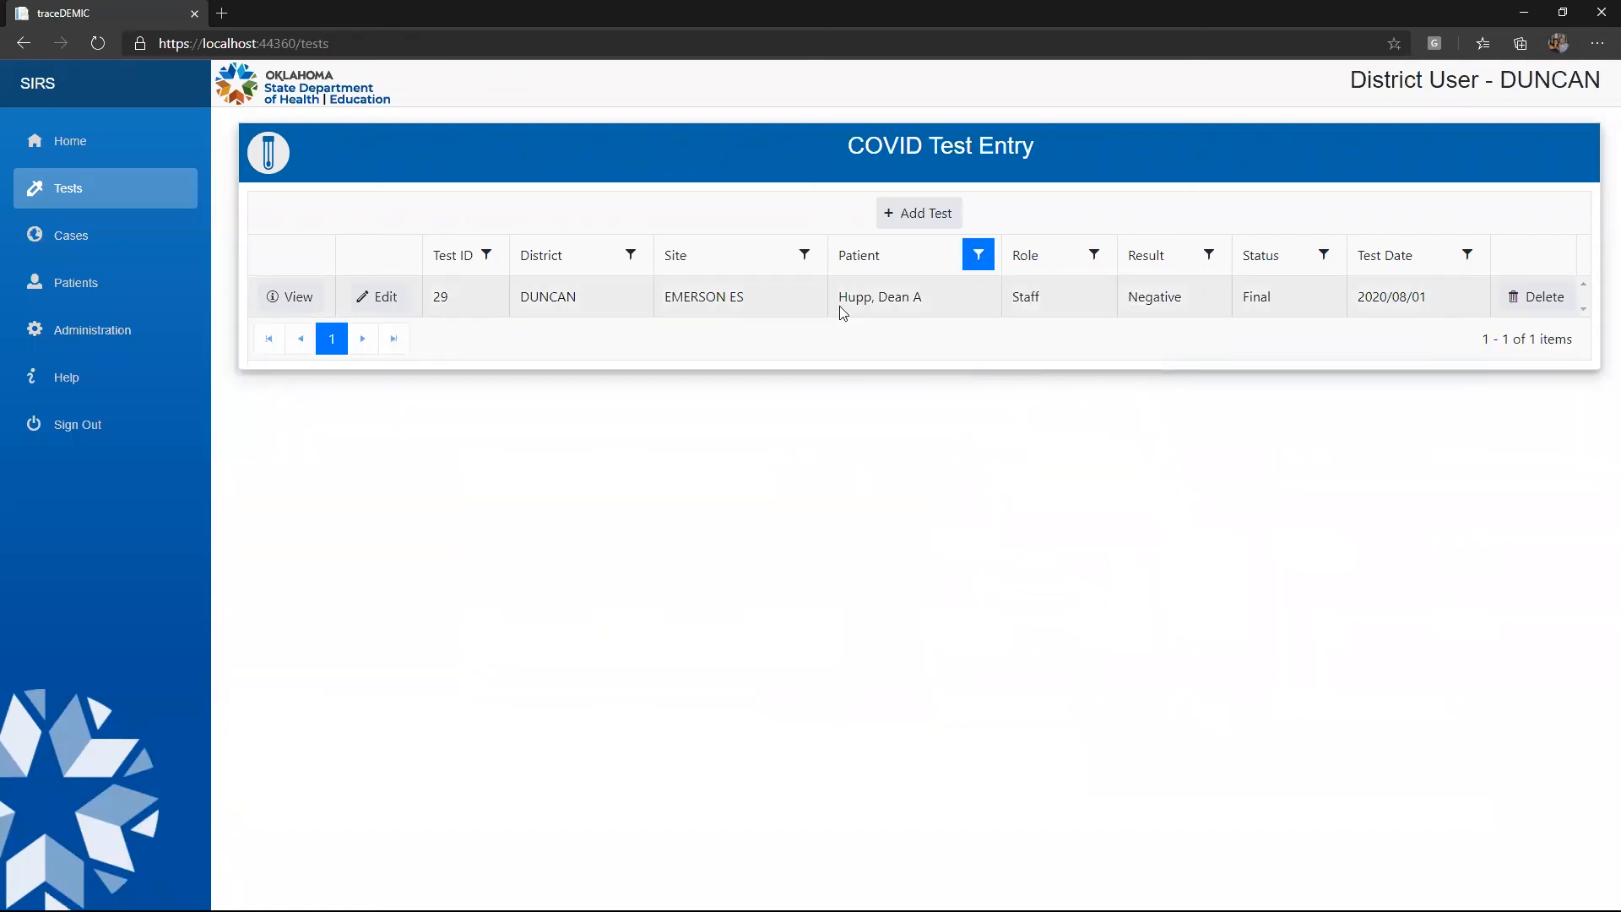
Reassign test 29 to the searched student, save it, and clear the Patient filter to list all 11 tests
click(377, 297)
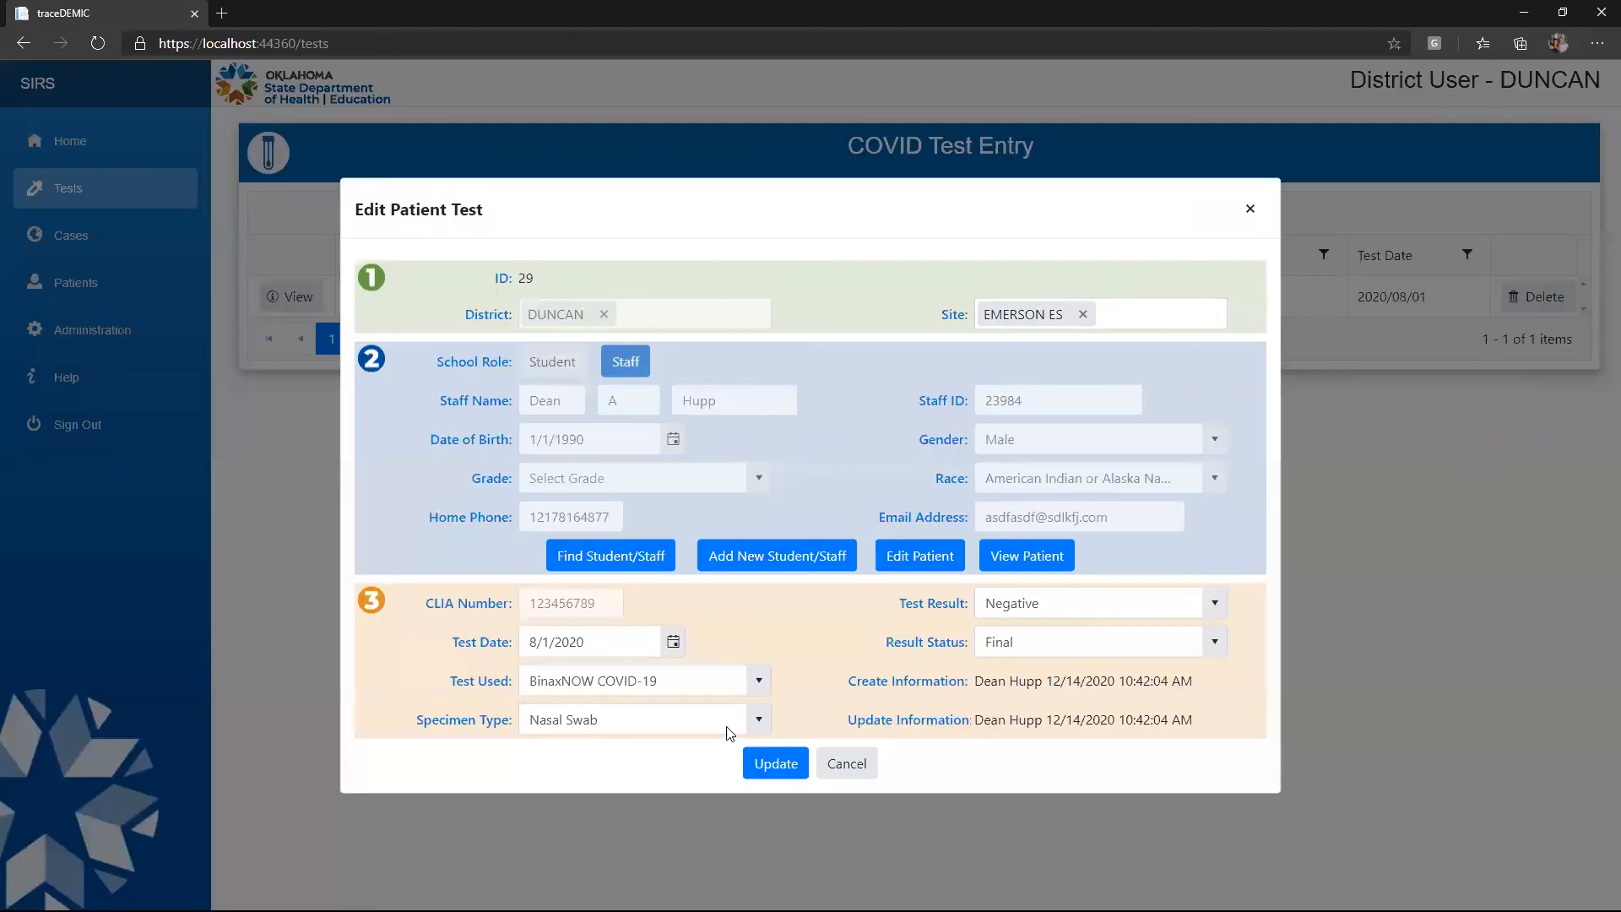
click(611, 555)
click(731, 398)
click(781, 569)
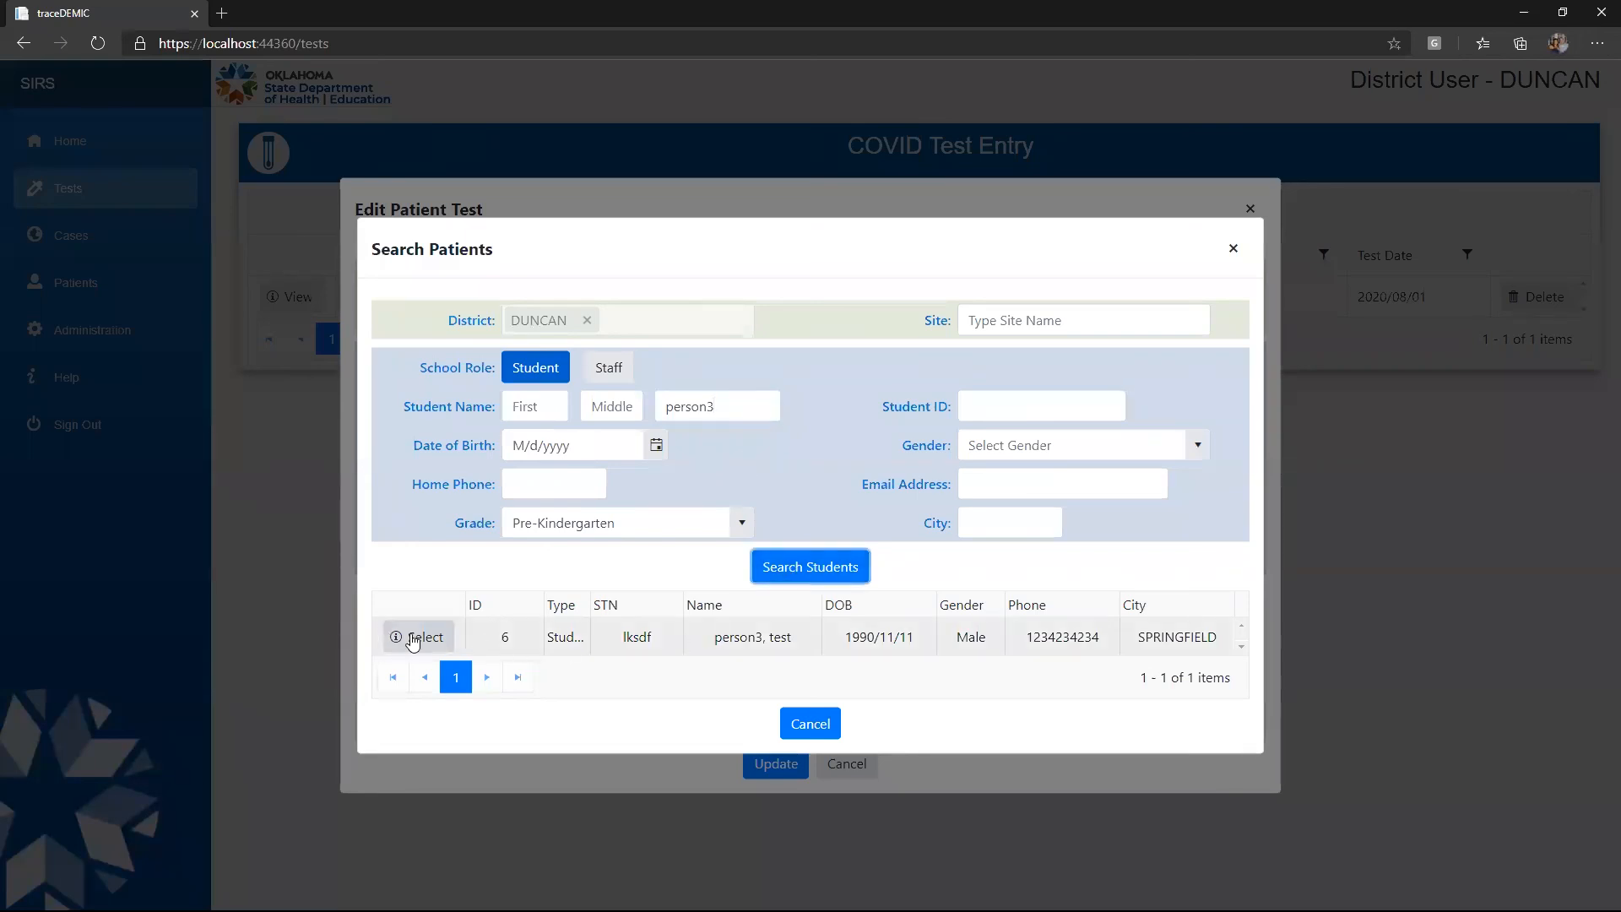
click(413, 640)
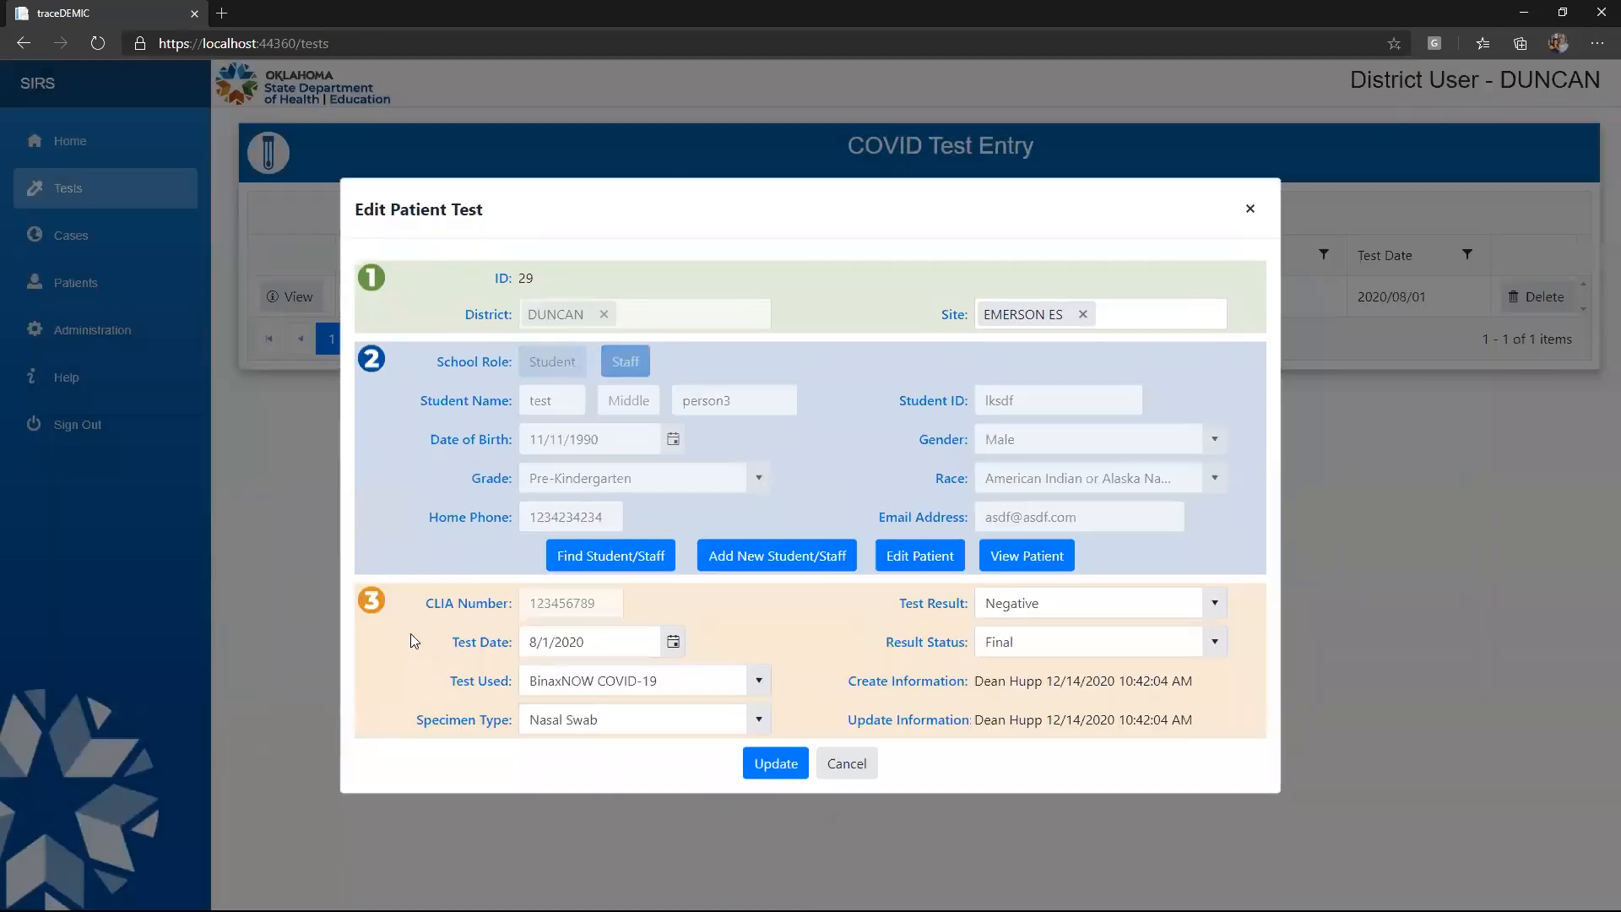
click(777, 765)
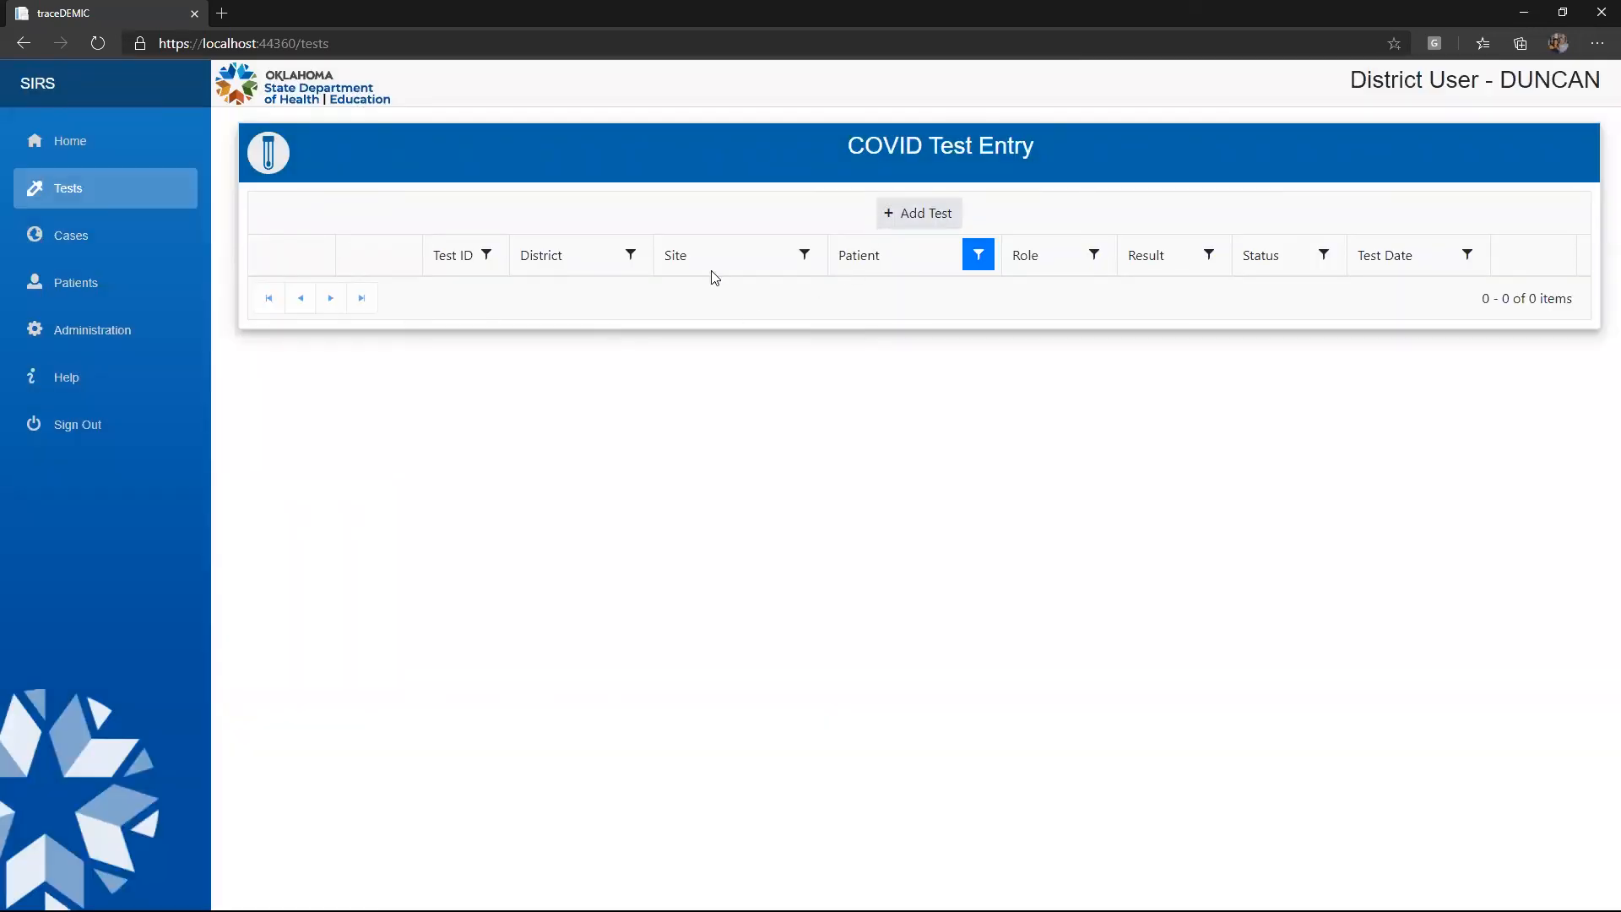
click(979, 263)
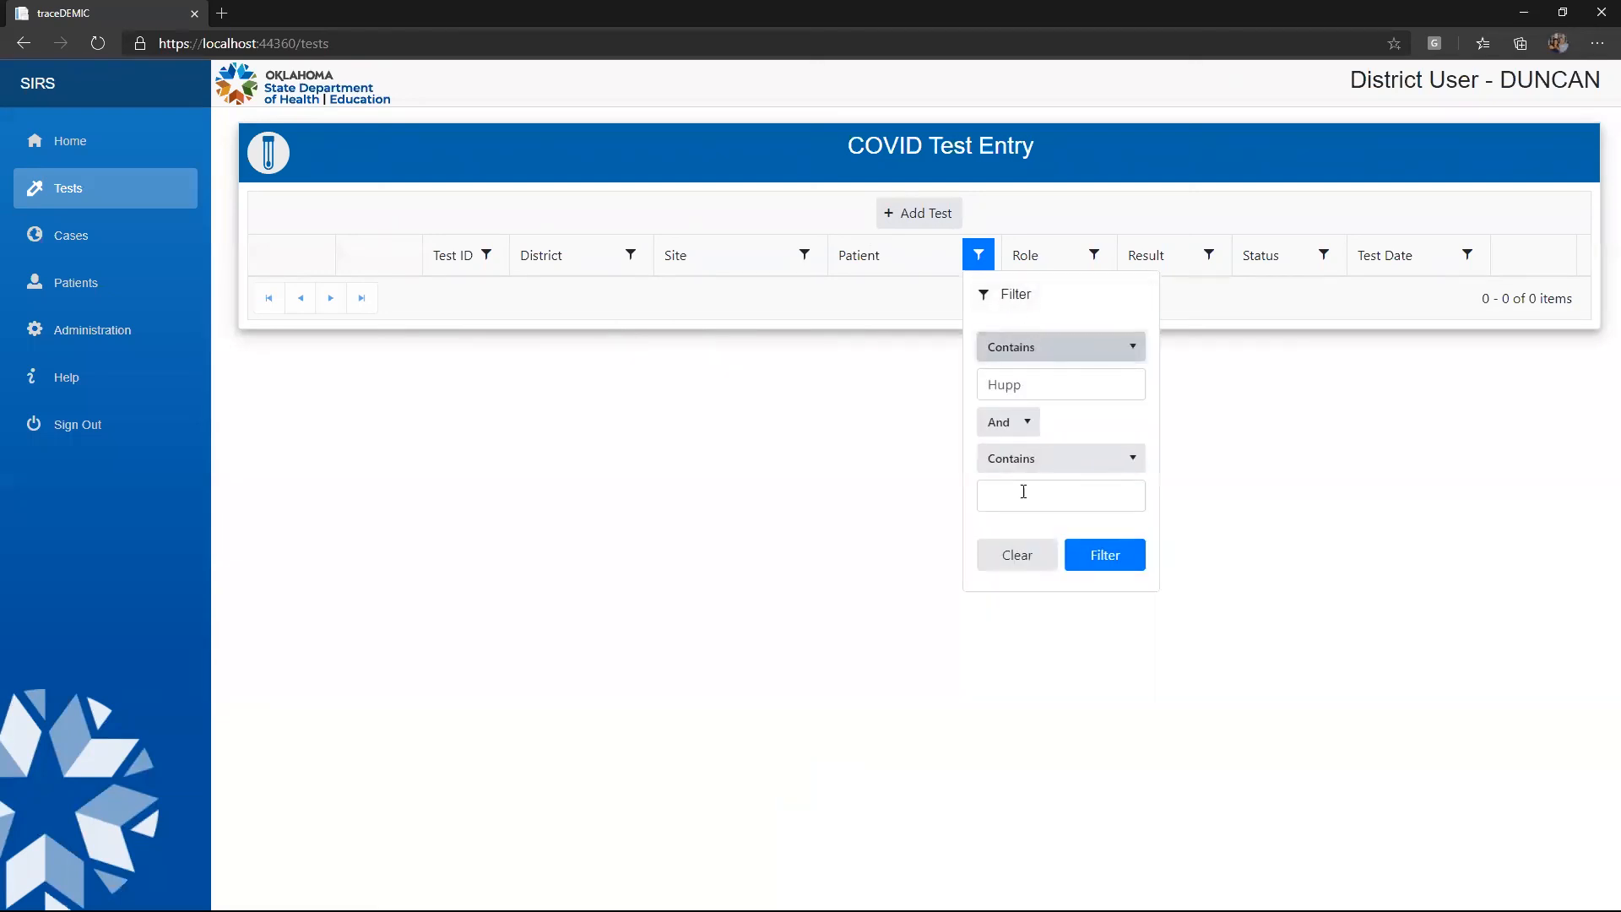
click(1011, 556)
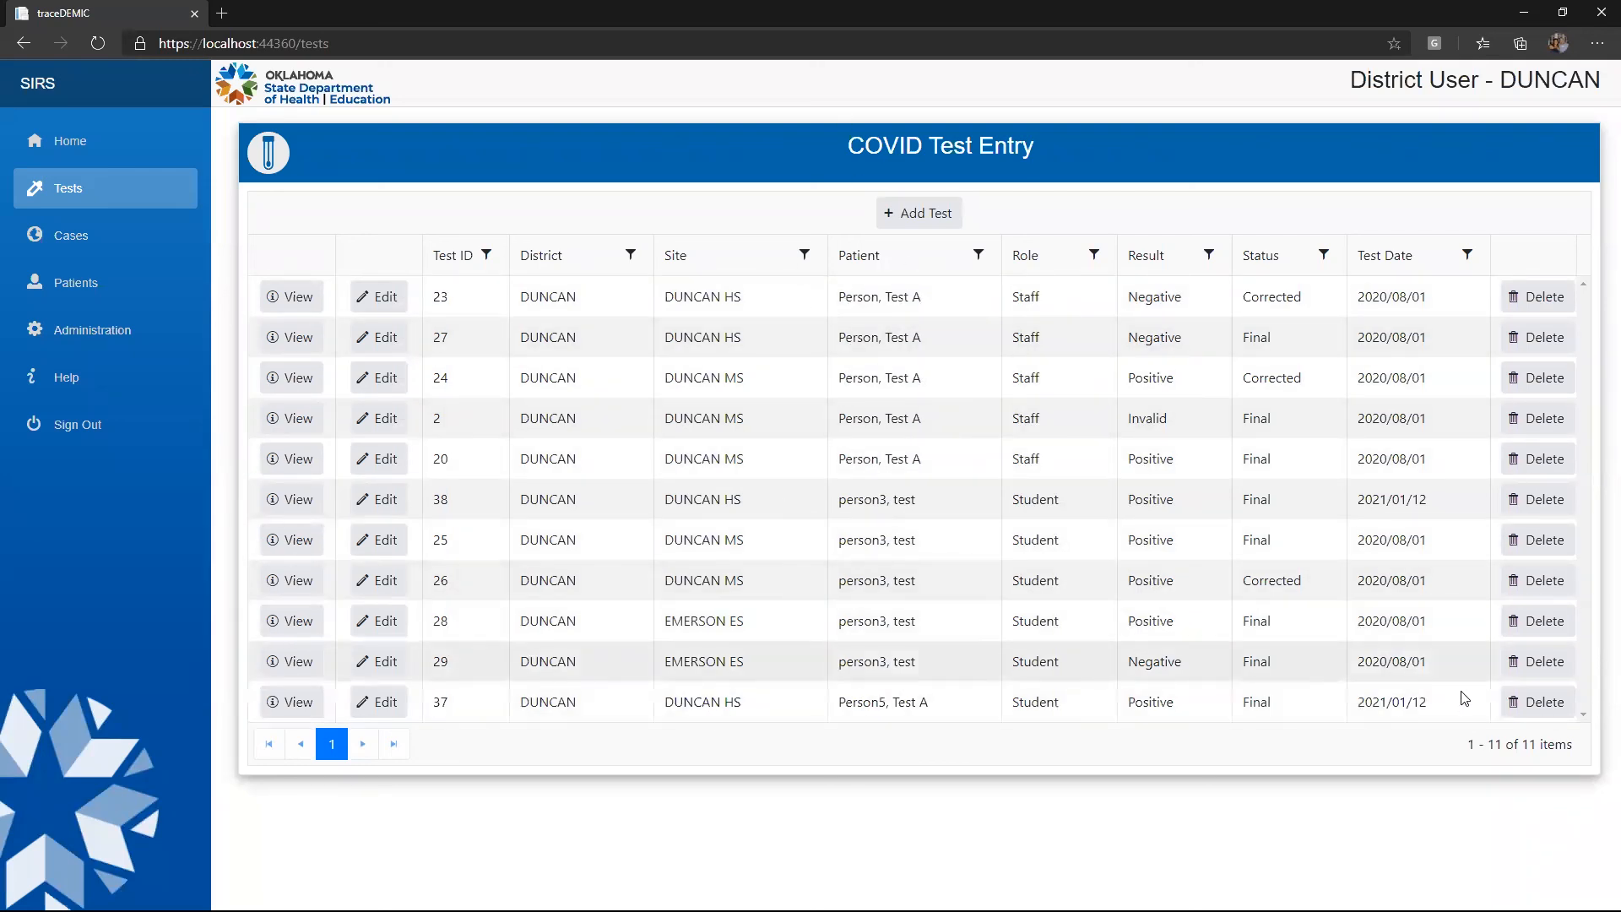
click(1536, 704)
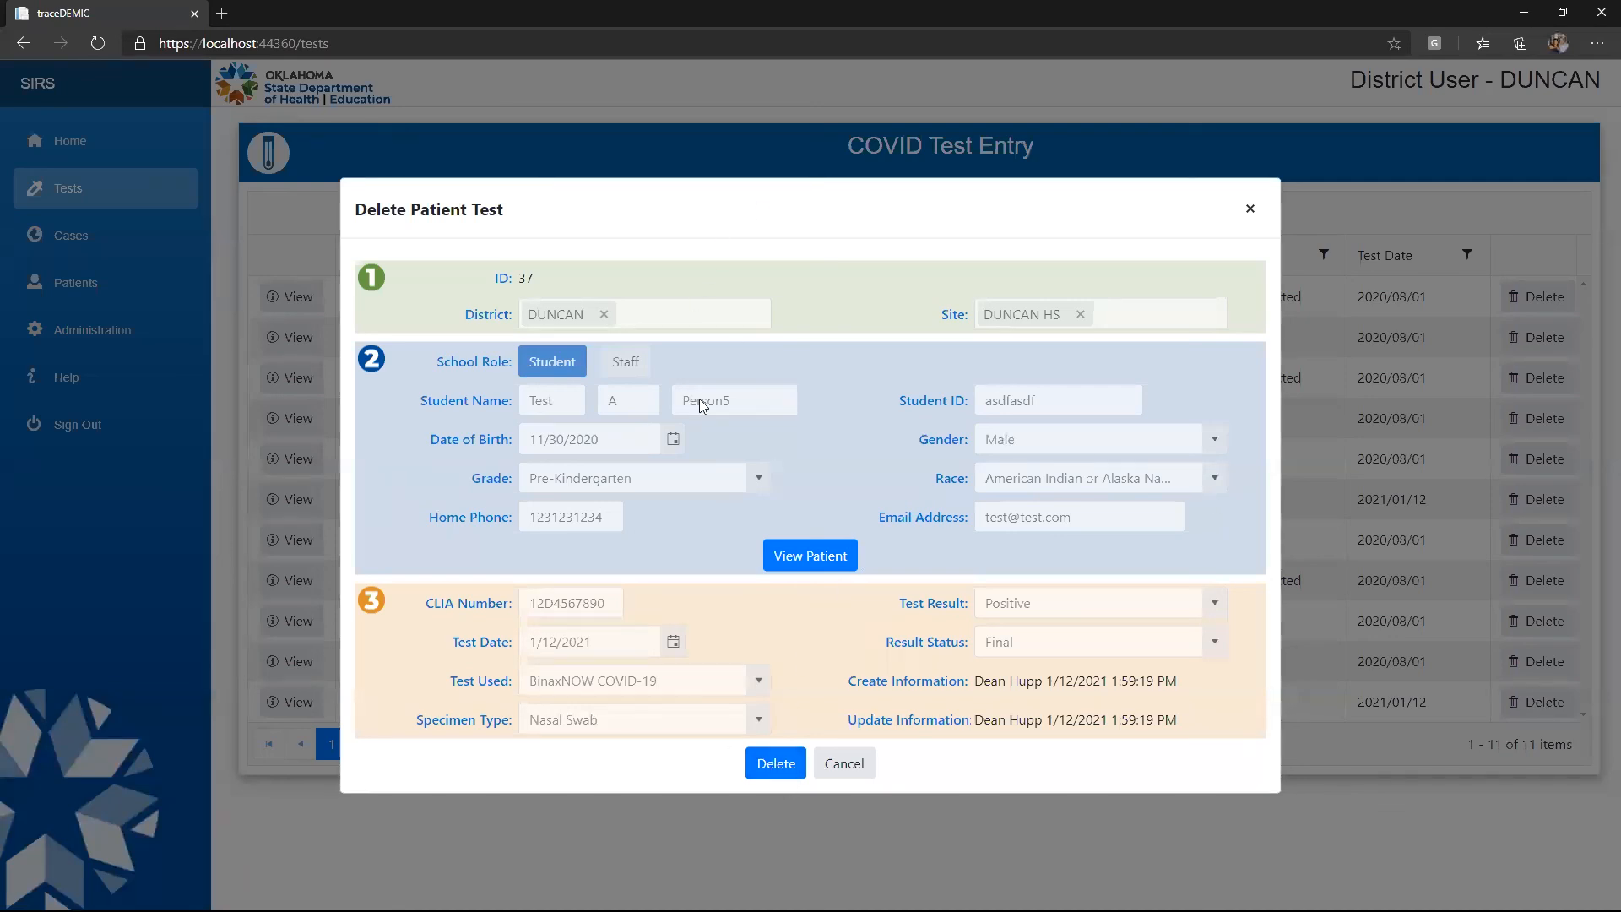
click(848, 768)
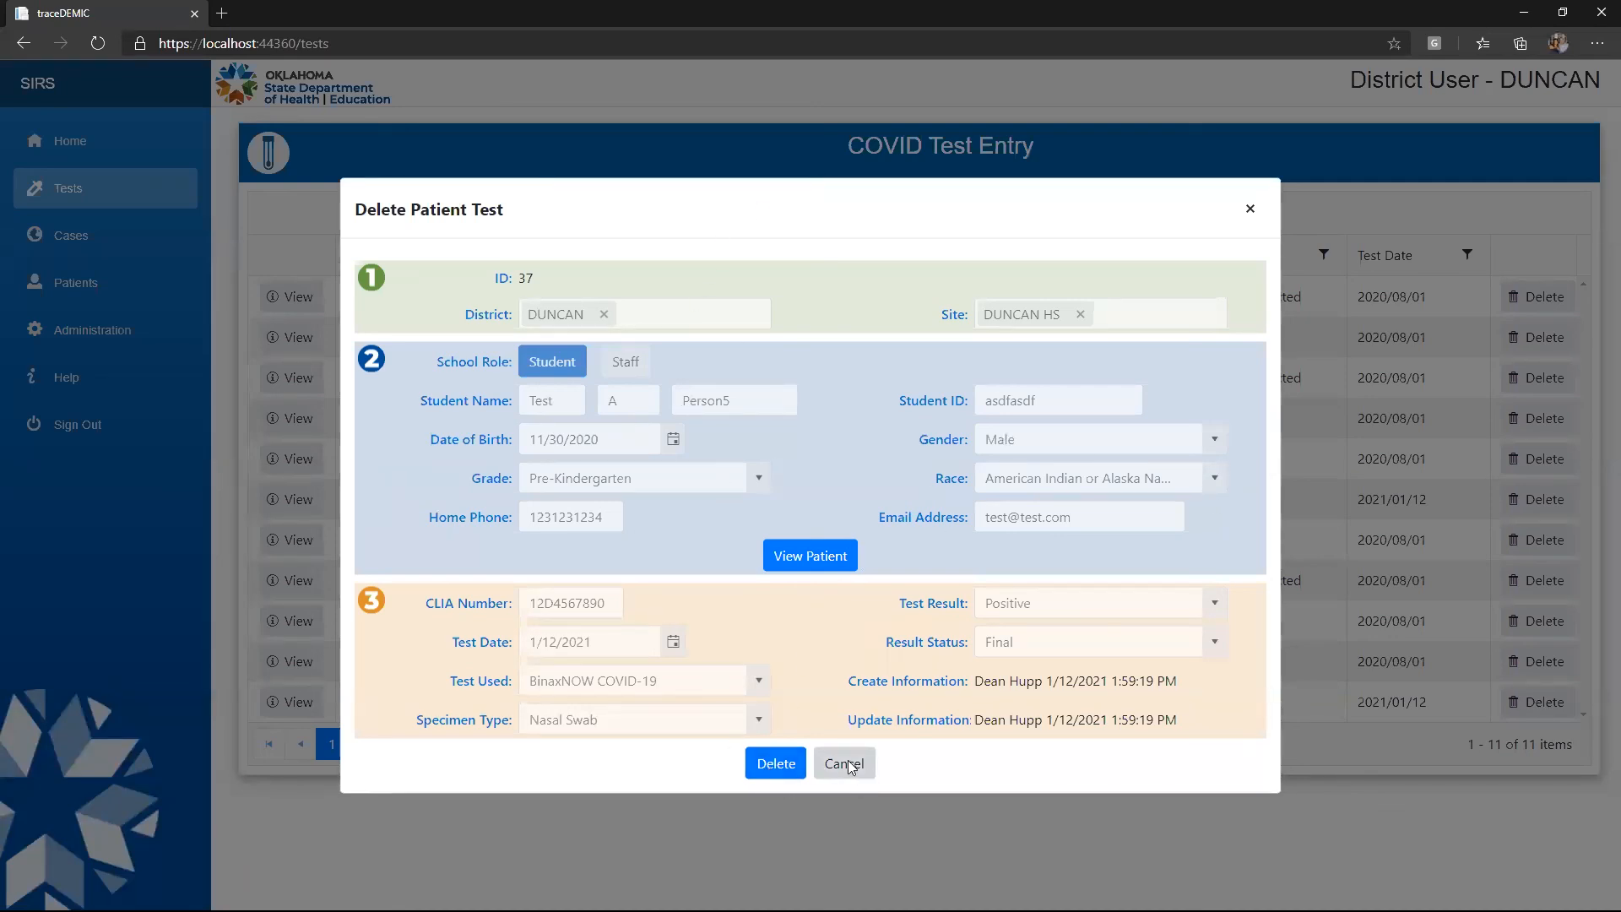
click(301, 623)
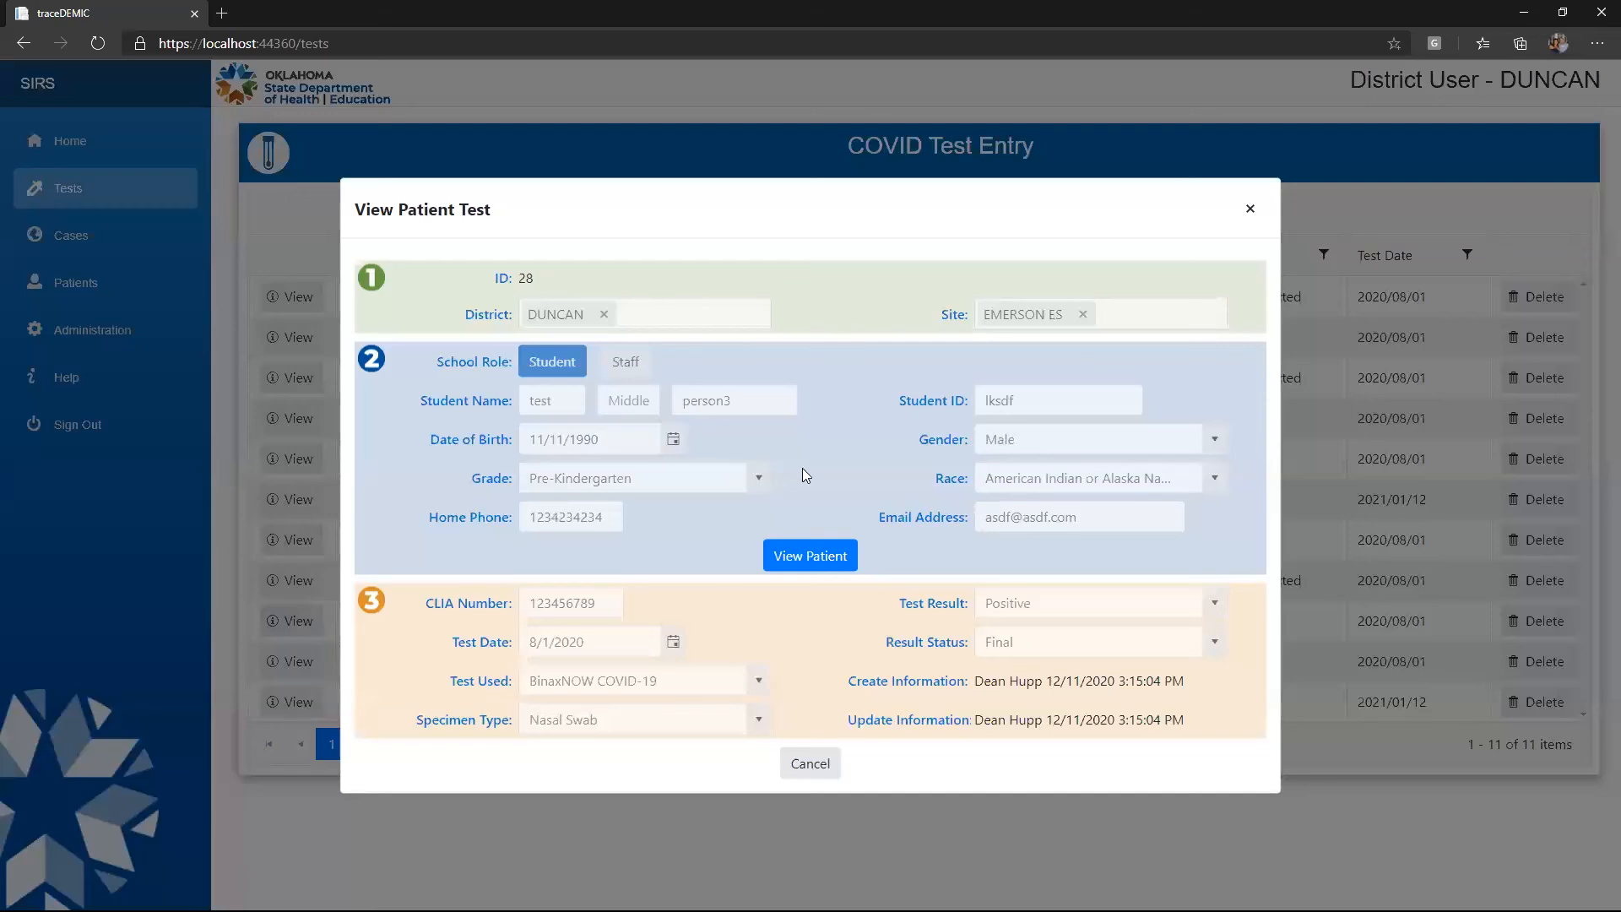
click(826, 556)
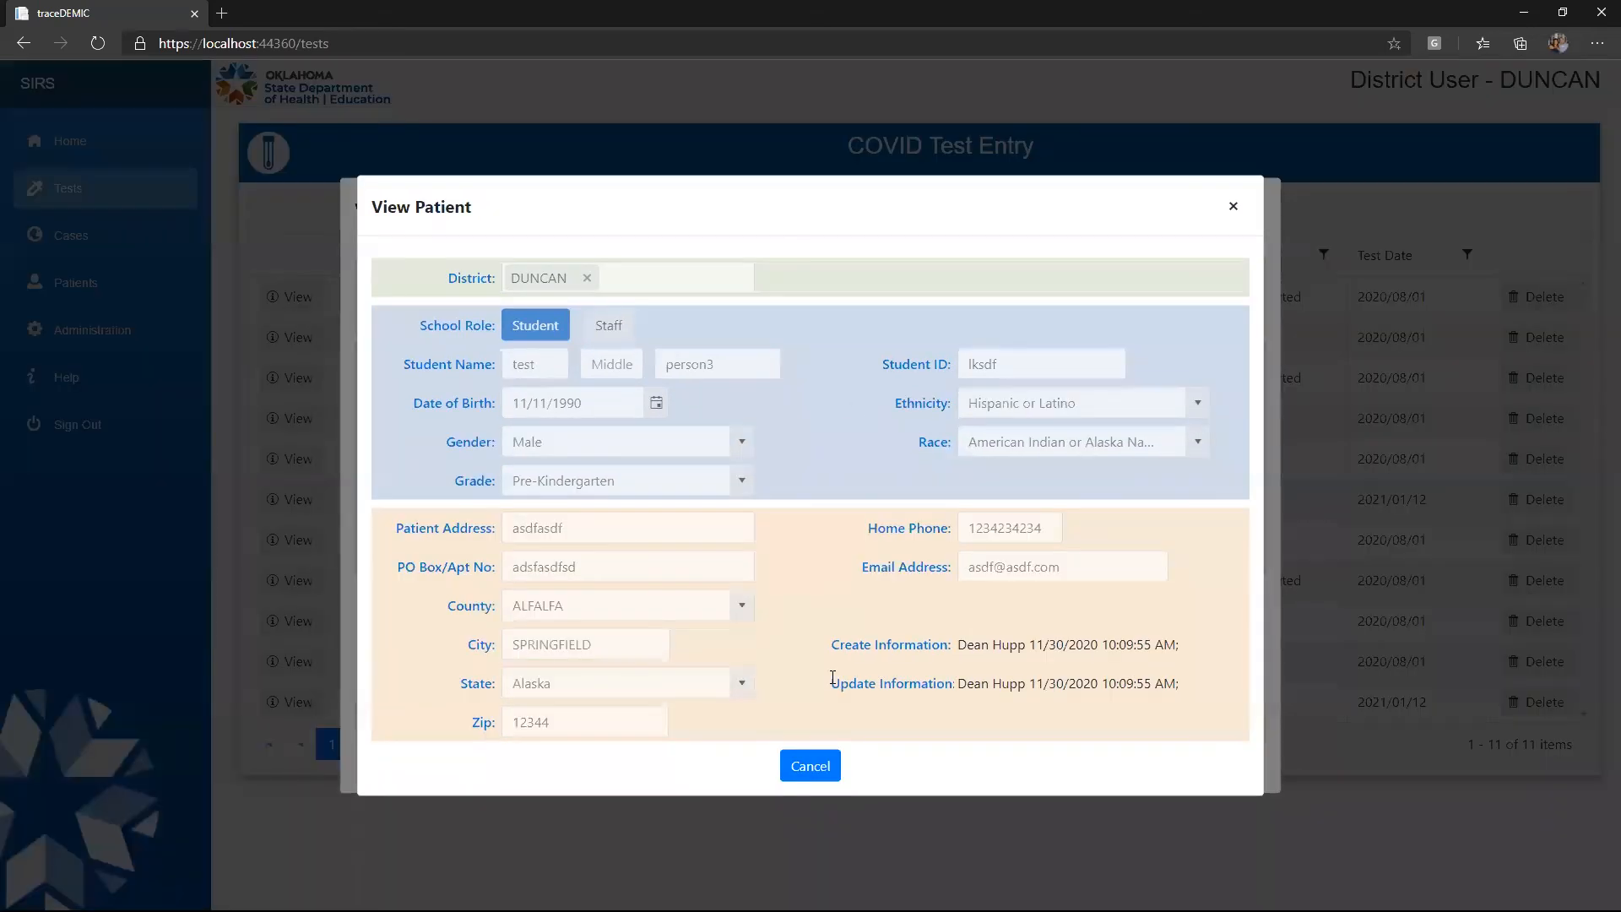
click(812, 765)
click(812, 767)
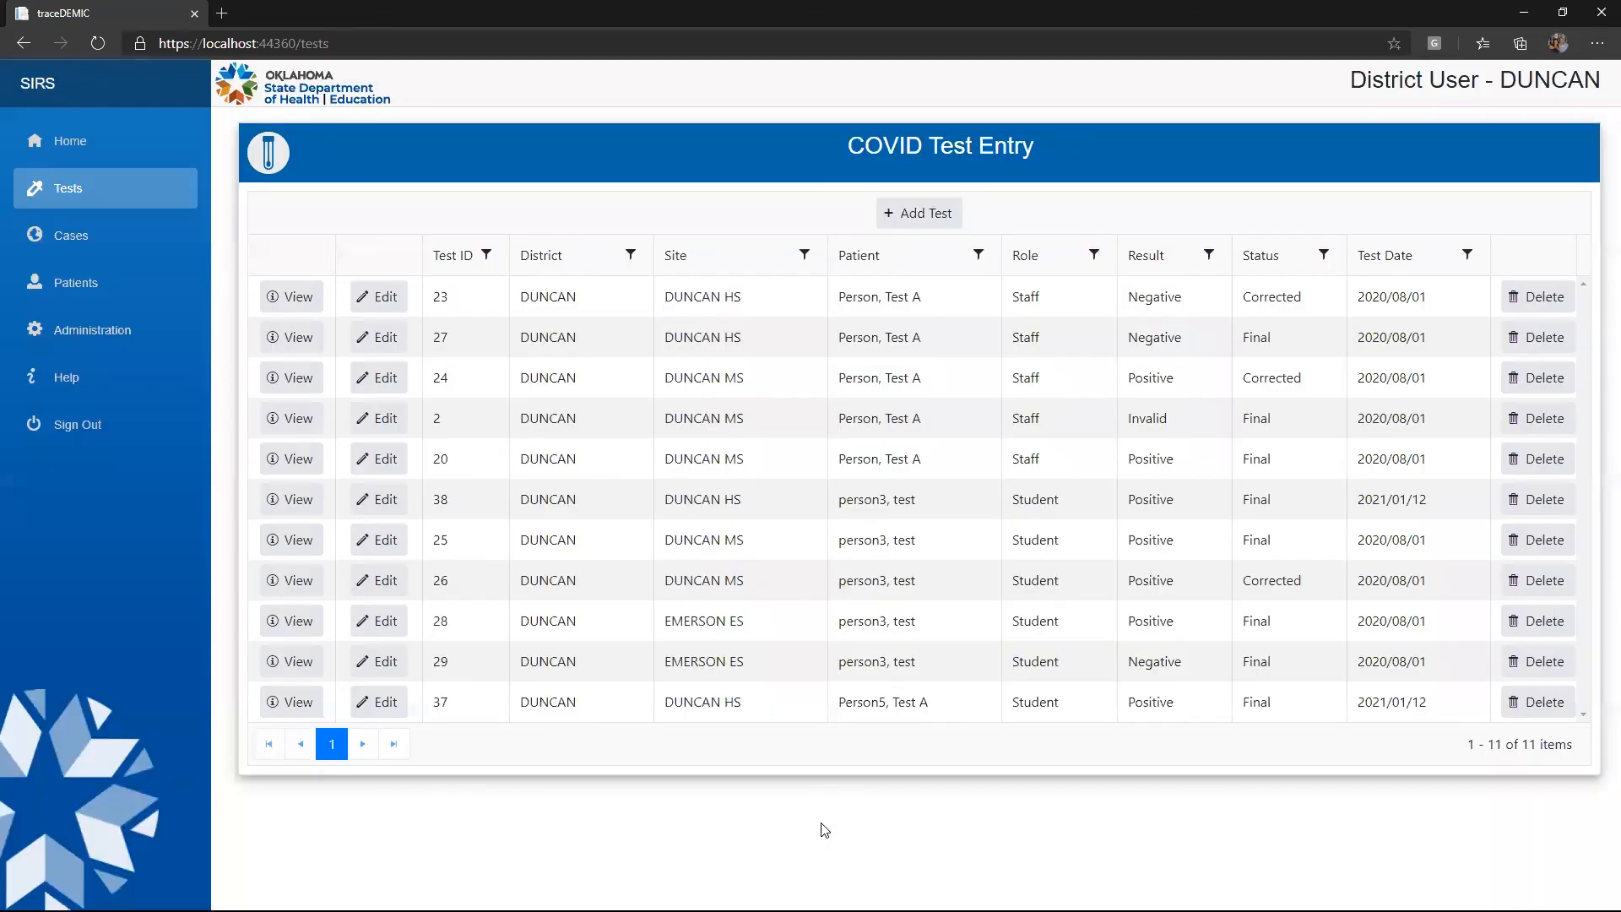